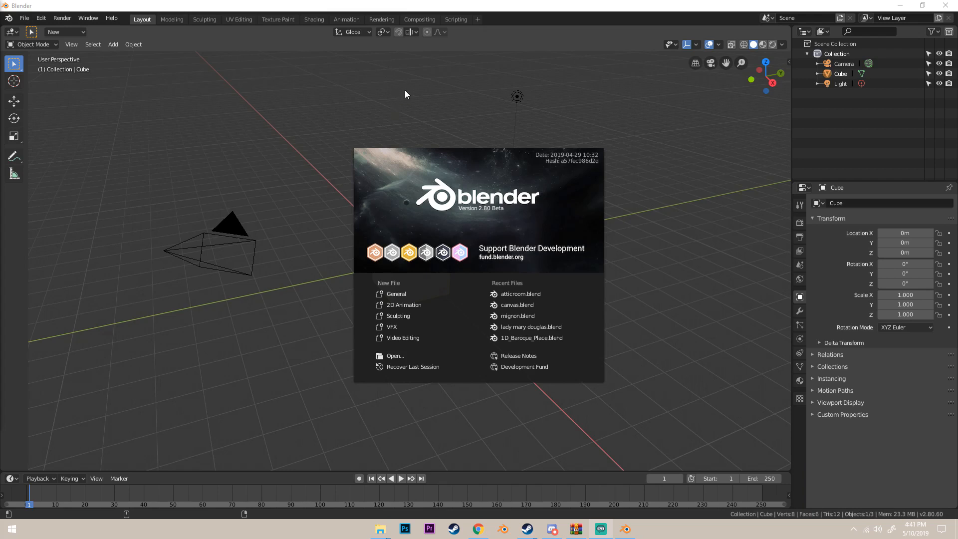
Remove the default cube's existing material and create a new one in its place.
left_click(405, 89)
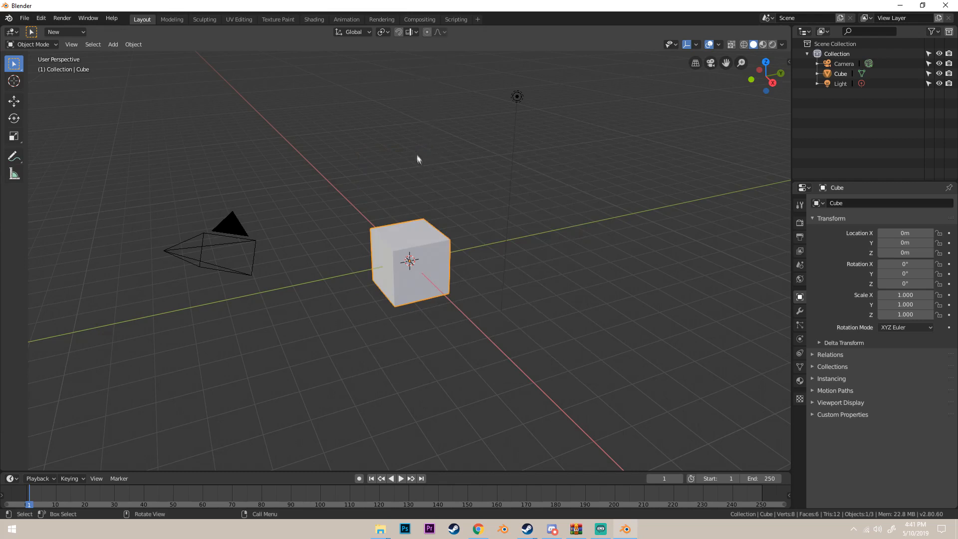
scroll(435, 181, "up", 2)
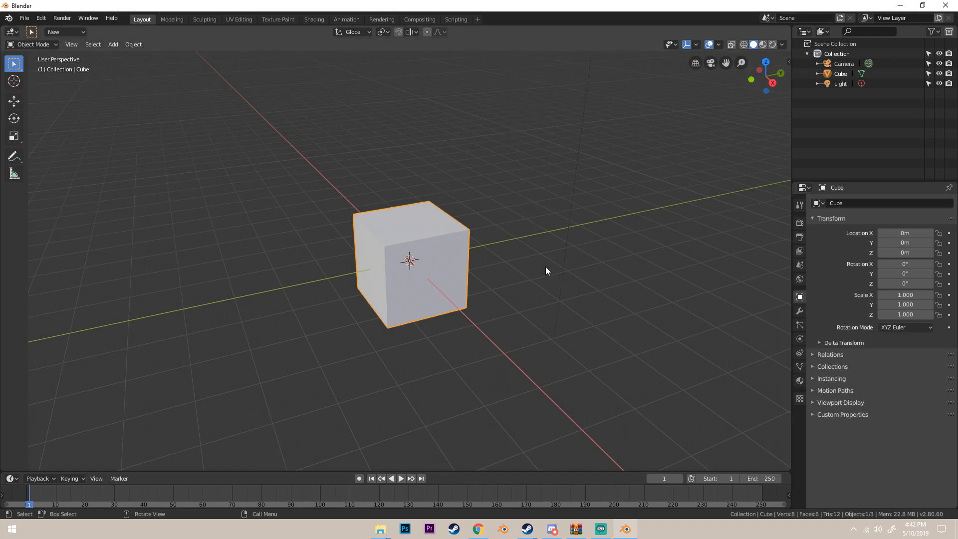
left_click(800, 381)
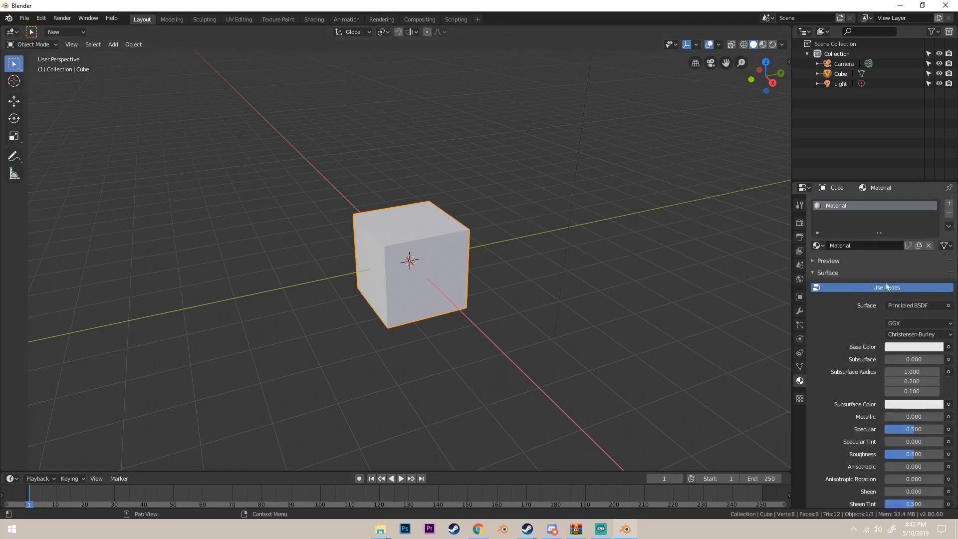
scroll(886, 286, "down", 3)
scroll(869, 274, "up", 3)
left_click(949, 213)
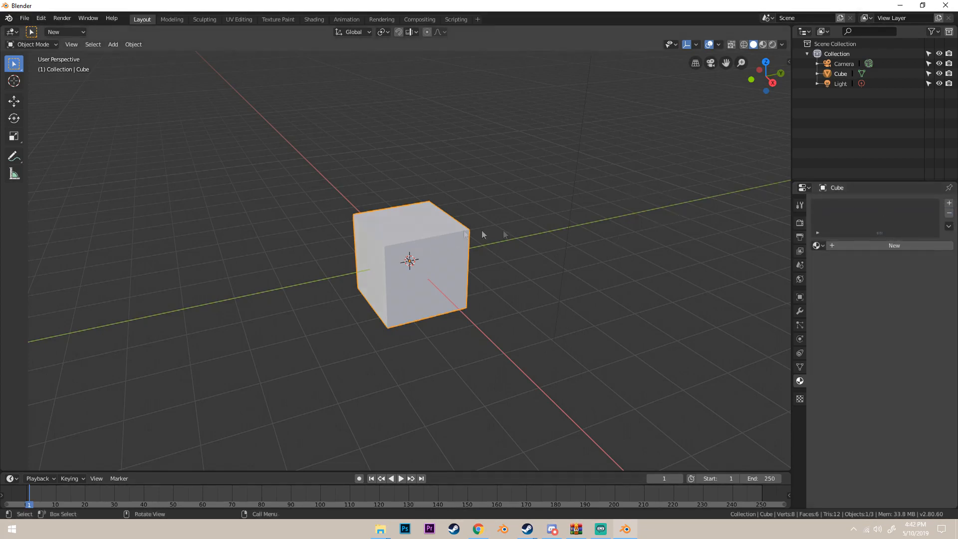
left_click(882, 246)
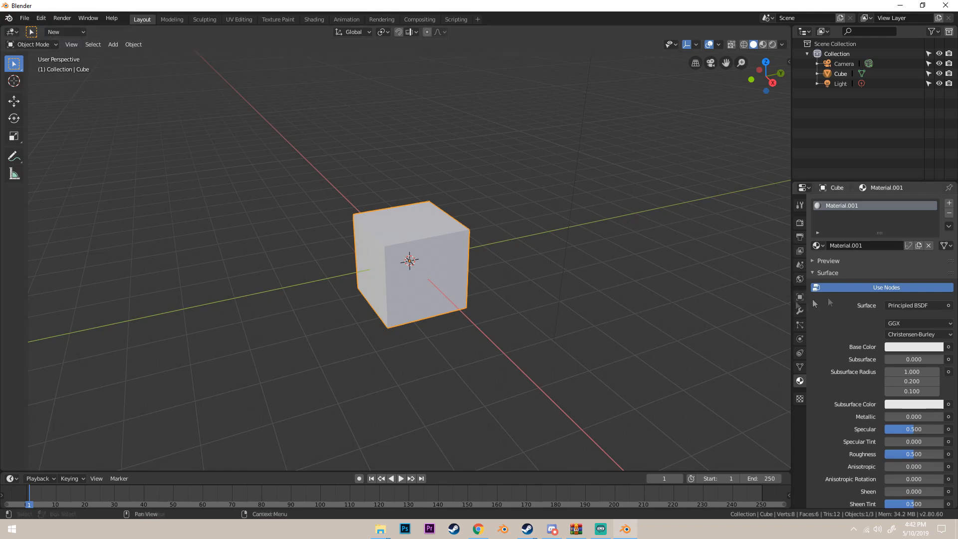
Examine the surface shader settings of the cube's new material.
left_click(903, 306)
left_click(902, 307)
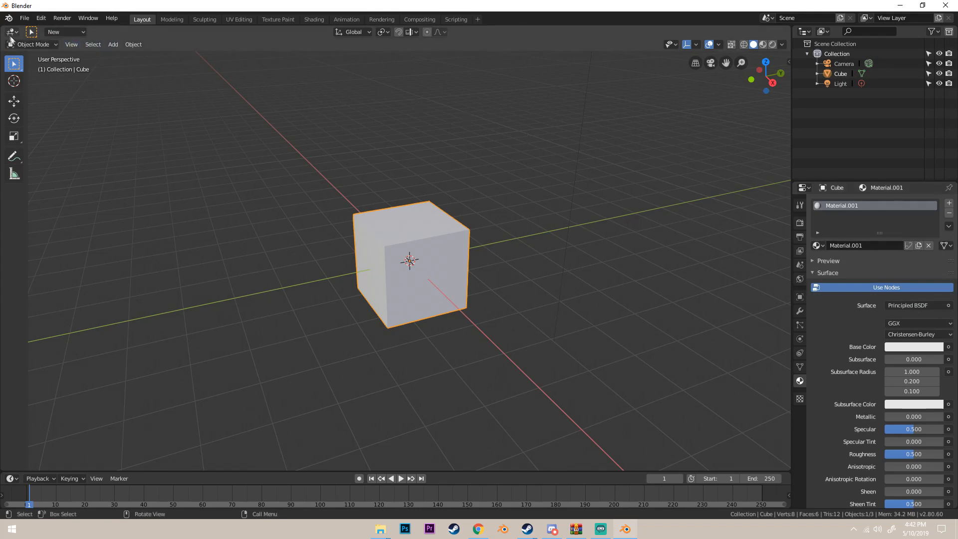
scroll(865, 331, "down", 3)
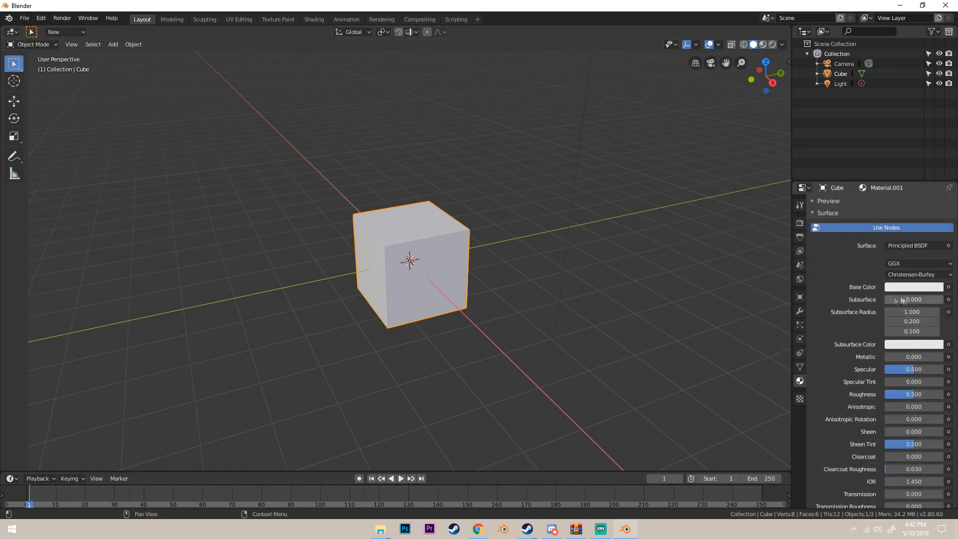
scroll(927, 421, "down", 3)
scroll(913, 471, "up", 3)
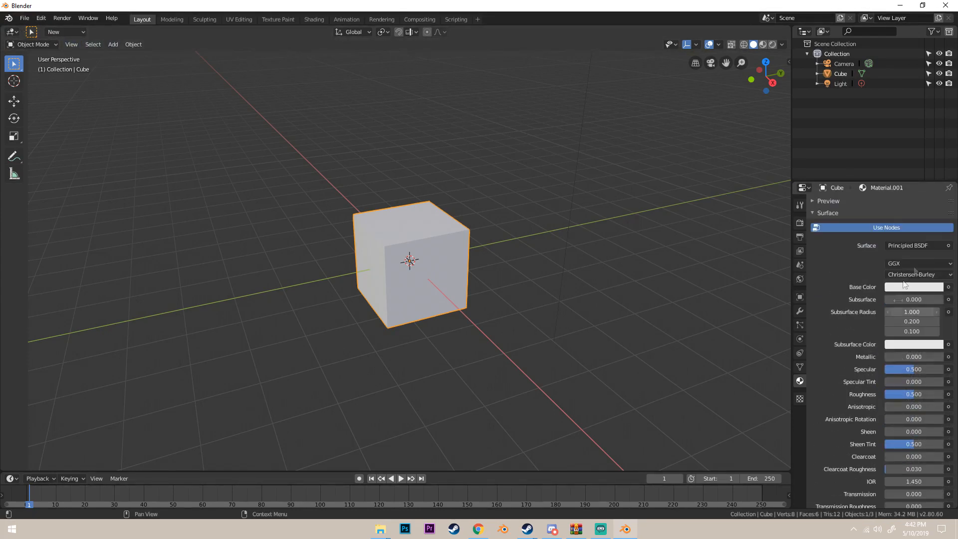
scroll(911, 362, "up", 3)
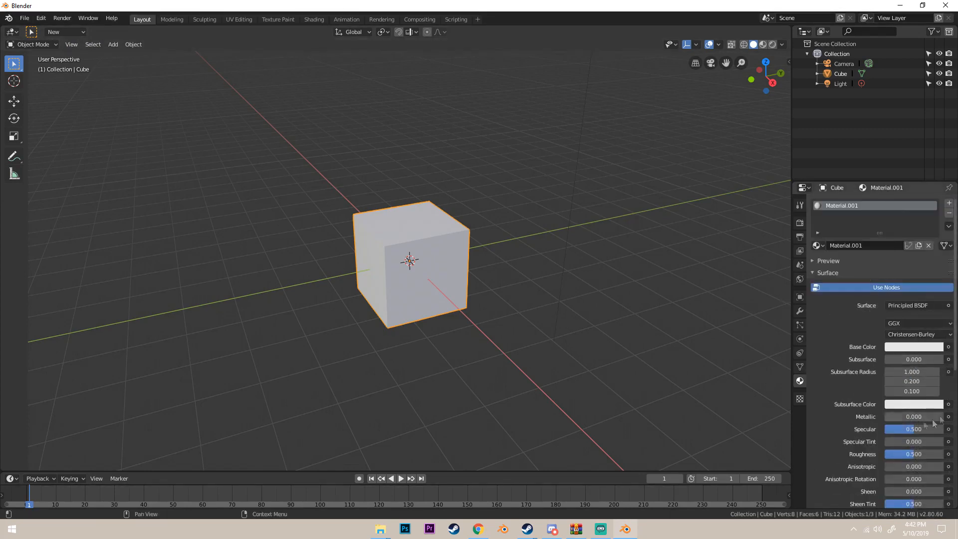
scroll(877, 348, "down", 3)
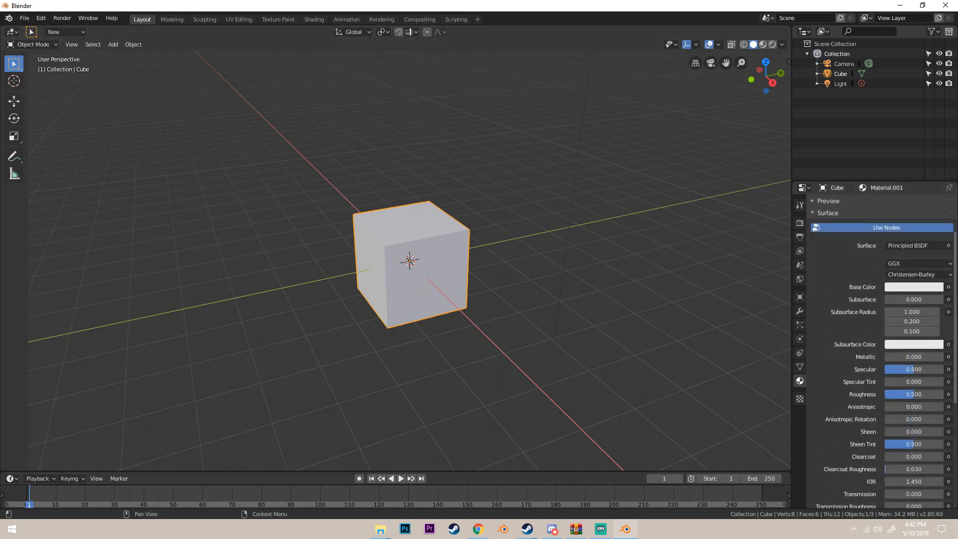
scroll(927, 291, "up", 3)
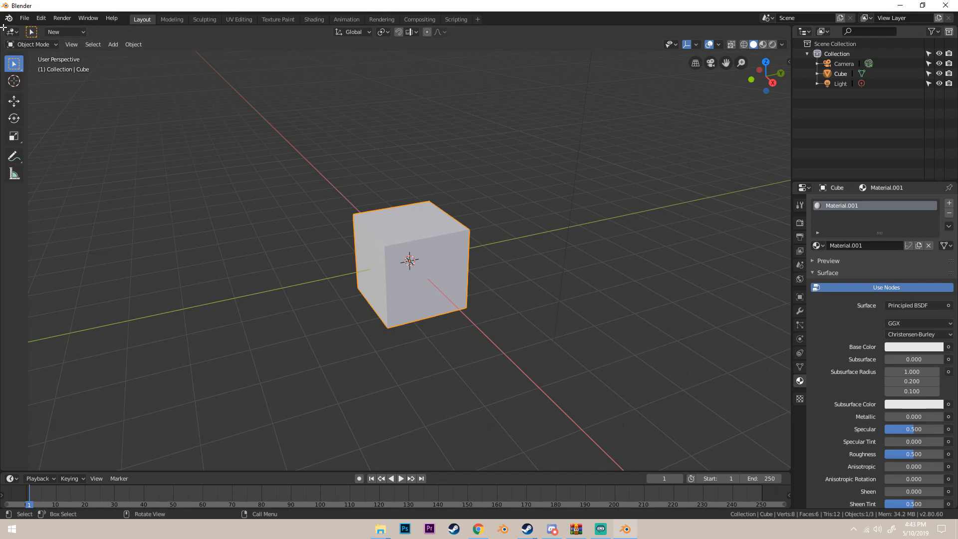
Split the 3D viewport into two side-by-side areas and turn one into a Shader Editor showing the material's nodes.
left_click_drag(4, 28, 405, 48)
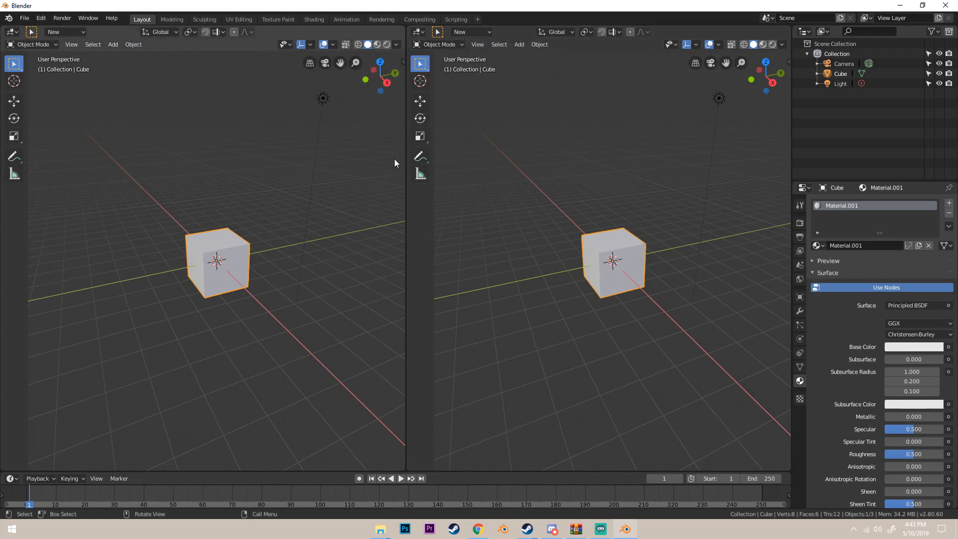
left_click(12, 32)
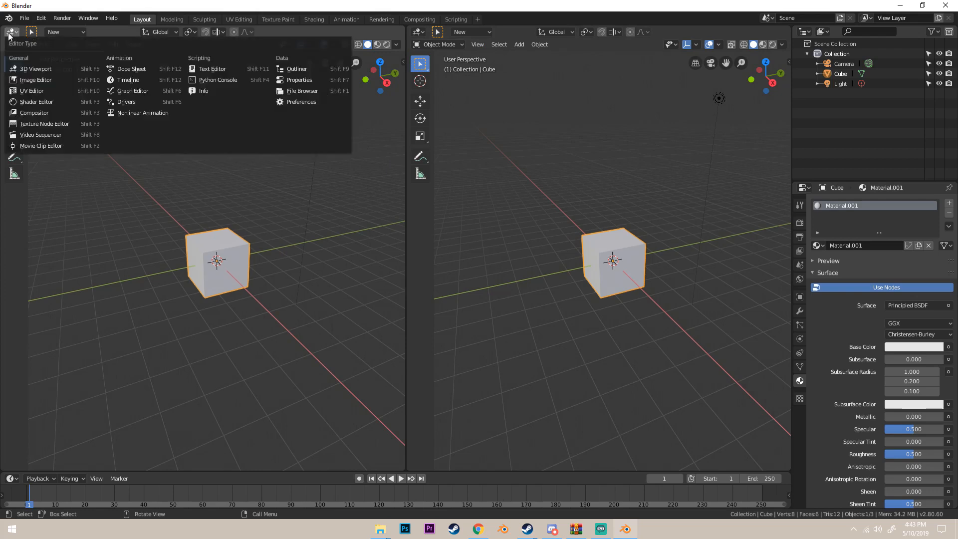
left_click(38, 102)
middle_click_drag(191, 157, 253, 100)
scroll(226, 149, "up", 8)
scroll(131, 156, "down", 2)
middle_click_drag(205, 149, 146, 155)
scroll(141, 142, "down", 4)
scroll(246, 195, "up", 4)
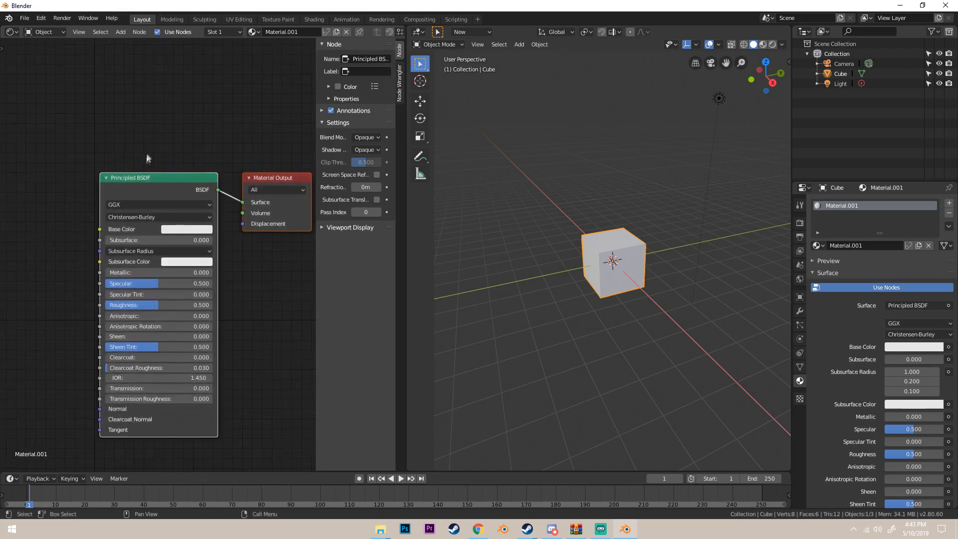
Space the Principled BSDF node away from the Material Output and set the 3D viewport to Rendered shading.
mouse_move(141, 182)
left_mouse_down()
mouse_move(101, 174)
mouse_move(127, 188)
left_mouse_up()
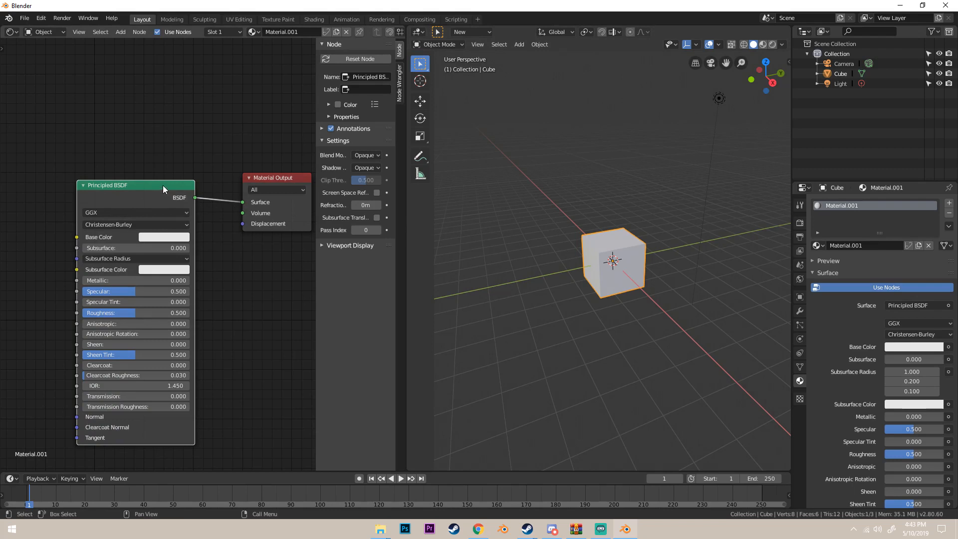
left_click_drag(129, 187, 128, 163)
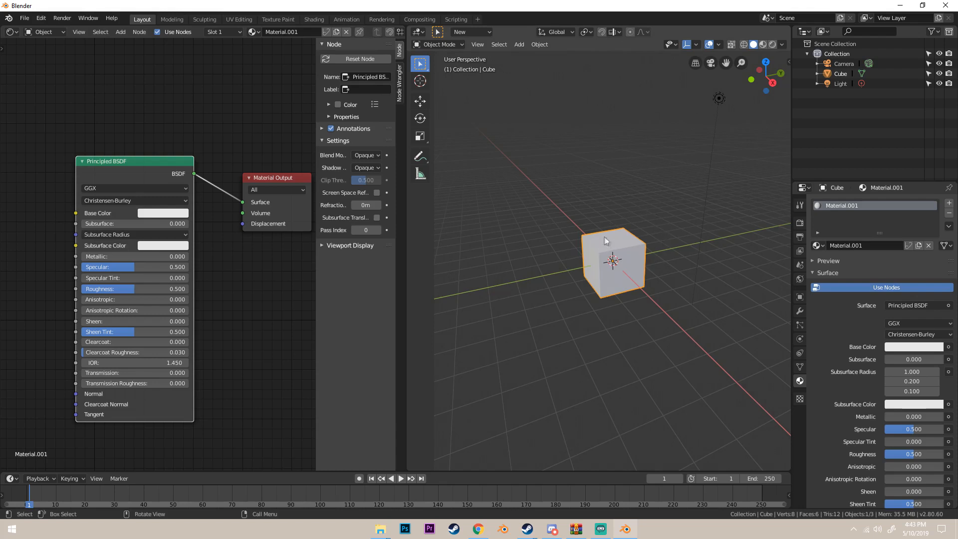
key("z")
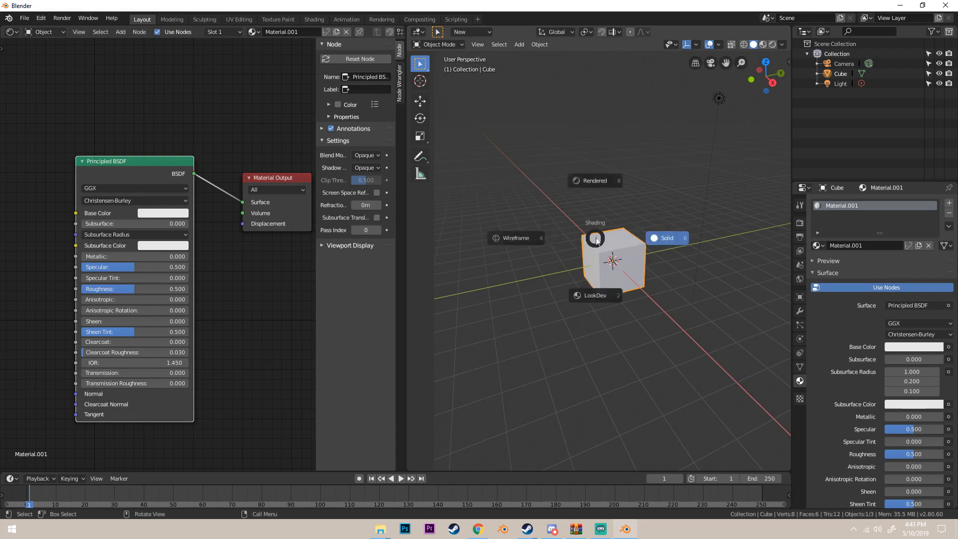
left_click(616, 209)
scroll(663, 216, "up", 4)
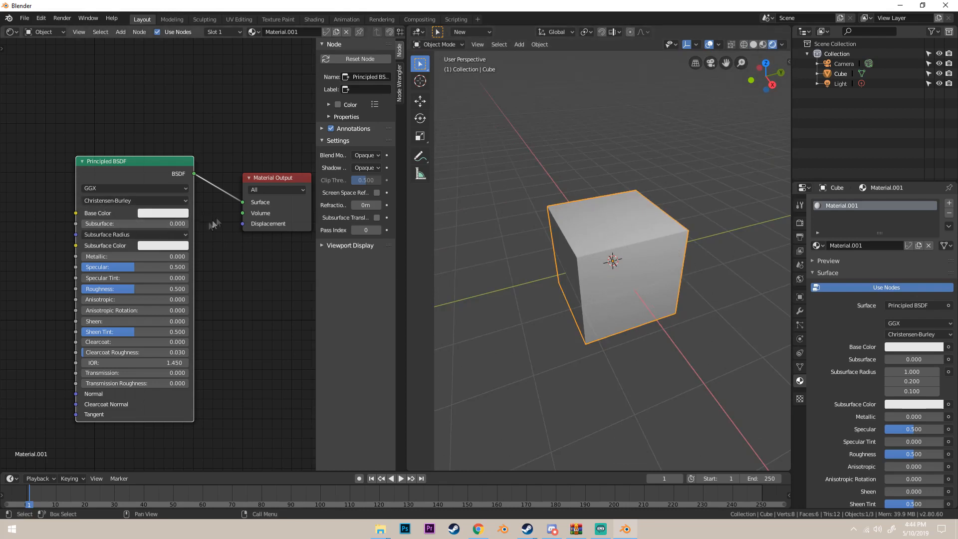
Disconnect the Principled BSDF from the Material Output's Surface input and reconnect it.
left_click_drag(243, 202, 222, 203)
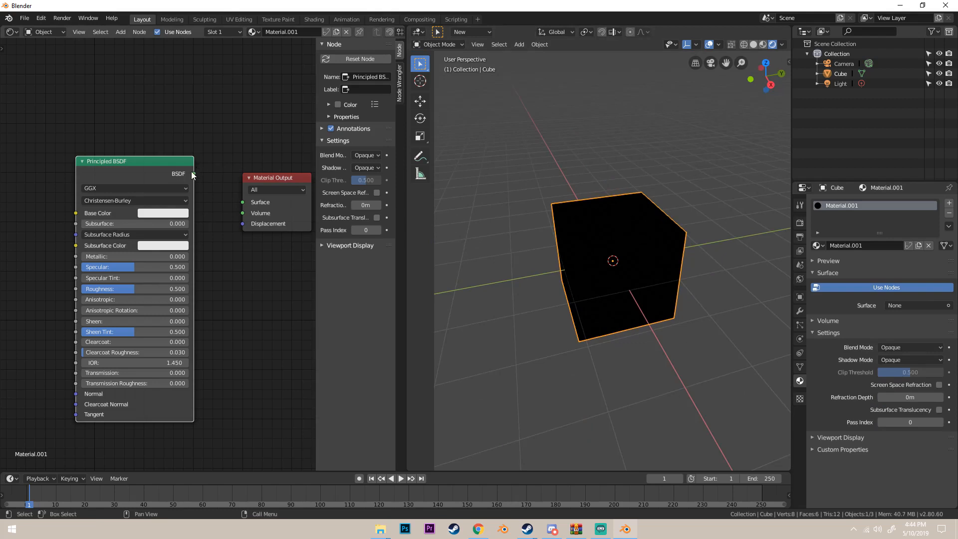
left_click_drag(193, 174, 242, 201)
Add a plane mesh and lower it along the Z axis to beneath the cube.
middle_click_drag(664, 210, 571, 252)
scroll(612, 261, "up", 3)
key("shift+a")
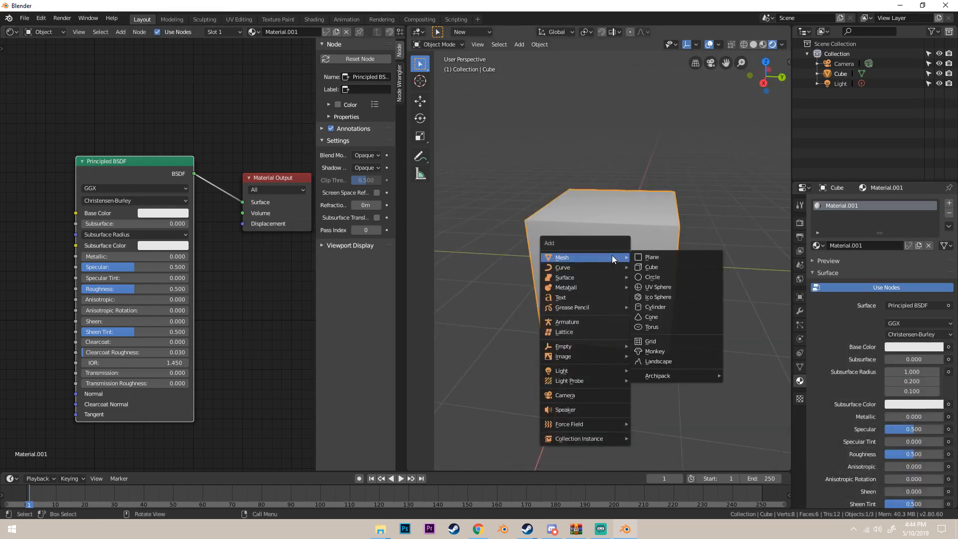
left_click(652, 257)
scroll(658, 248, "down", 2)
key("g")
key("z")
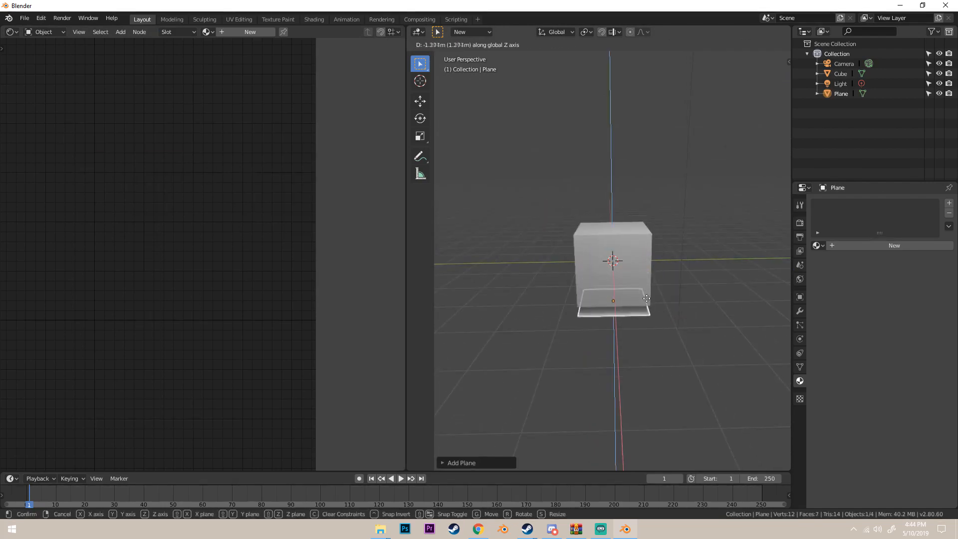
left_click(646, 304)
Scale the plane up into a wide floor and adjust its height along Z to meet the cube's base.
key("s")
left_click(735, 381)
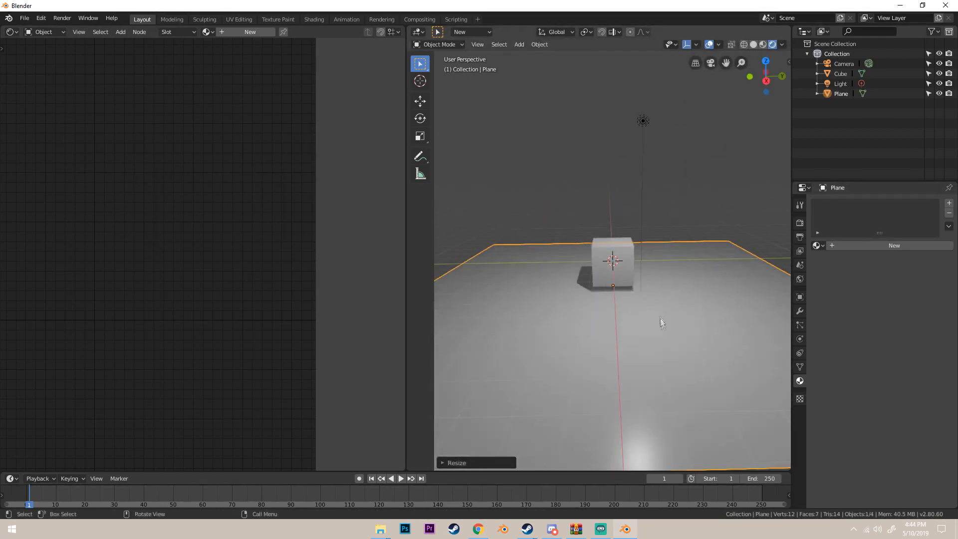
key("g")
key("z")
left_click(660, 302)
key("s")
left_click(783, 328)
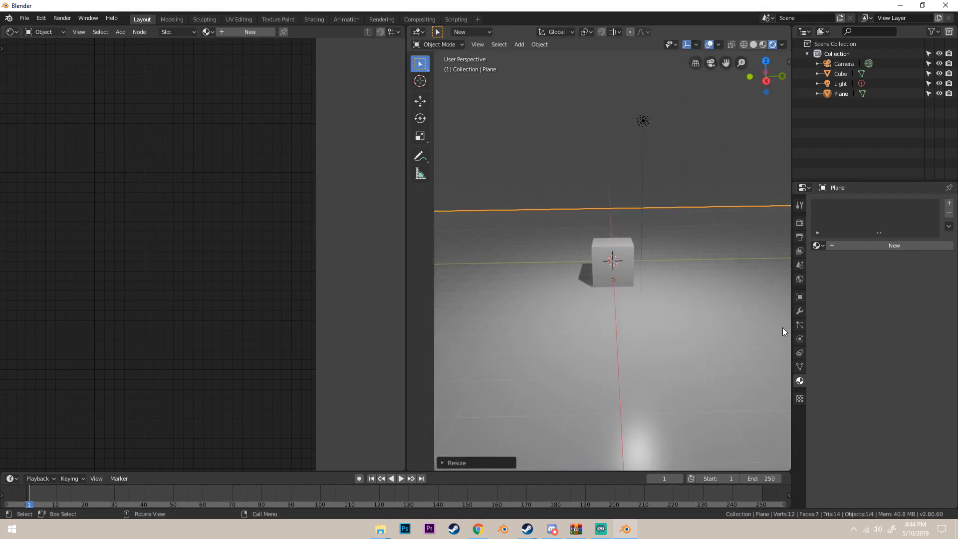
Select the cube to bring its material nodes back into the Shader Editor.
middle_click_drag(782, 328, 708, 309)
scroll(693, 294, "up", 4)
left_click(645, 256)
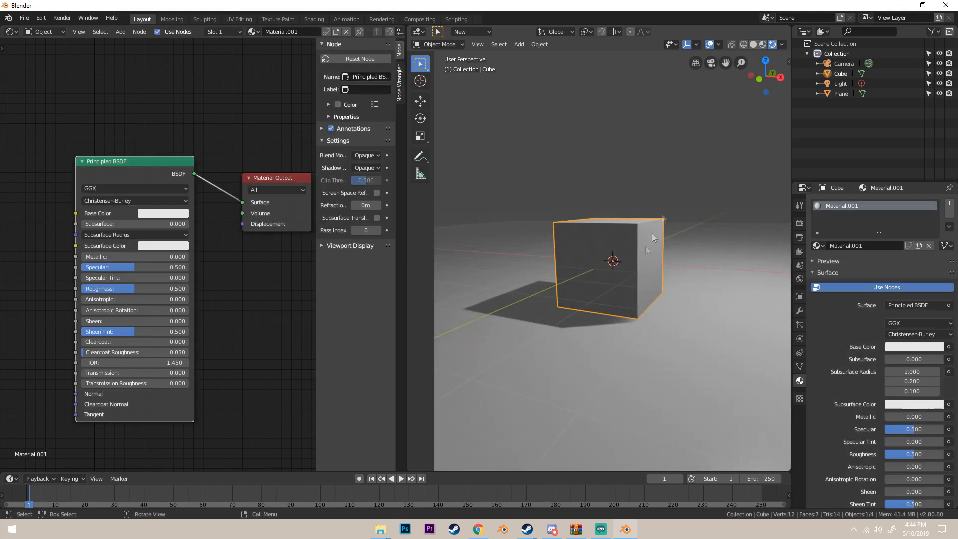
Inspect the cube's rendered shading and shadow with viewport overlays hidden, and turn the overlays back on.
left_click(711, 45)
middle_click_drag(665, 150, 649, 192)
scroll(655, 211, "down", 6)
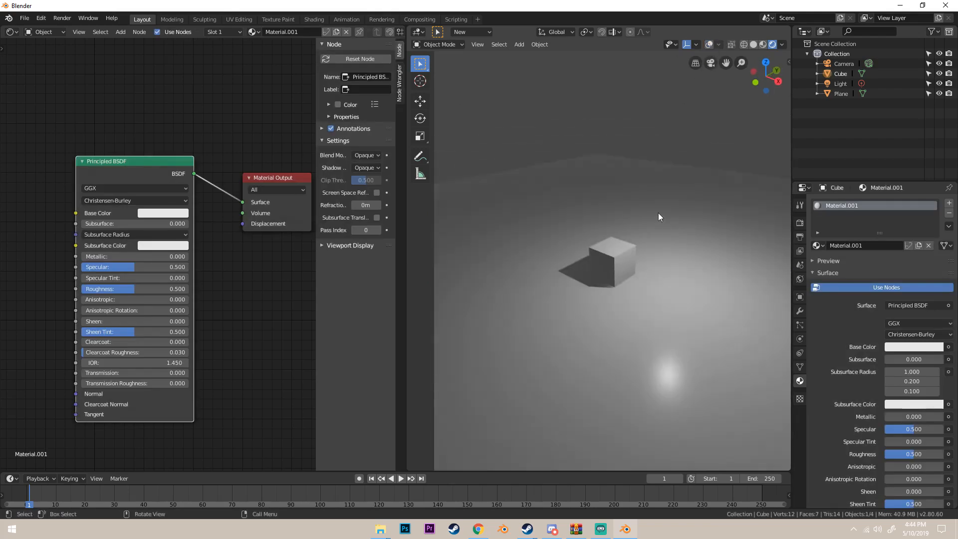
scroll(658, 213, "up", 10)
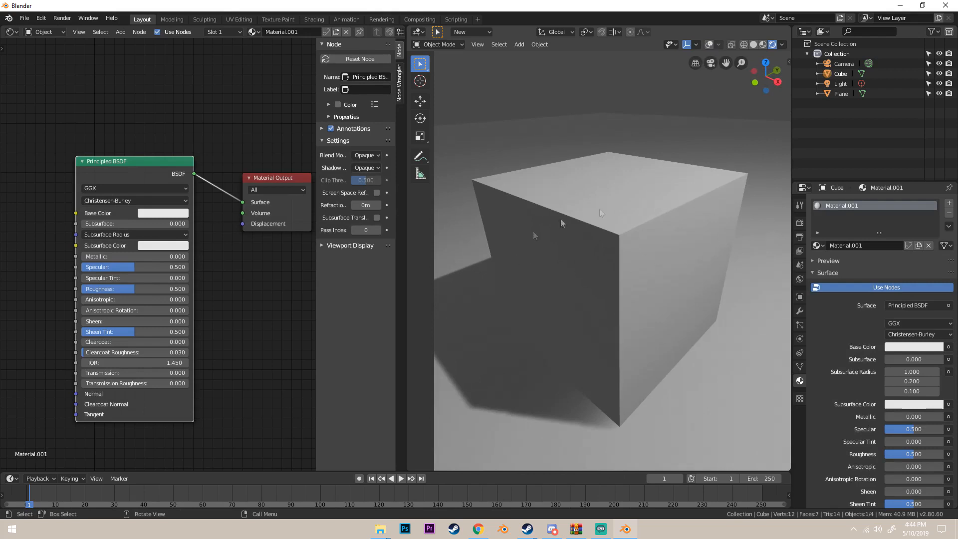
scroll(676, 222, "down", 3)
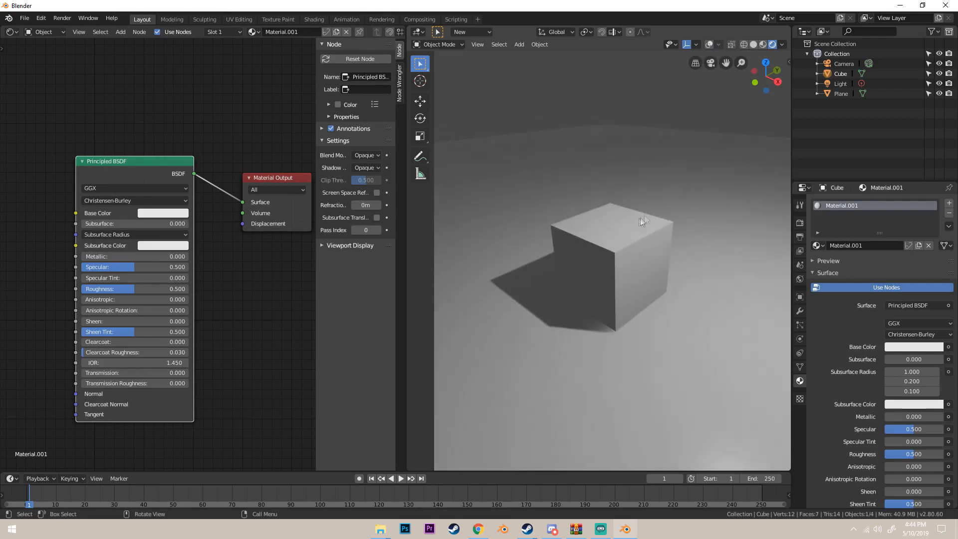
left_click(709, 45)
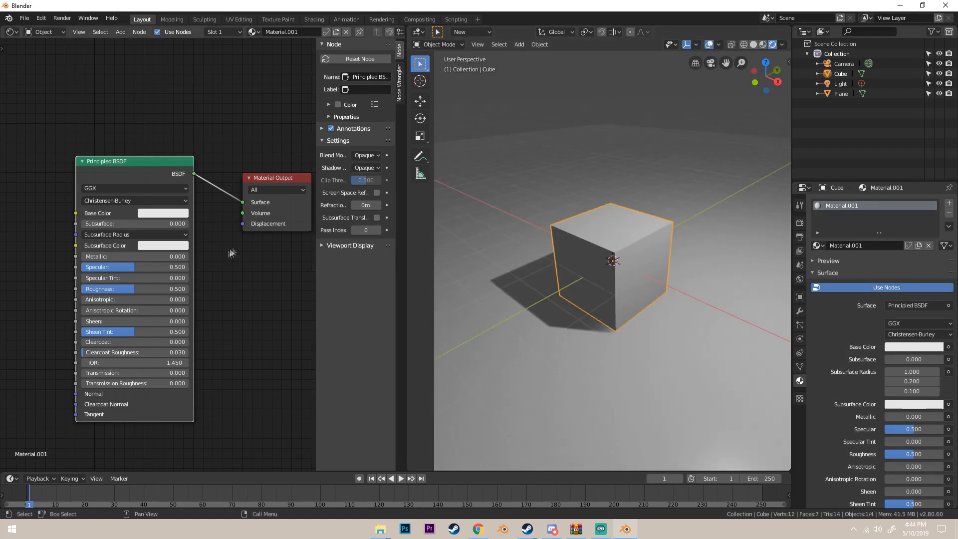
Move the Principled BSDF node farther from the output and adjust its Base Color to a near-white tone.
left_click_drag(126, 163, 105, 138)
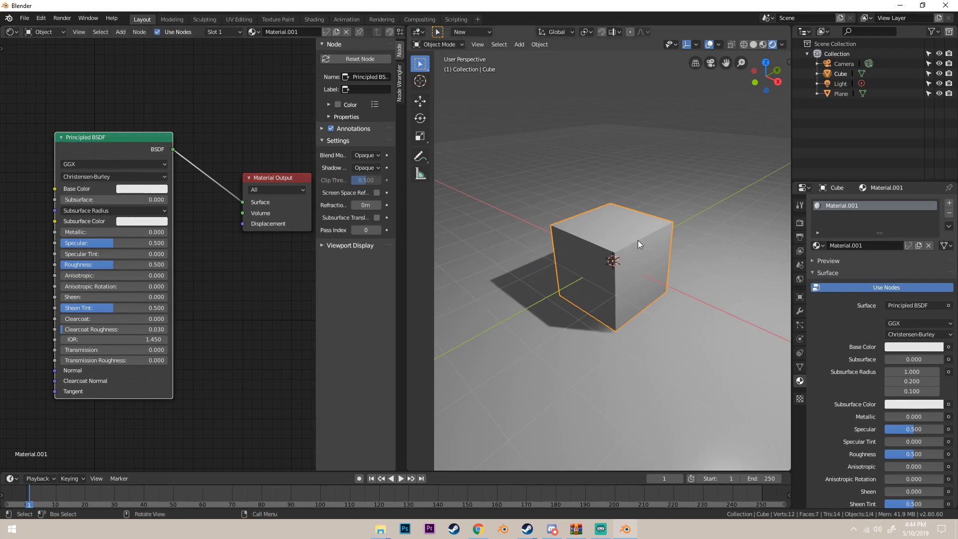
left_click(152, 189)
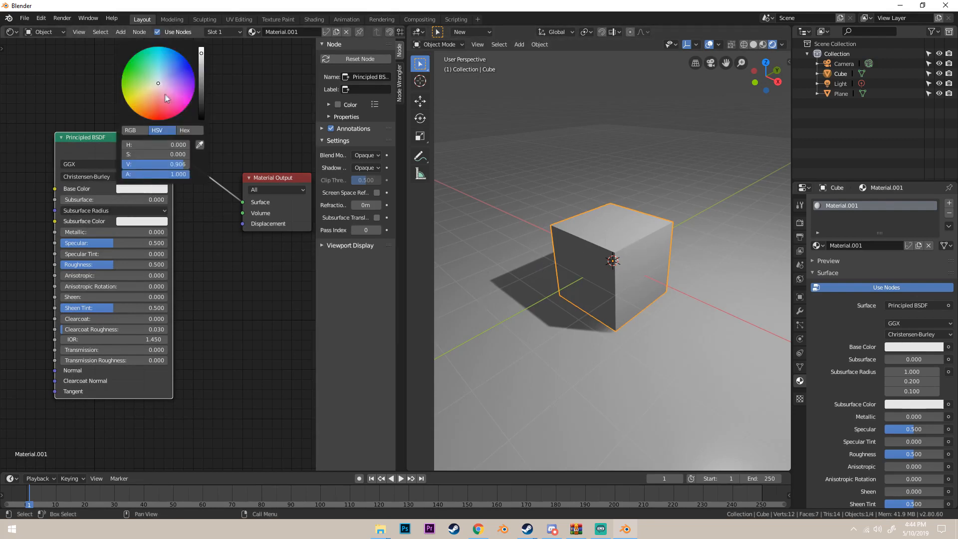
mouse_move(166, 98)
left_mouse_down()
mouse_move(135, 100)
mouse_move(182, 97)
mouse_move(158, 83)
left_mouse_up()
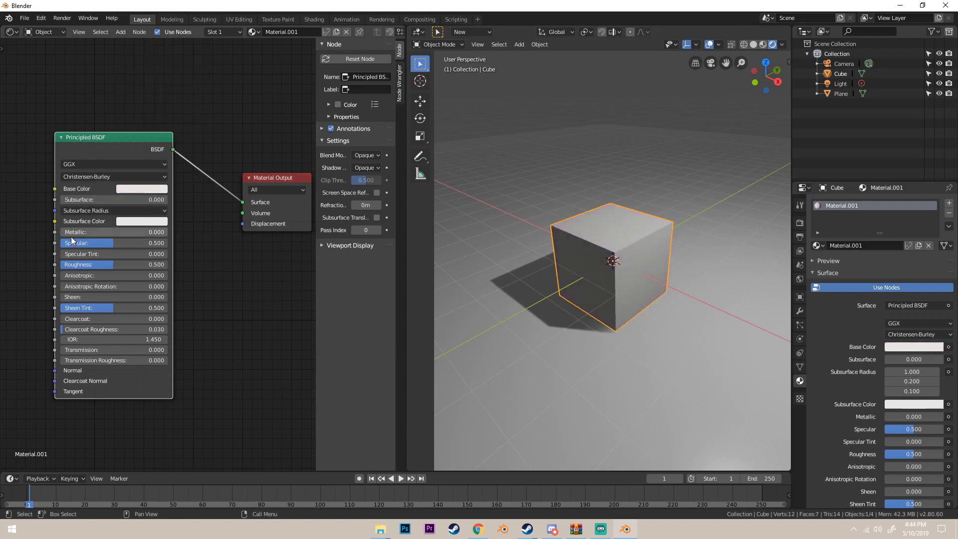
Try a Metallic value of 1.000 on the cube's material and reset it to 0.000.
left_click_drag(71, 233, 217, 241)
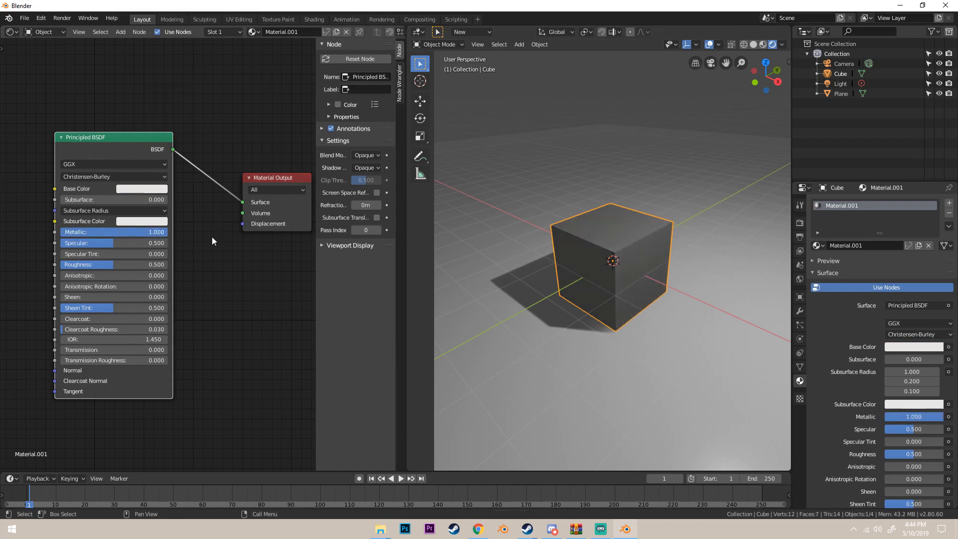
middle_click_drag(549, 225, 577, 227)
scroll(625, 268, "up", 2)
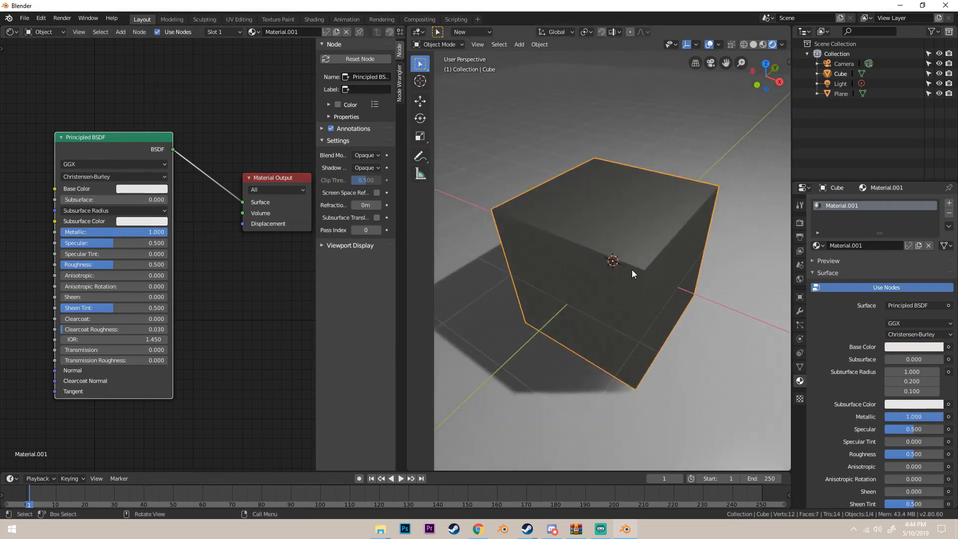
scroll(632, 269, "down", 4)
scroll(633, 250, "up", 4)
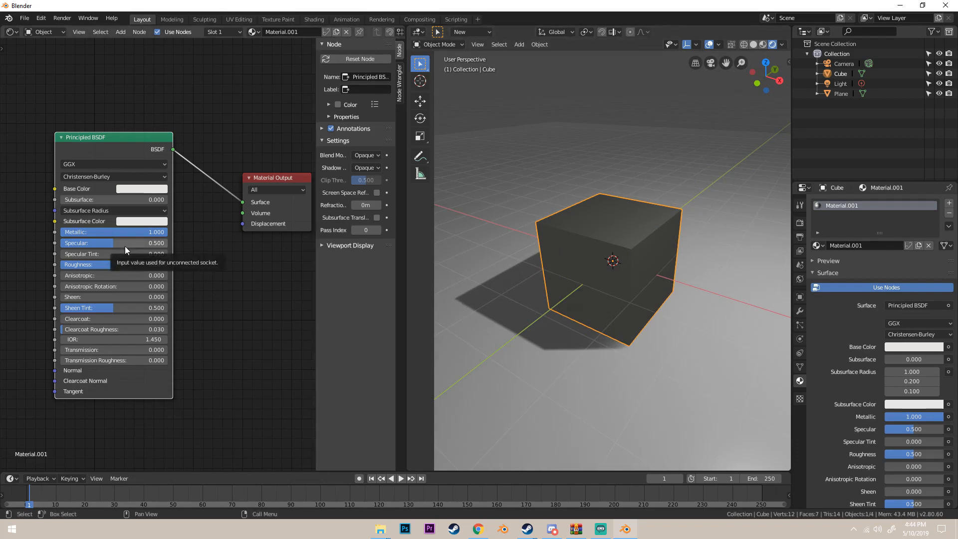
left_click_drag(127, 234, 19, 235)
middle_click_drag(531, 234, 591, 224)
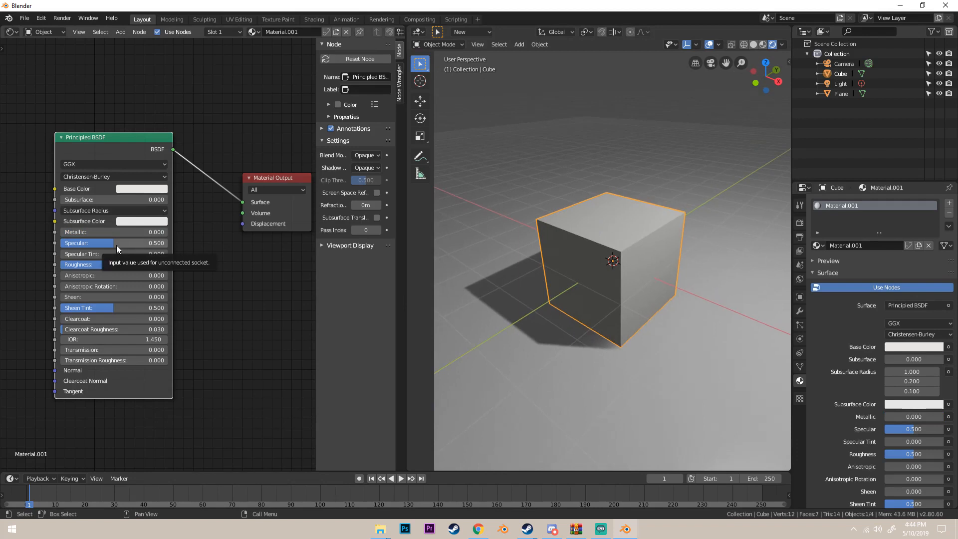
Set the cube material's Specular to 0.418, trying a black Base Color before brightening it to white.
left_click_drag(114, 247, 90, 249)
left_click(142, 190)
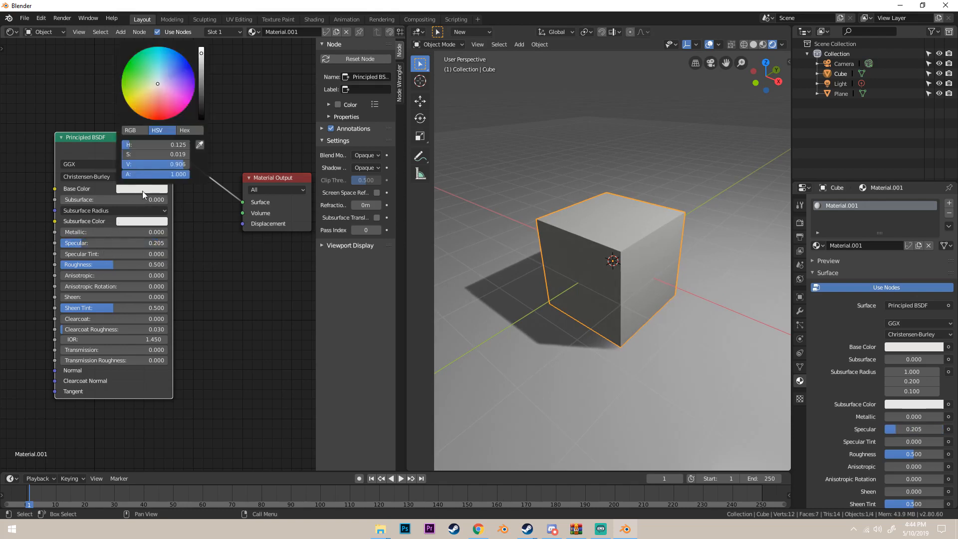
left_click_drag(199, 105, 200, 124)
left_click_drag(76, 247, 113, 254)
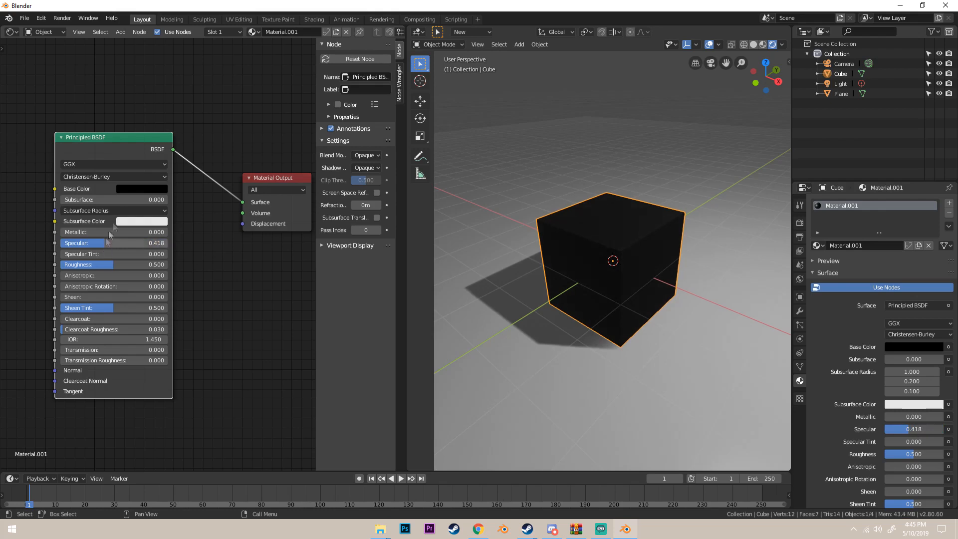
left_click(152, 188)
left_click_drag(201, 91, 202, 48)
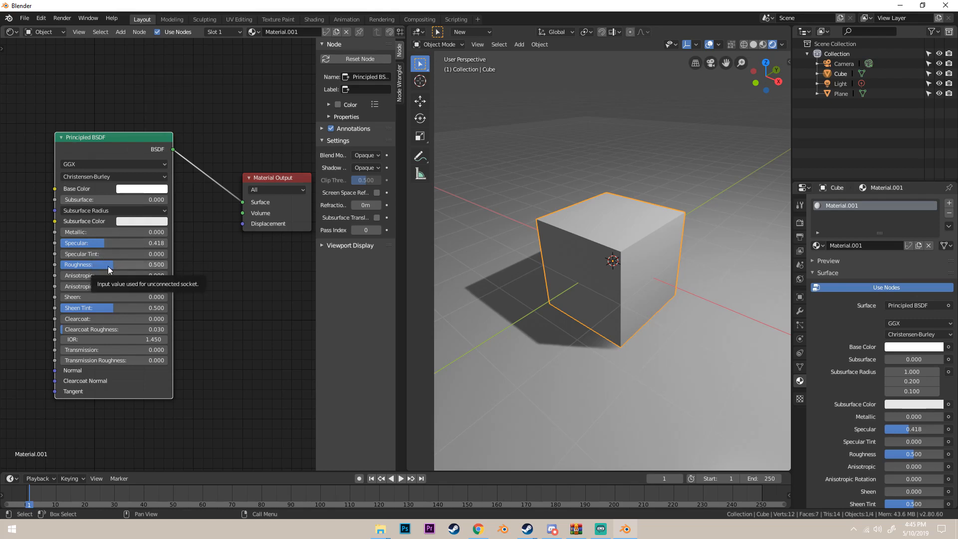
Try a Roughness of 0.000 on the cube's material, inspect the shading, and raise the Roughness to 0.482.
left_click_drag(108, 265, 22, 269)
middle_click_drag(580, 283, 493, 392)
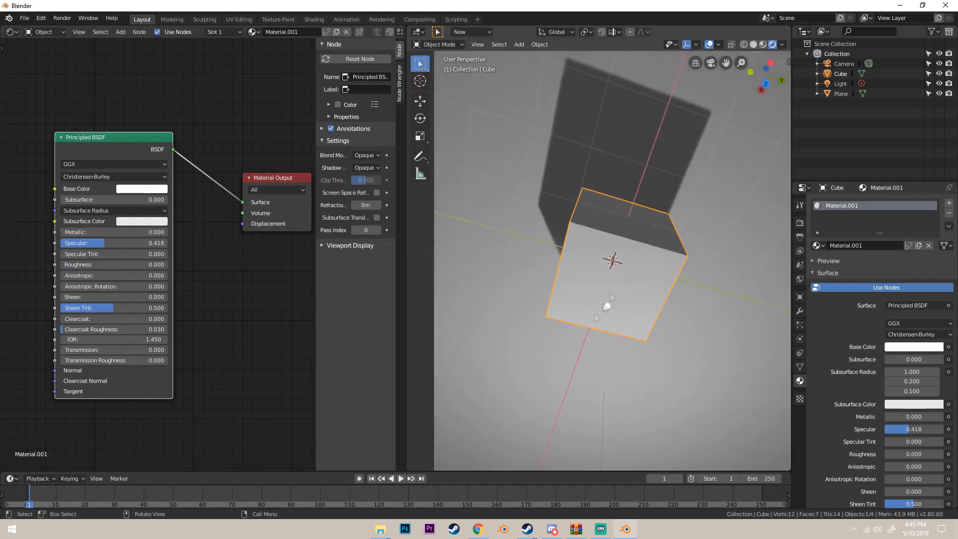
middle_click_drag(605, 306, 582, 202)
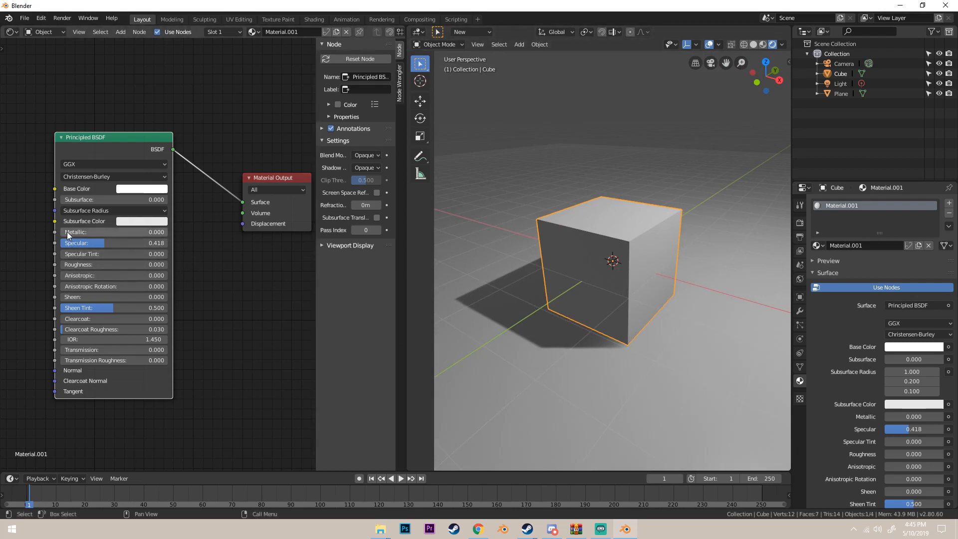
left_click_drag(71, 265, 123, 271)
Try a Metallic value of 1.000 on the cube's material and inspect its shading from several angles.
left_click_drag(80, 233, 259, 248)
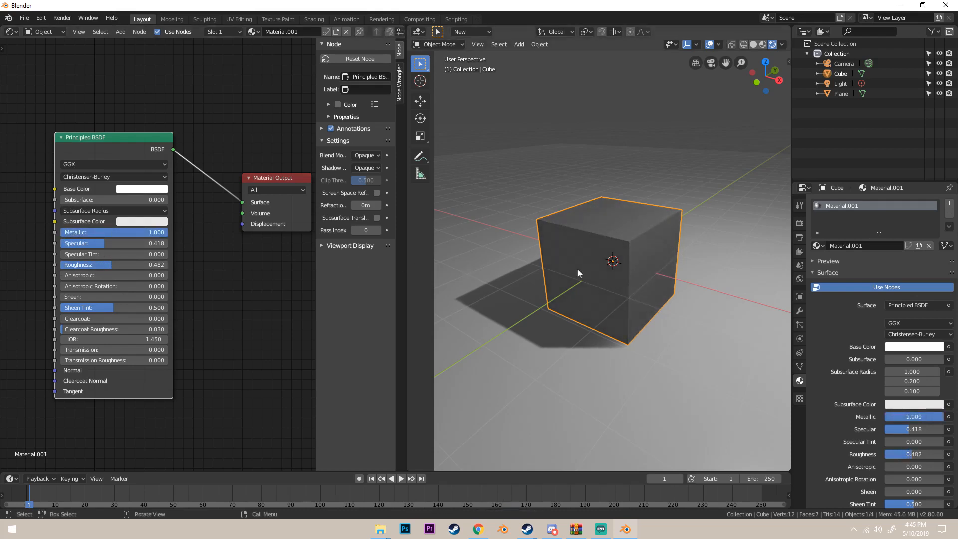
middle_click_drag(621, 253, 601, 262)
scroll(621, 263, "up", 3)
scroll(626, 263, "down", 4)
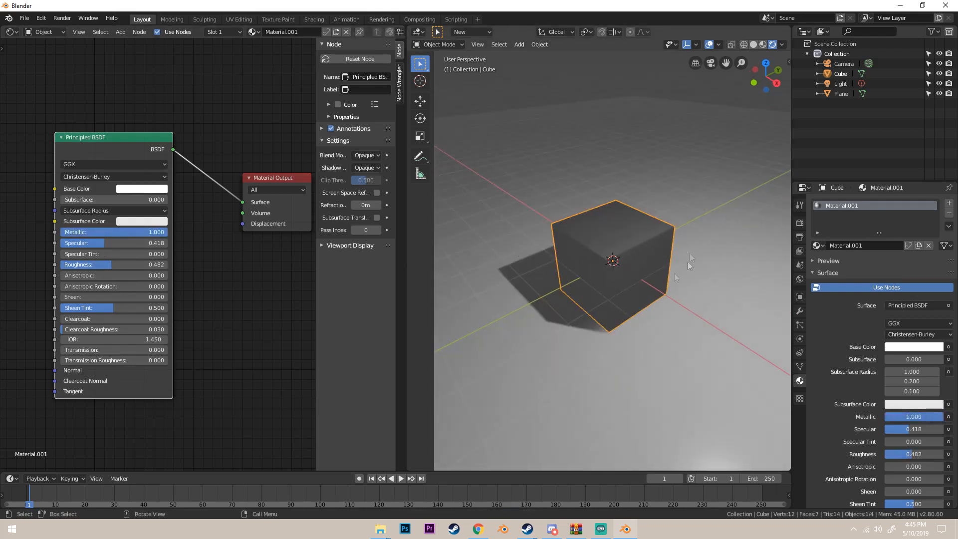
middle_click_drag(662, 240, 686, 224)
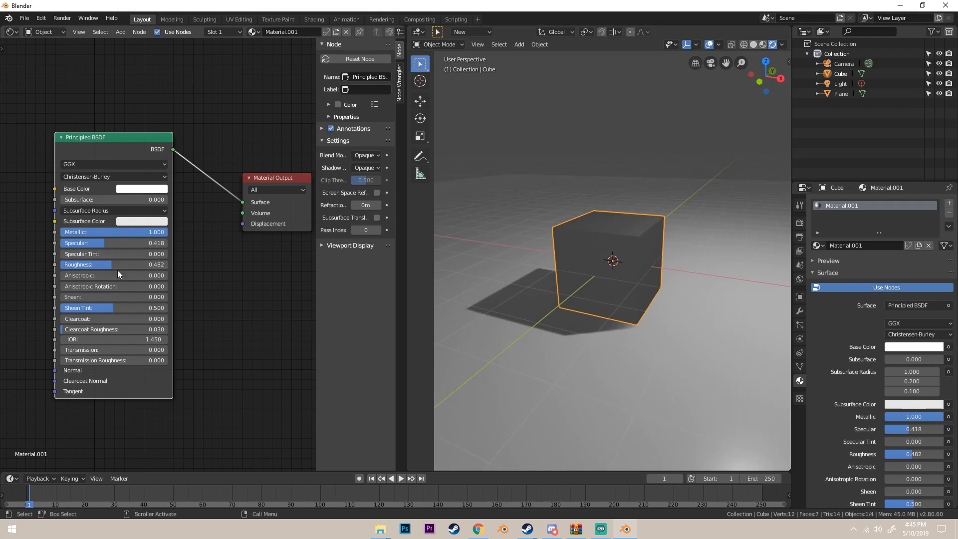
Lower the metallic cube's Roughness to 0.000 and inspect the surface for reflections.
left_click_drag(115, 268, 60, 267)
middle_click_drag(449, 274, 612, 319)
scroll(606, 307, "up", 3)
scroll(588, 265, "down", 3)
Add an area light and move it to just above the cube.
key("shift+a")
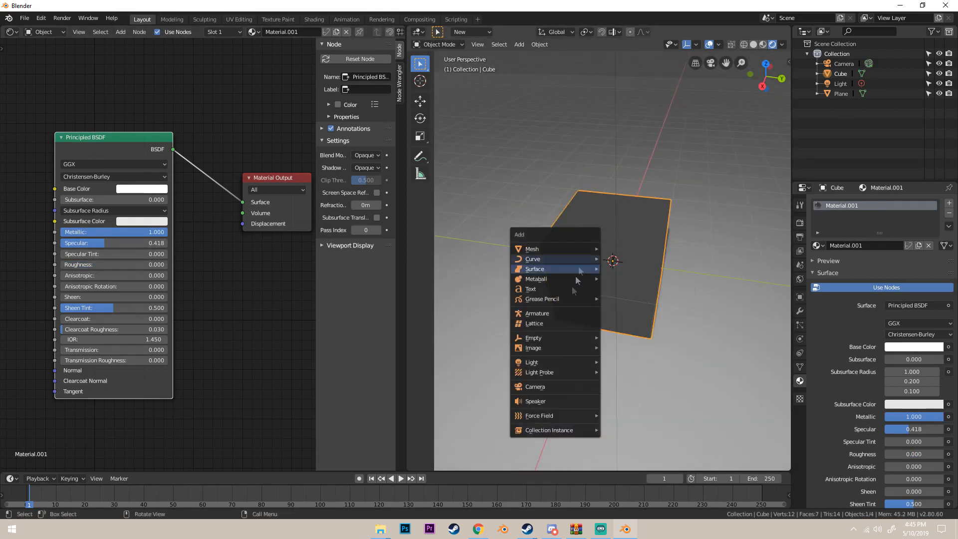
mouse_move(563, 354)
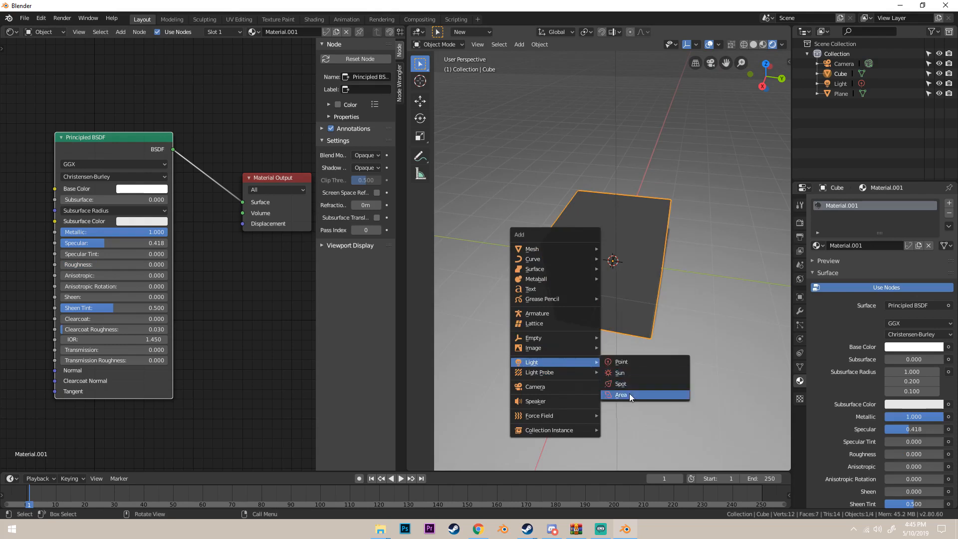
left_click(630, 392)
middle_click_drag(630, 388, 644, 379)
key("g")
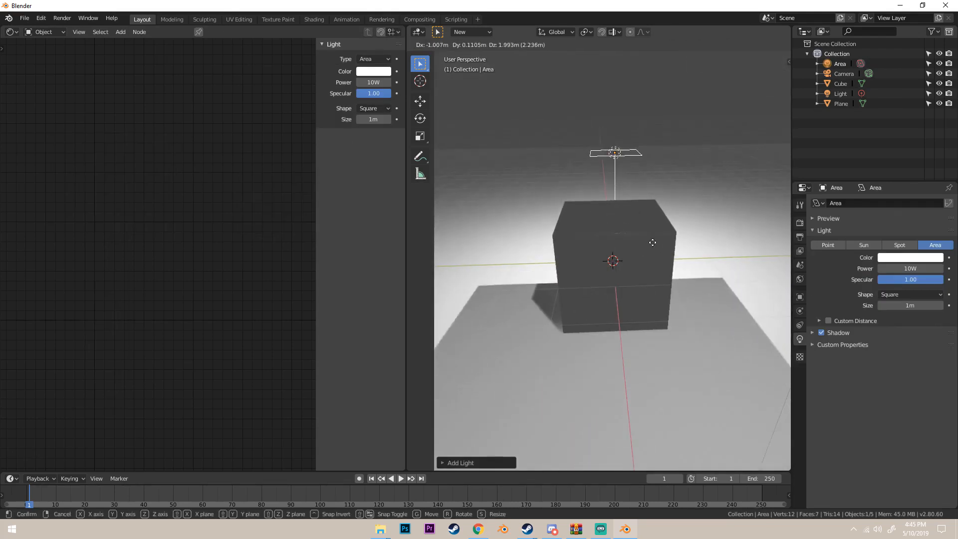
left_click(648, 258)
middle_click_drag(648, 259, 768, 244)
Try a fully saturated red Base Color on the cube's material and set its Roughness to 0.109.
left_click(604, 280)
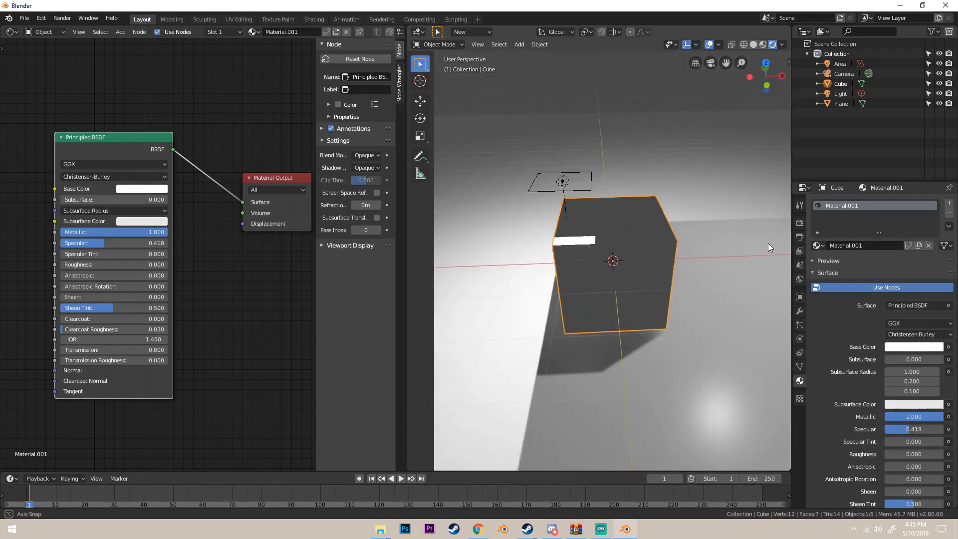
left_click(134, 190)
left_click_drag(162, 114, 162, 126)
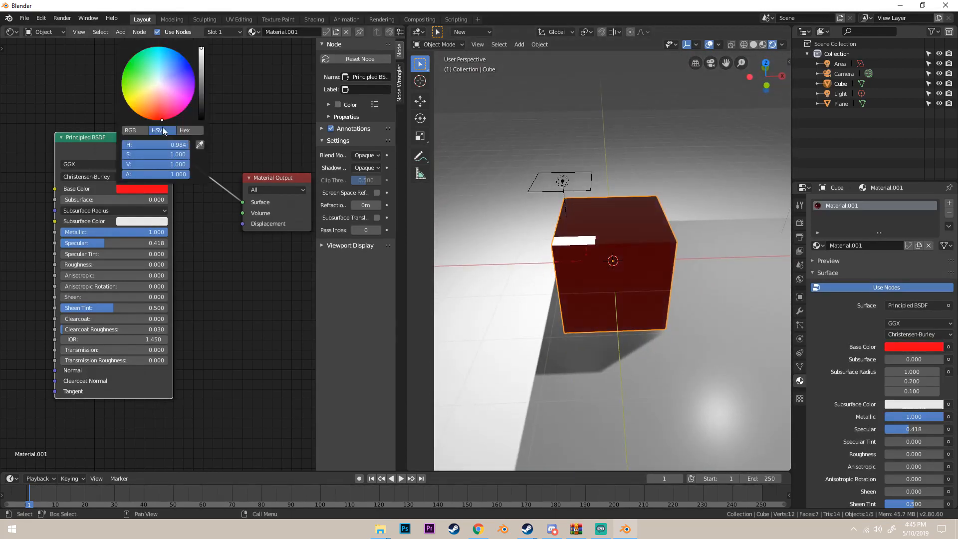
middle_click_drag(664, 227, 344, 254)
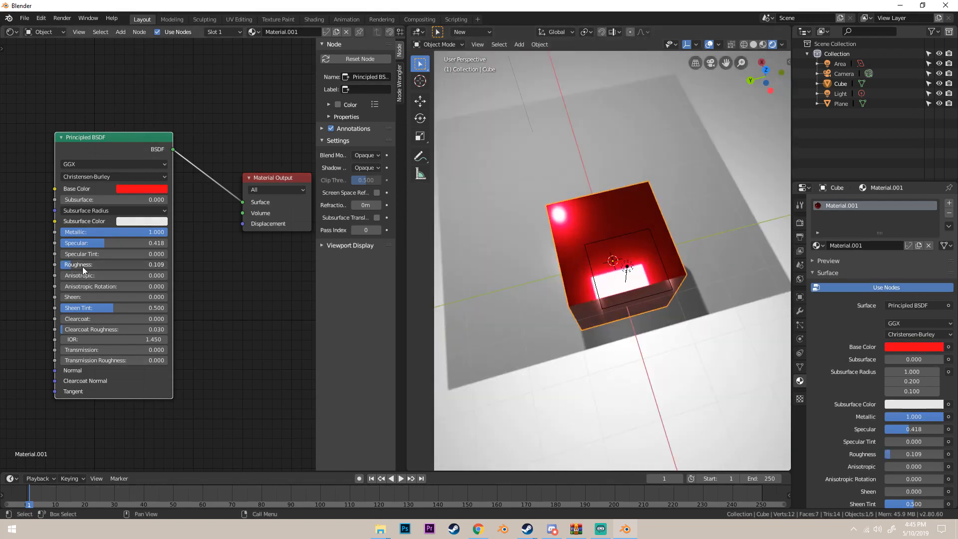
left_click_drag(82, 267, 92, 266)
Delete the area light above the cube.
middle_click_drag(448, 257, 573, 213)
left_click(586, 205)
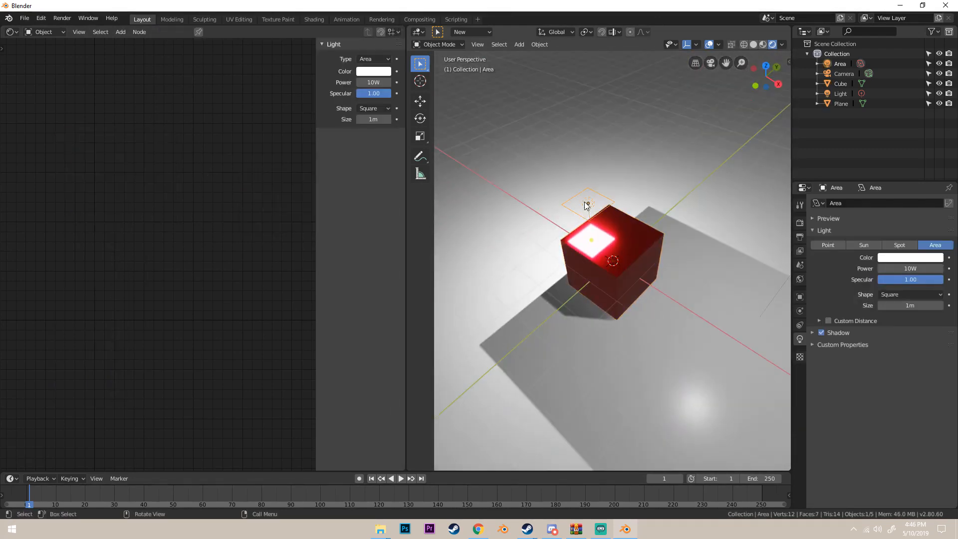
key("Delete")
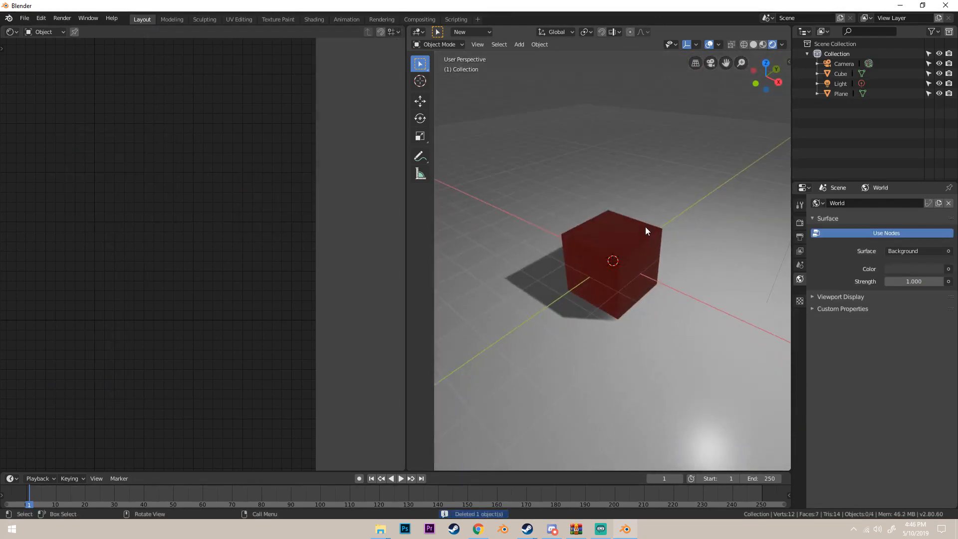
Select the cube and change its material's Base Color to a near-white tone.
left_click(645, 226)
left_click(147, 189)
left_click(156, 86)
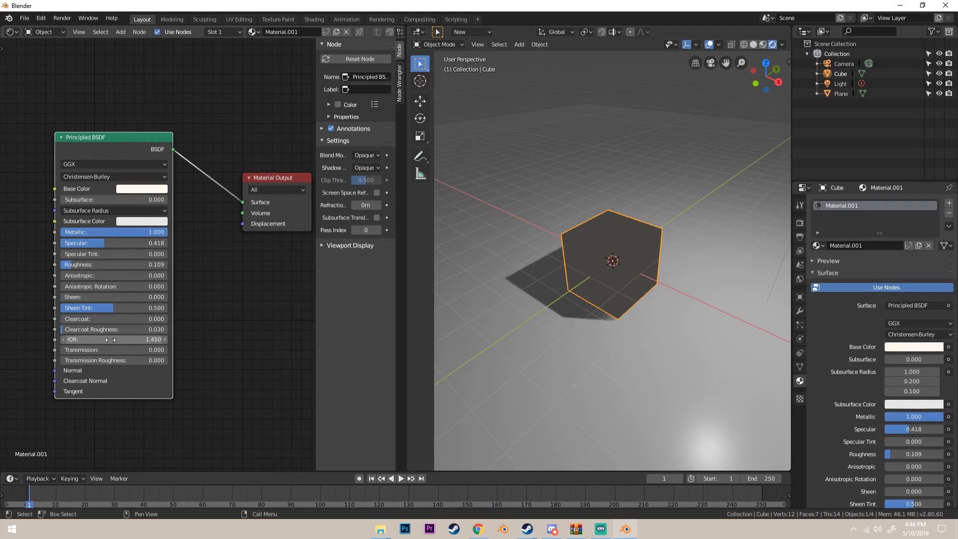
middle_click_drag(599, 325, 615, 293)
scroll(613, 293, "up", 3)
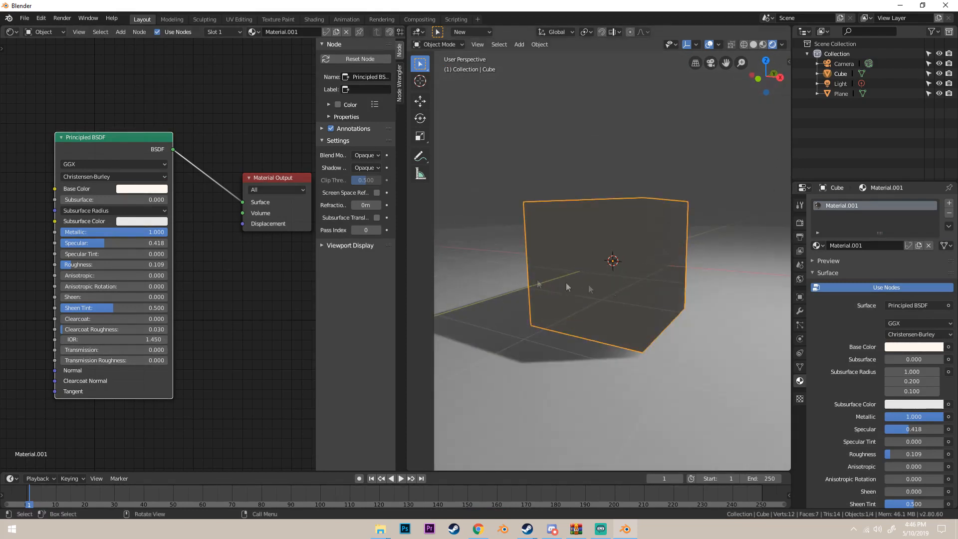
Set the cube material's Metallic to 0.000 and its Roughness to 0.482.
left_click_drag(128, 235, 59, 233)
left_click_drag(76, 265, 120, 267)
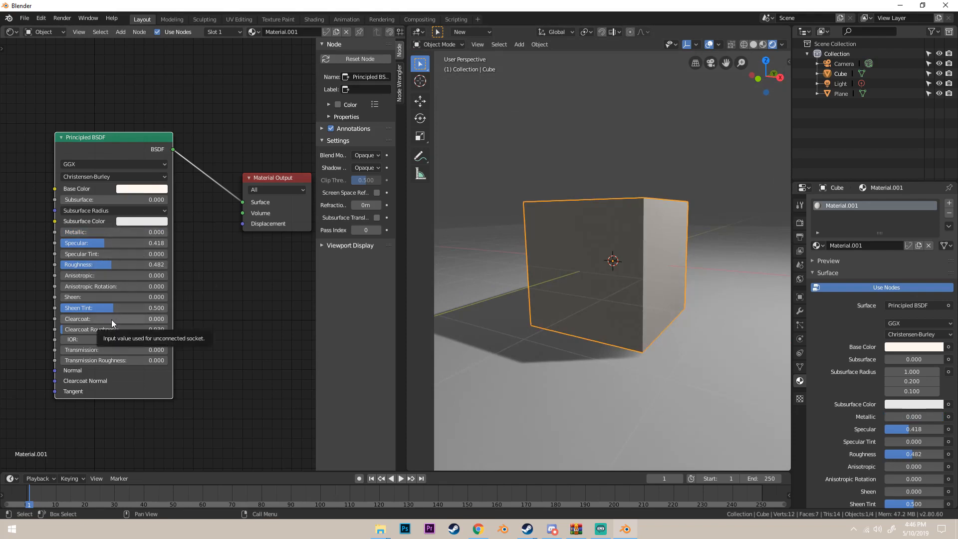
middle_click_drag(503, 317, 537, 334)
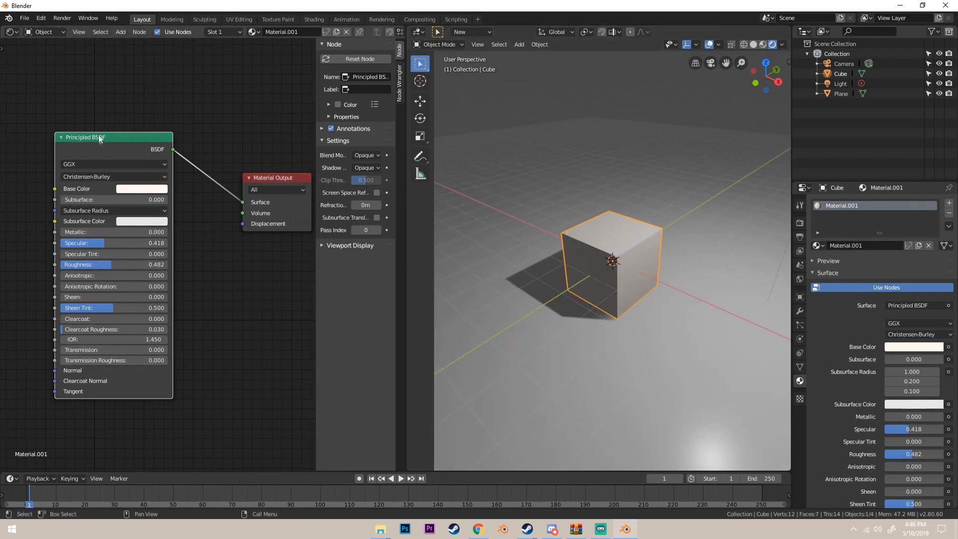
Try a Transmission value of 1.000 on the cube's material and reset it to 0.000.
left_click_drag(74, 354, 338, 371)
left_click_drag(87, 349, 223, 350)
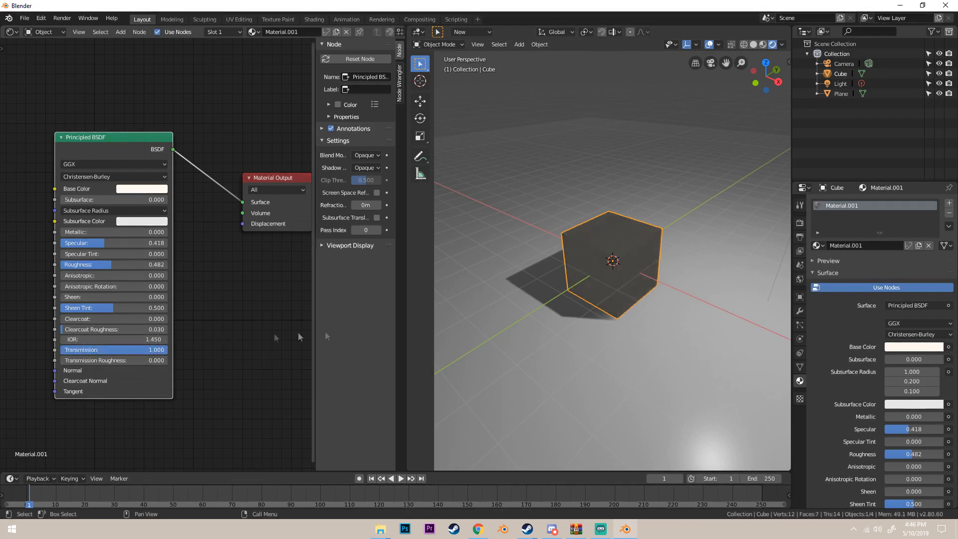
middle_click_drag(523, 324, 565, 298)
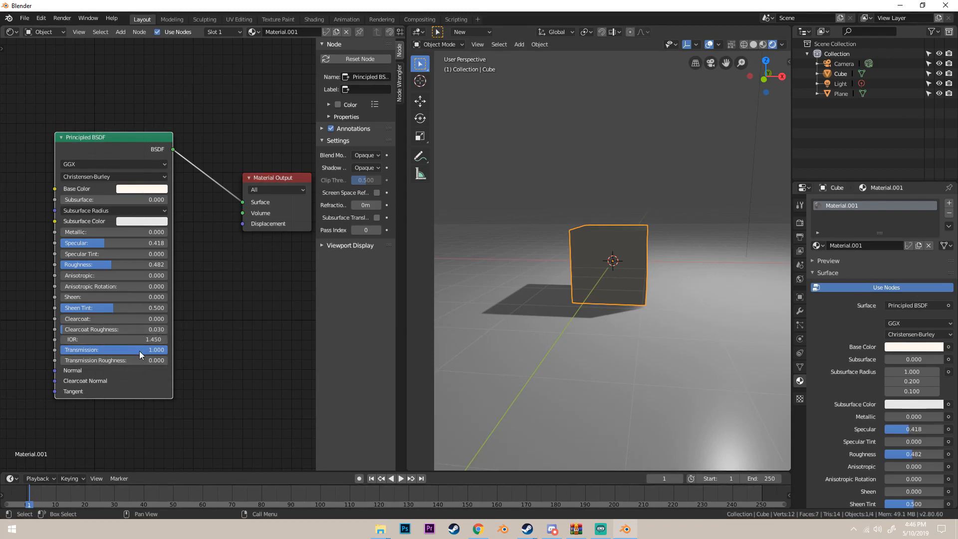
left_click_drag(135, 351, 30, 352)
middle_click_drag(582, 293, 517, 315)
scroll(479, 308, "up", 4)
scroll(224, 310, "down", 4)
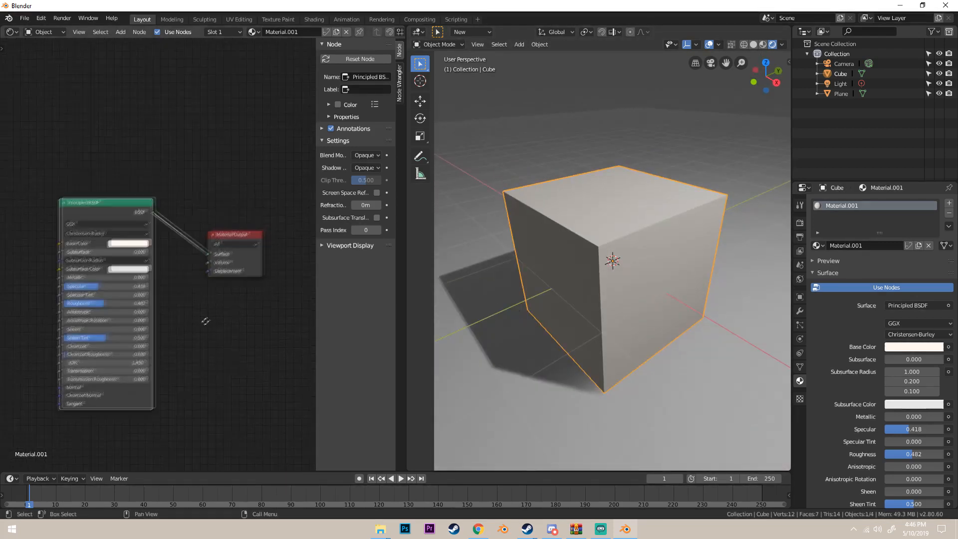
Search the add-on preferences for "node" to check whether Node Wrangler is enabled, and close the preferences.
middle_click_drag(193, 318, 258, 286)
scroll(164, 196, "up", 2)
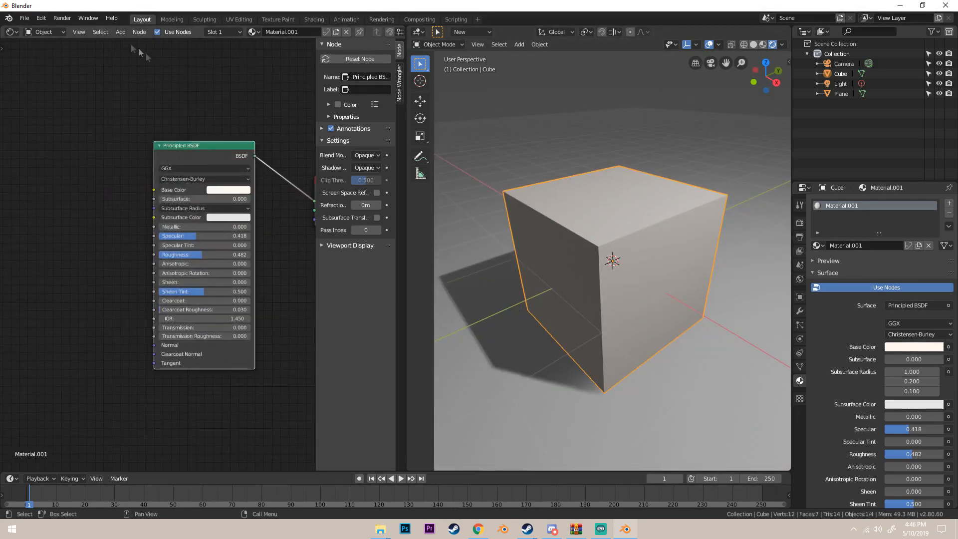
left_click(44, 19)
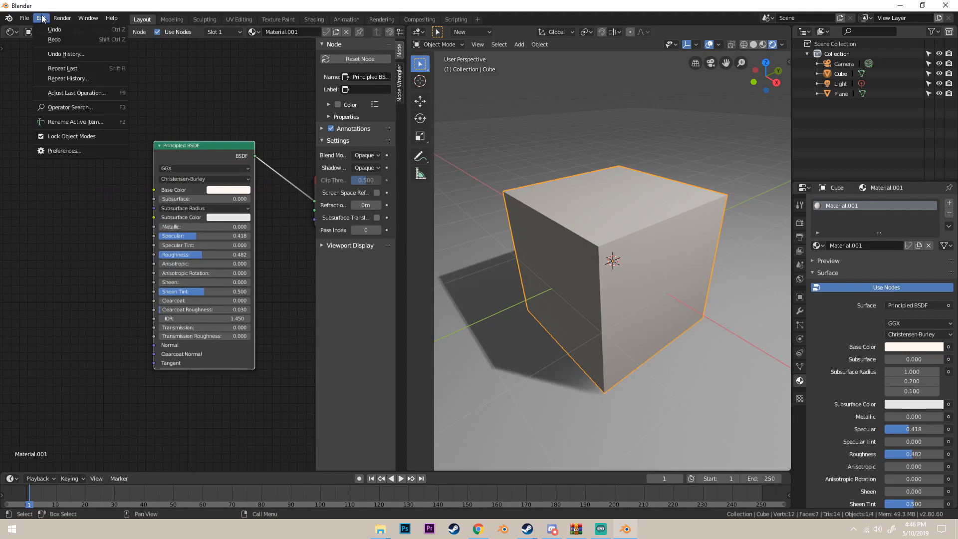
left_click(70, 149)
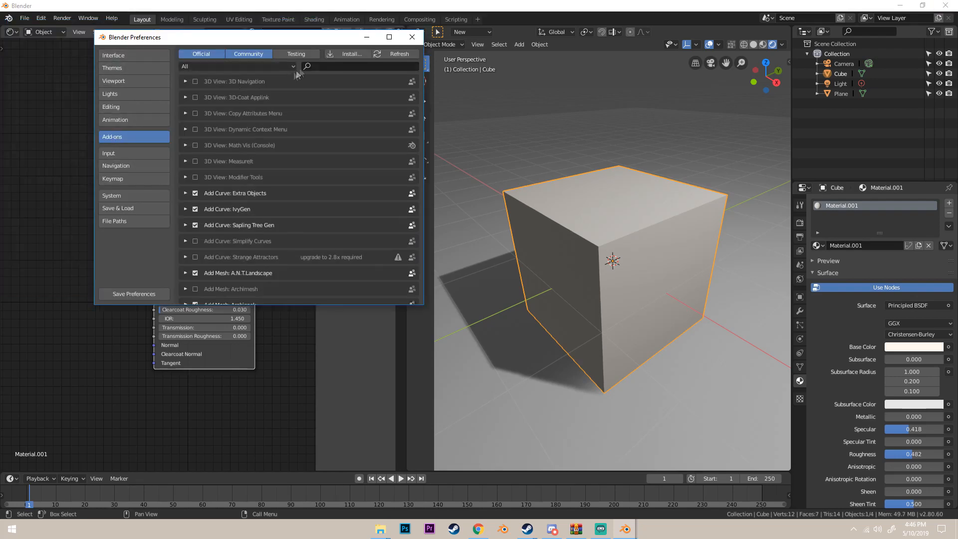
left_click(306, 64)
type("node")
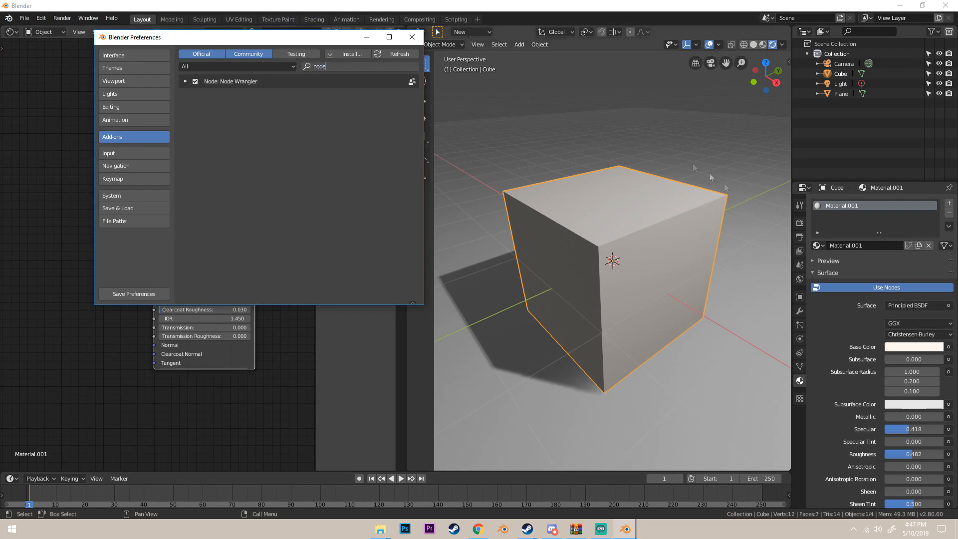
key("Return")
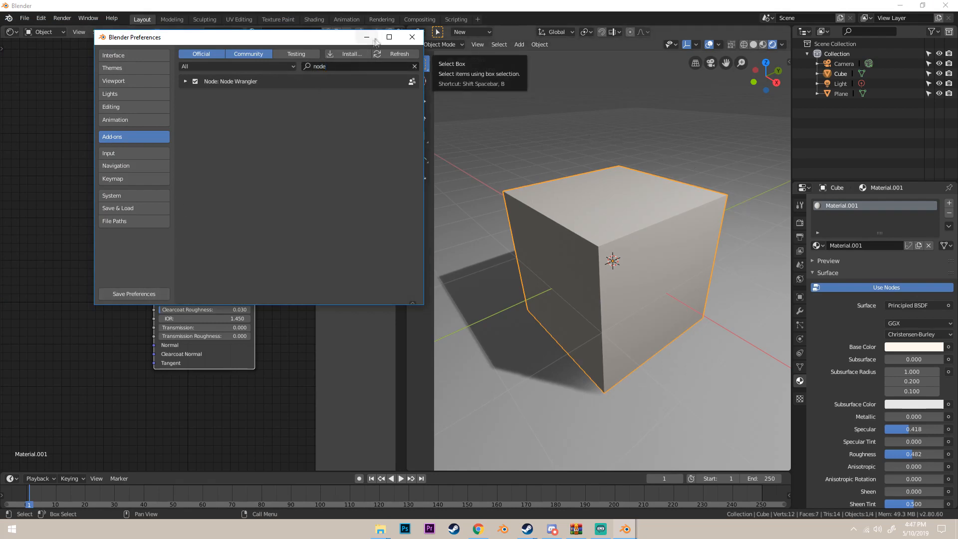
left_click(412, 37)
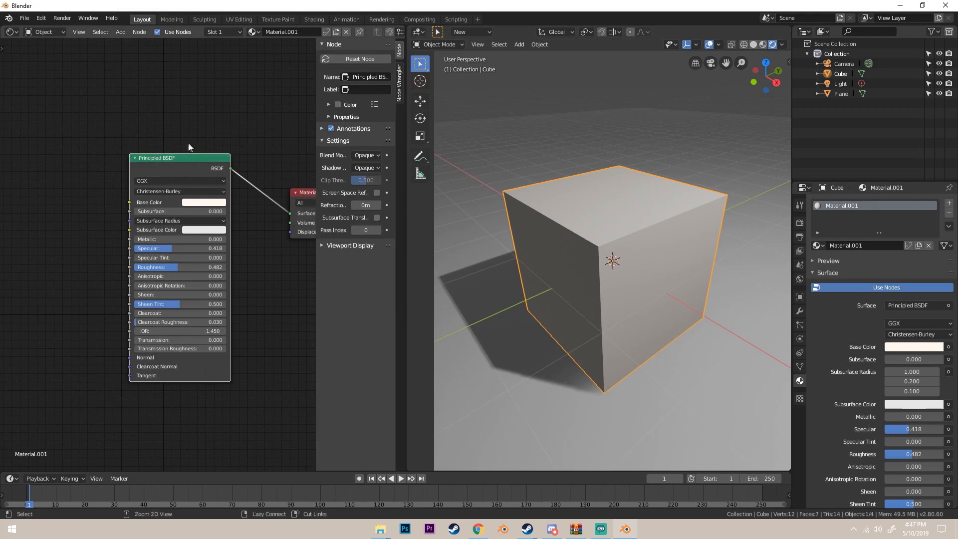
Use Node Wrangler to attach Texture Coordinate, Mapping and Image Texture nodes to the Principled BSDF, and spread them apart.
key("ctrl+t")
scroll(188, 147, "down", 5)
middle_click_drag(182, 137, 272, 166)
middle_click_drag(69, 220, 167, 192)
left_click_drag(145, 200, 107, 183)
left_click_drag(227, 205, 182, 181)
middle_click_drag(248, 184, 157, 178)
left_click_drag(192, 210, 160, 183)
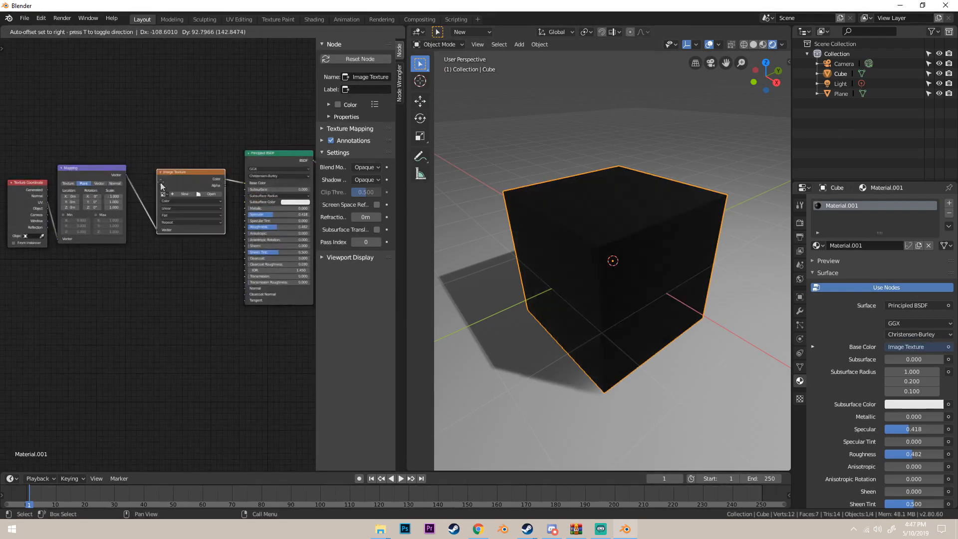
Delete the Image Texture, Mapping and Texture Coordinate nodes from the cube's material.
key("x")
left_click(85, 179)
key("x")
left_click(31, 185)
key("x")
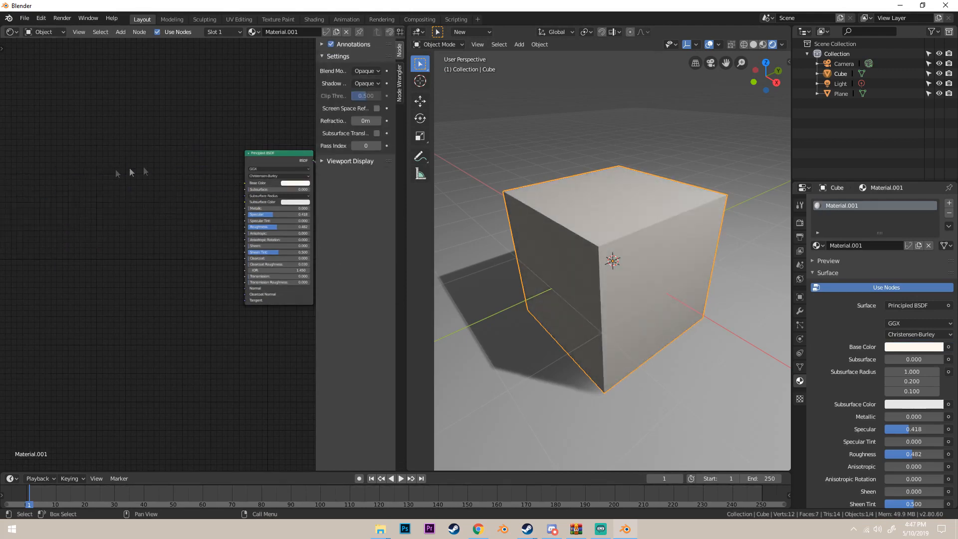
Delete the Principled BSDF node from the cube's material, keeping the Material Output node.
middle_click_drag(210, 156, 130, 147)
scroll(180, 237, "up", 3)
middle_click_drag(179, 238, 120, 261)
scroll(120, 261, "up", 3)
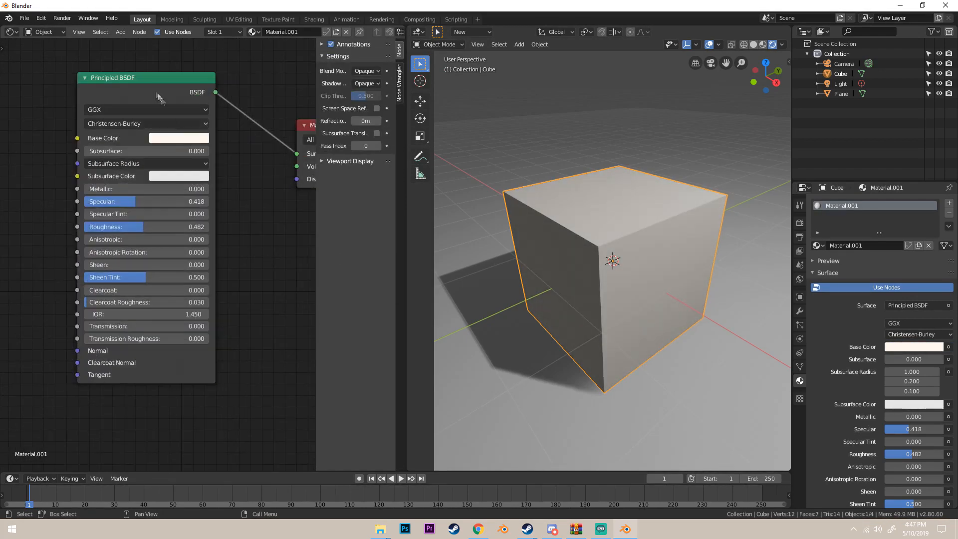
scroll(157, 93, "down", 3)
scroll(173, 123, "up", 2)
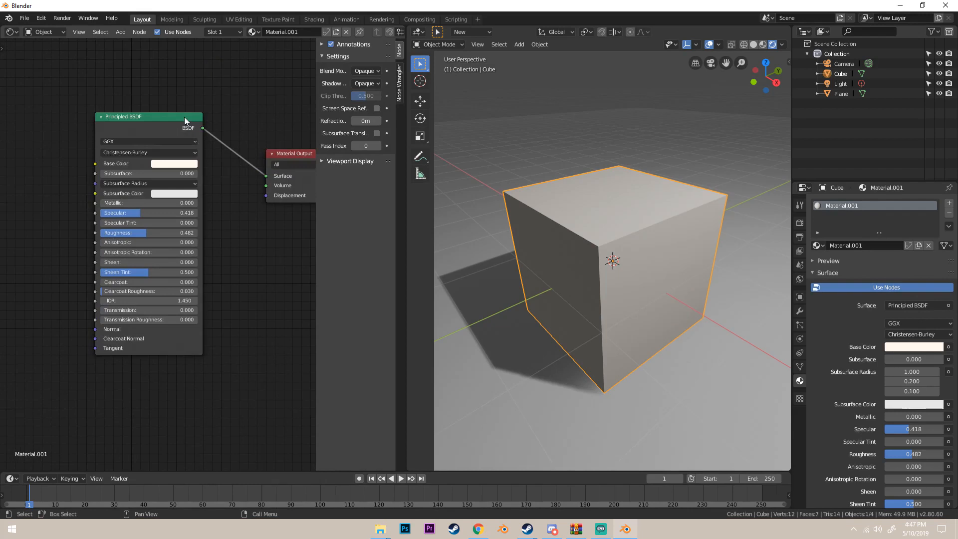
middle_click_drag(184, 117, 181, 170)
scroll(181, 171, "up", 1)
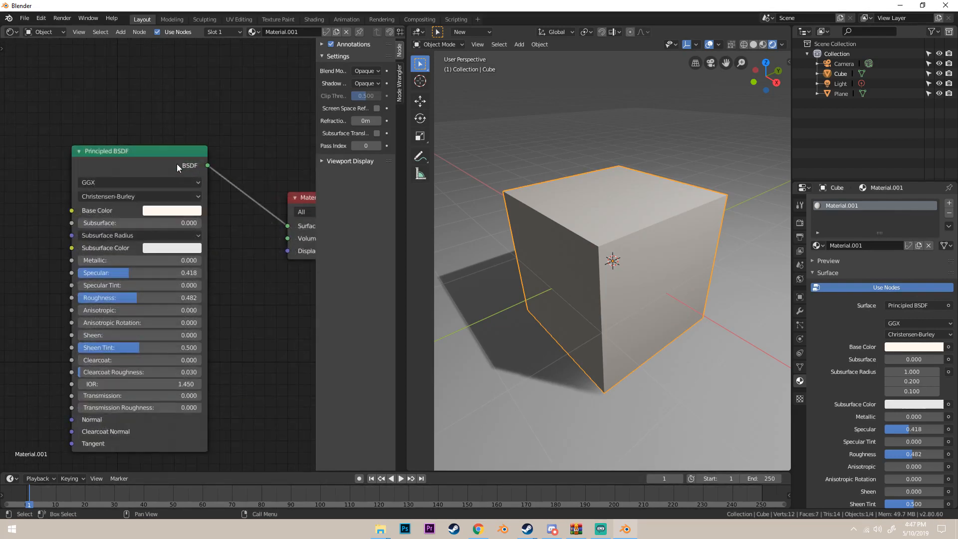
left_click(129, 150)
key("Delete")
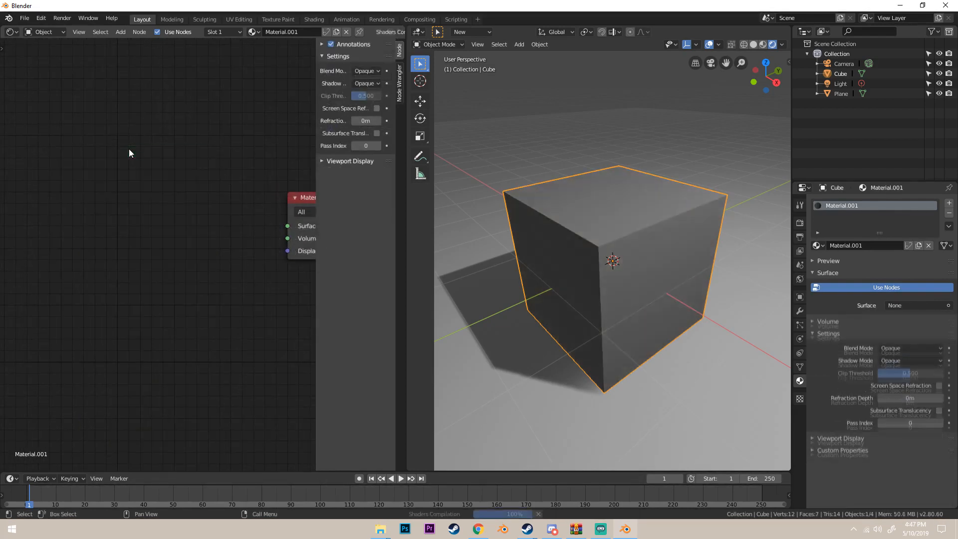
key("shift+a")
left_click(147, 218)
type("dif")
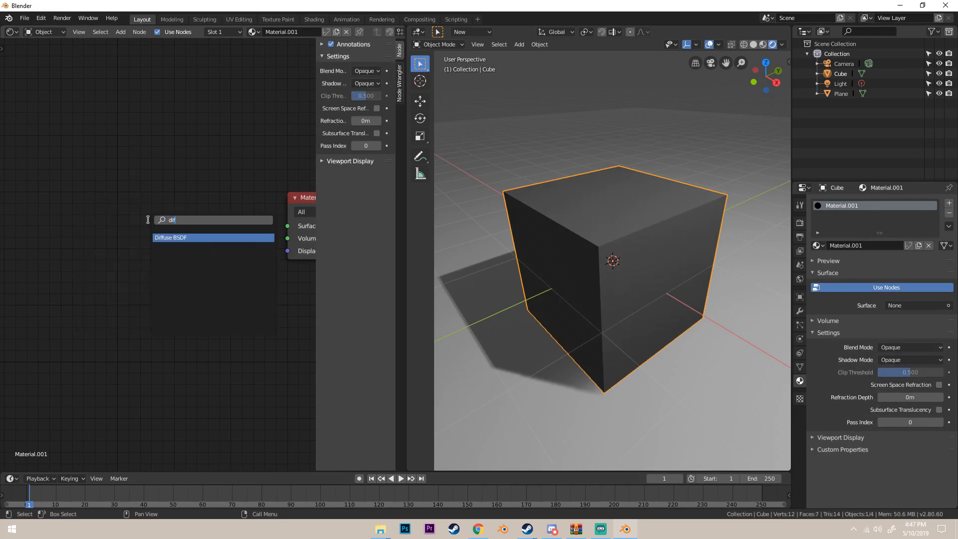
key("Escape")
key("t")
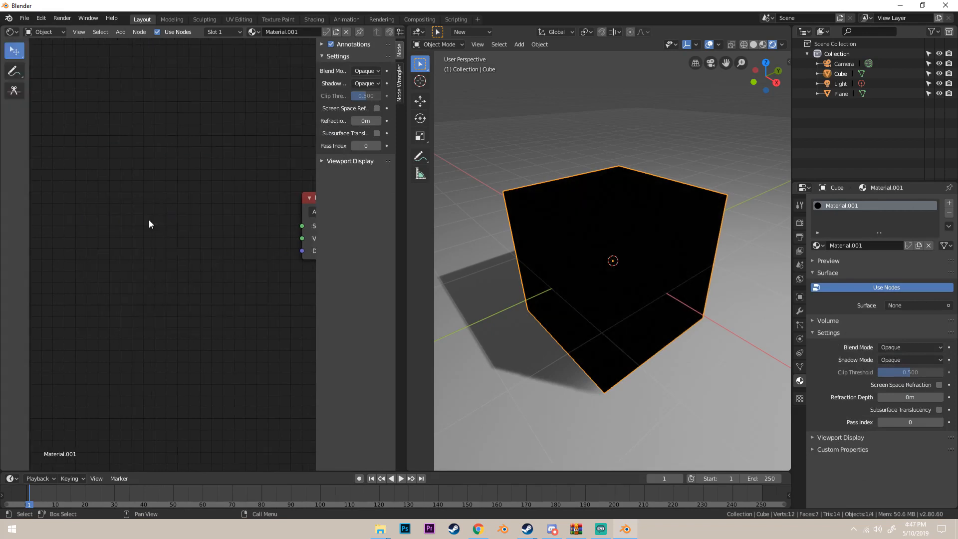
Add a Diffuse BSDF node to the cube's material and connect its BSDF output to the Material Output's Surface input.
key("shift+a")
left_click(148, 226)
type("diff")
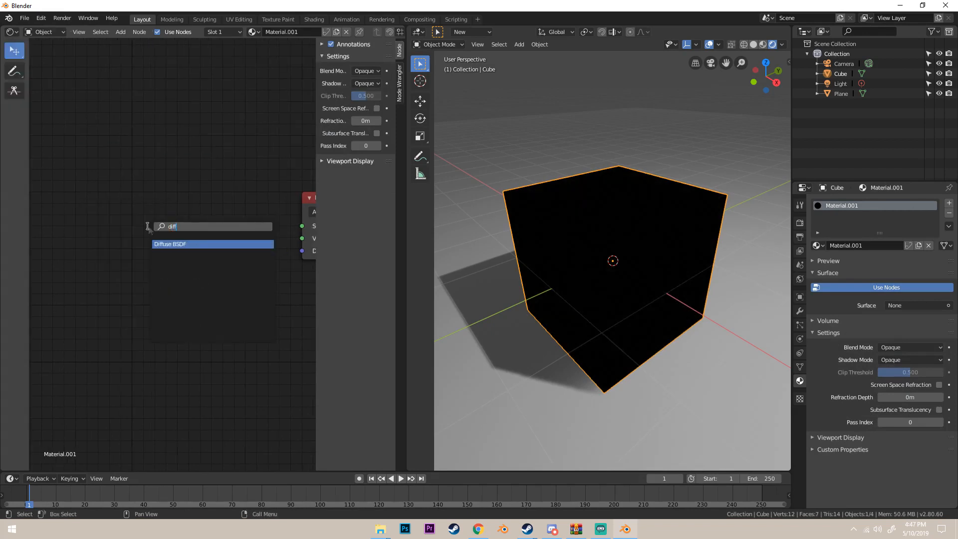
key("Return")
left_click(184, 217)
middle_click_drag(236, 262, 180, 262)
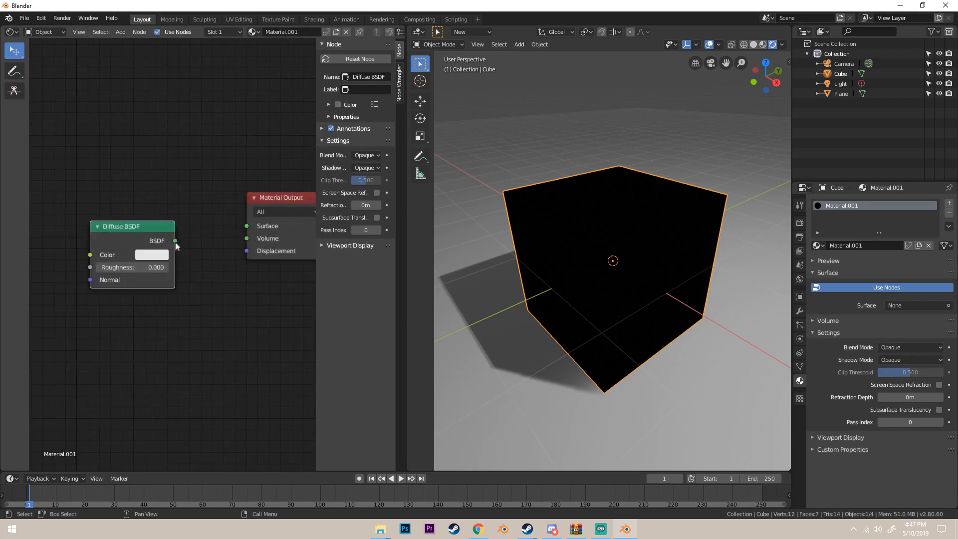
left_click_drag(175, 241, 247, 226)
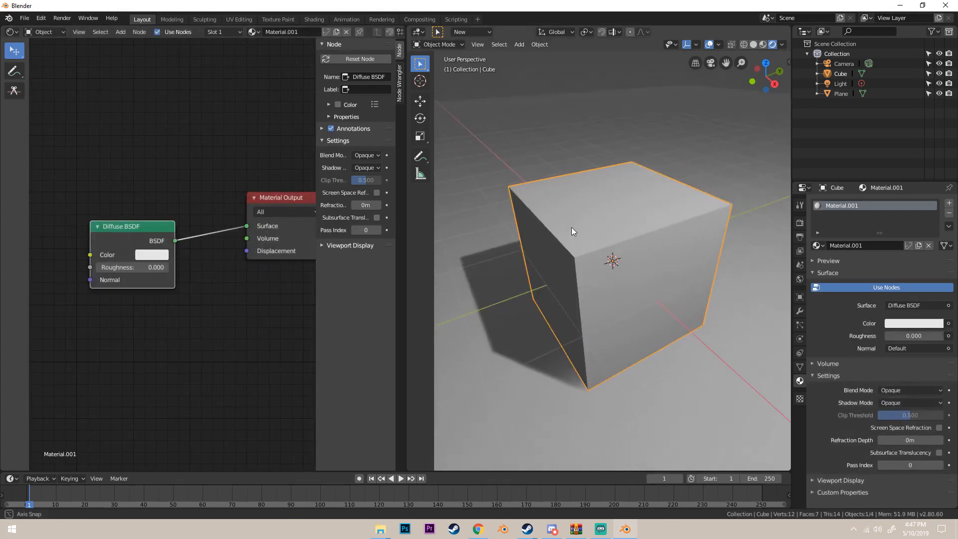
scroll(571, 227, "down", 4)
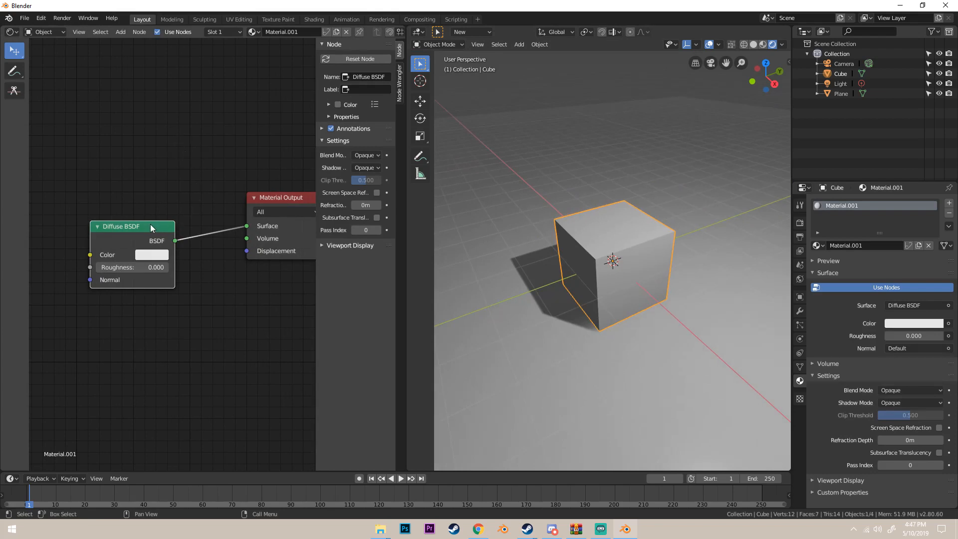
Tint the Diffuse BSDF's color a very pale mint green and set its roughness to 0.423.
scroll(180, 220, "up", 1)
left_click(164, 254)
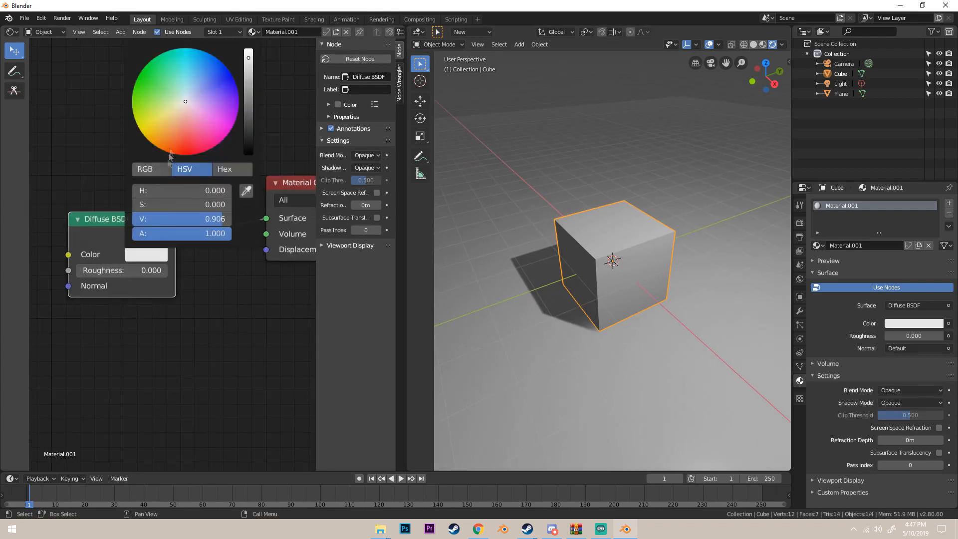
left_click(202, 51)
left_click_drag(225, 31, 184, 96)
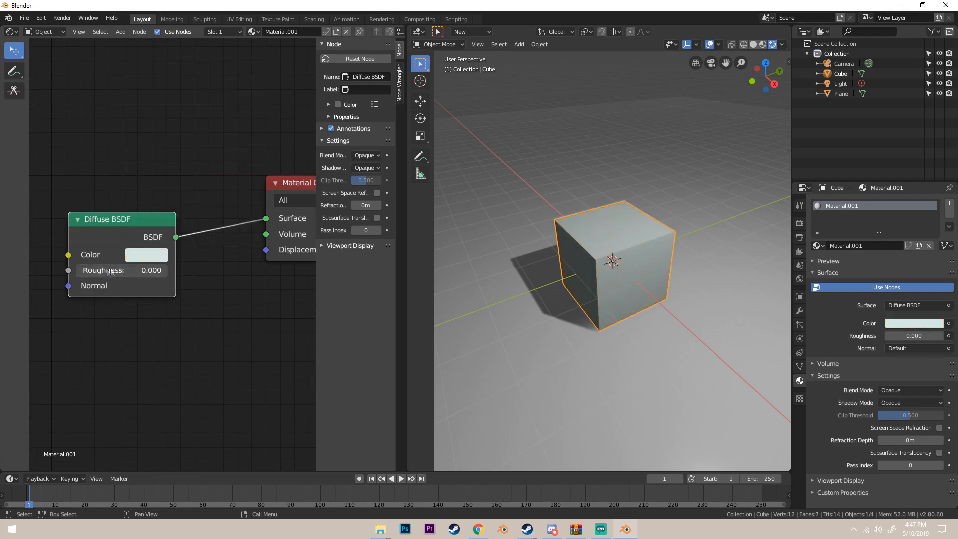
left_click_drag(111, 270, 130, 276)
Examine the cube's diffuse shading from several angles and distances, along with its two-node setup.
scroll(177, 289, "down", 3)
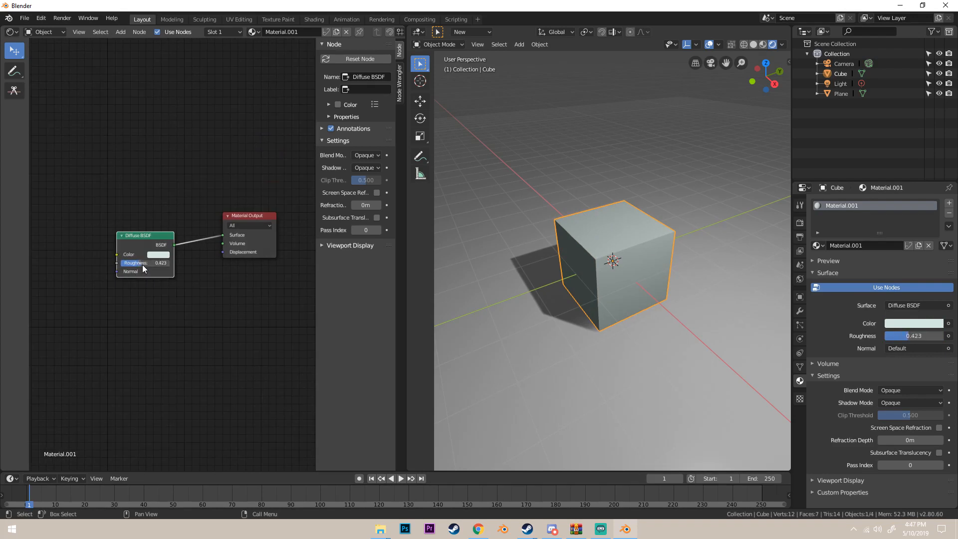
scroll(252, 288, "up", 2)
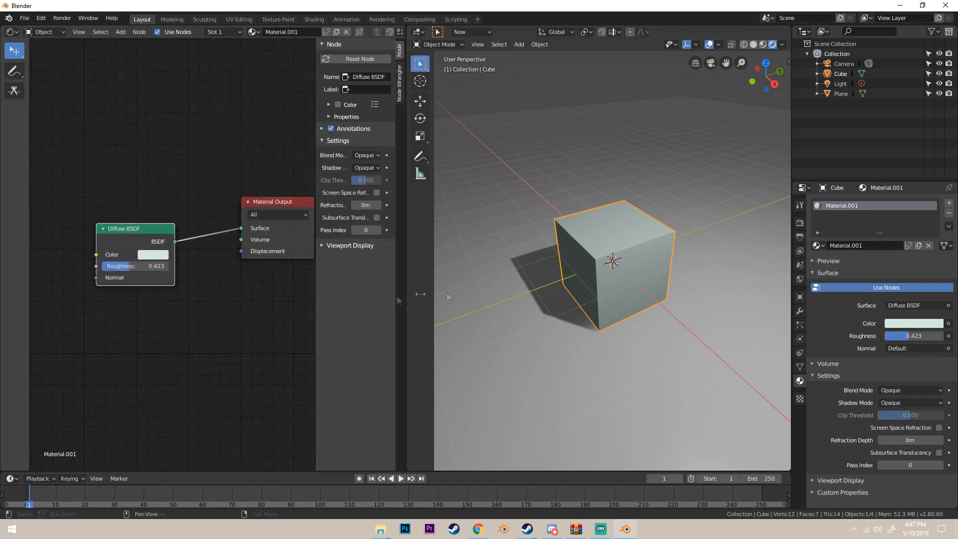
scroll(145, 268, "up", 2)
scroll(145, 268, "down", 3)
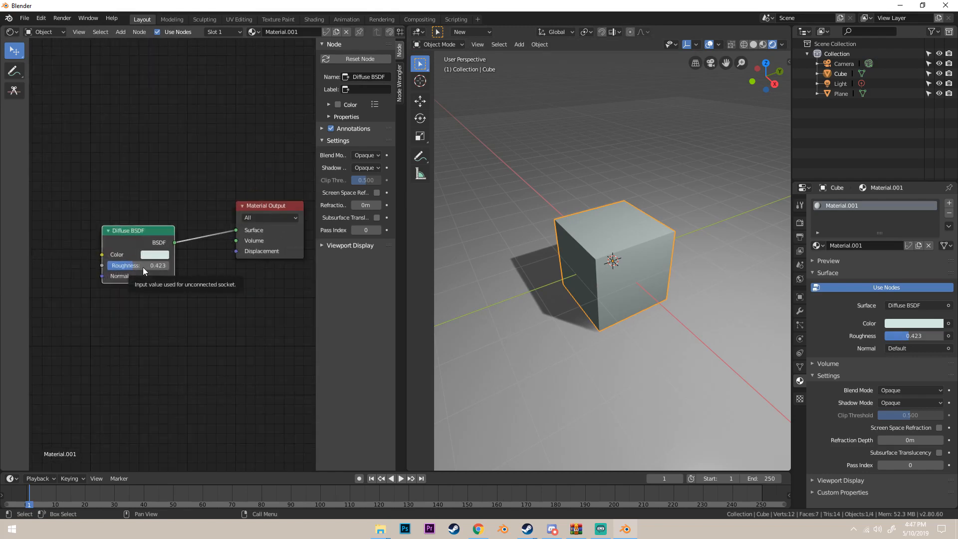
middle_click_drag(569, 294, 516, 263)
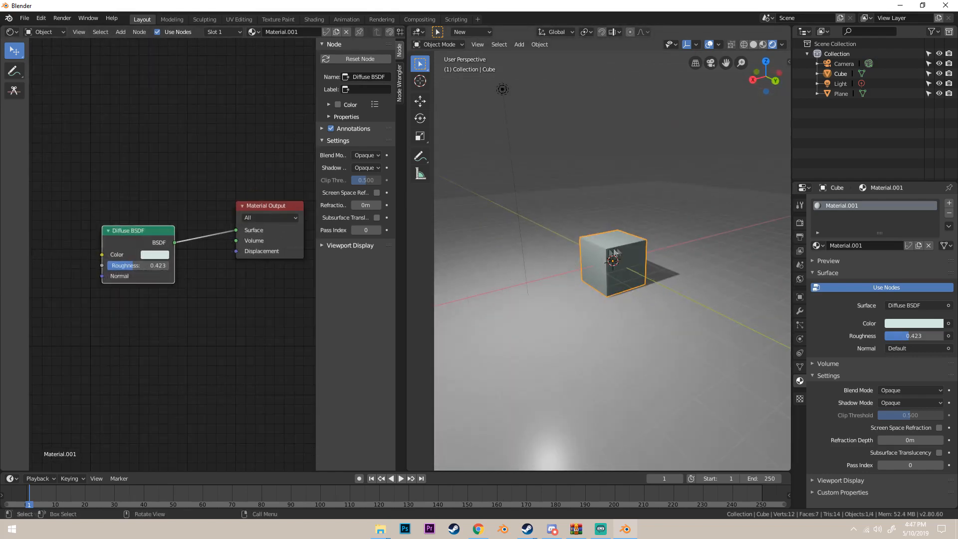
middle_click_drag(614, 254, 678, 274)
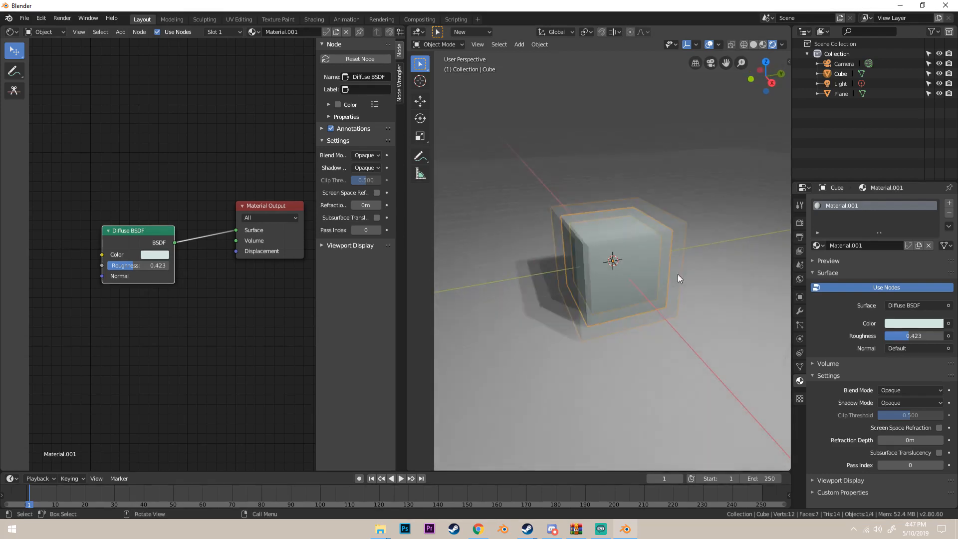
scroll(684, 264, "down", 4)
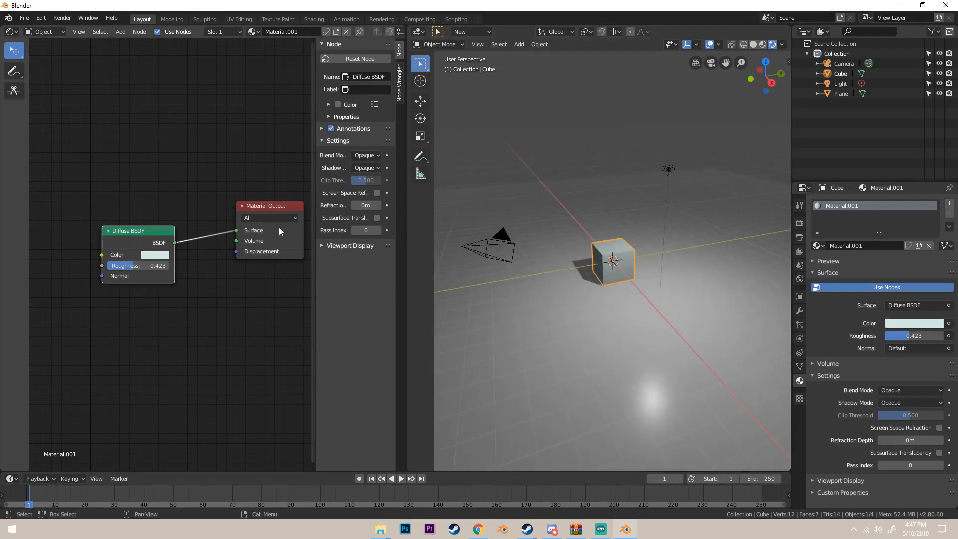
scroll(599, 282, "up", 5)
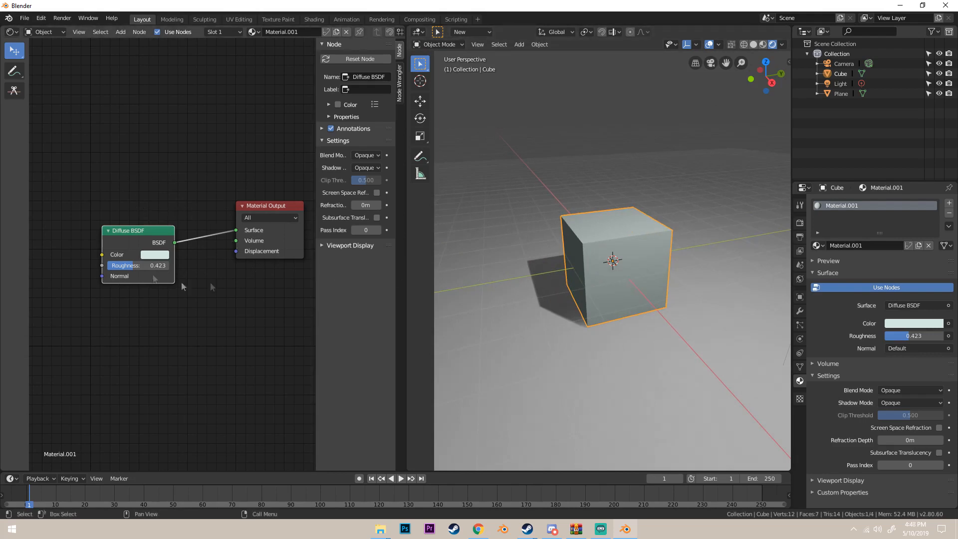
Move the Diffuse BSDF away from the Material Output and insert a Mix Shader on the link between them.
left_click_drag(132, 232, 115, 232)
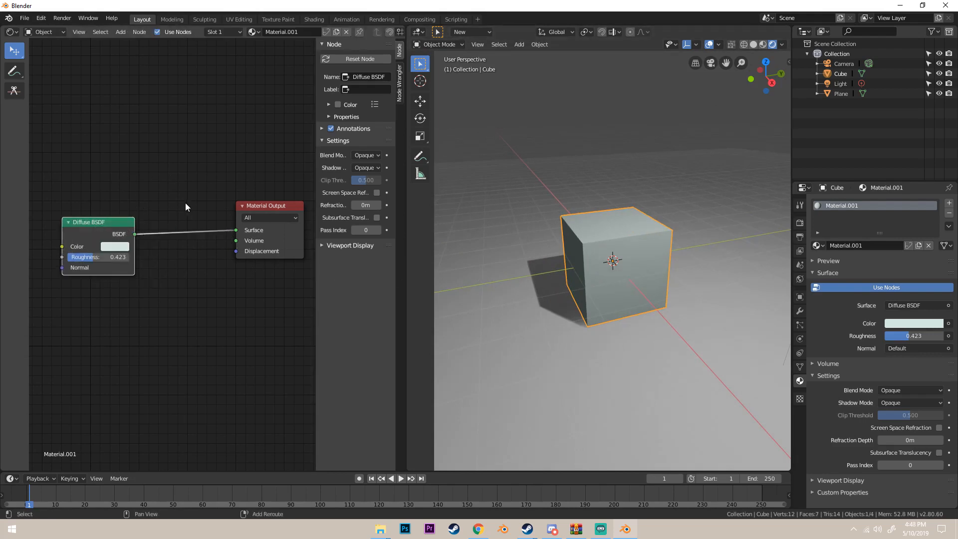
key("shift+a")
type("mix")
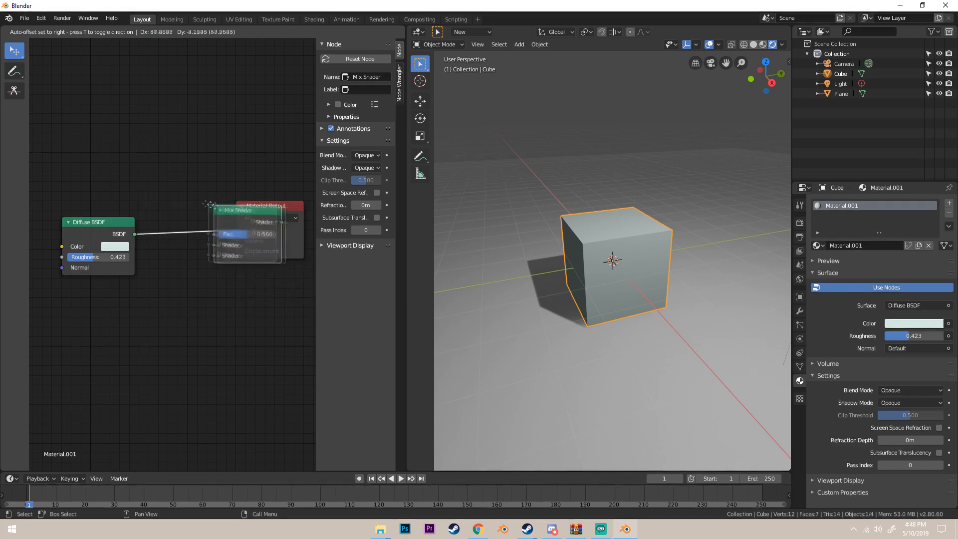
left_click(196, 201)
key("shift+a")
left_click(154, 133)
type("A")
key("Escape")
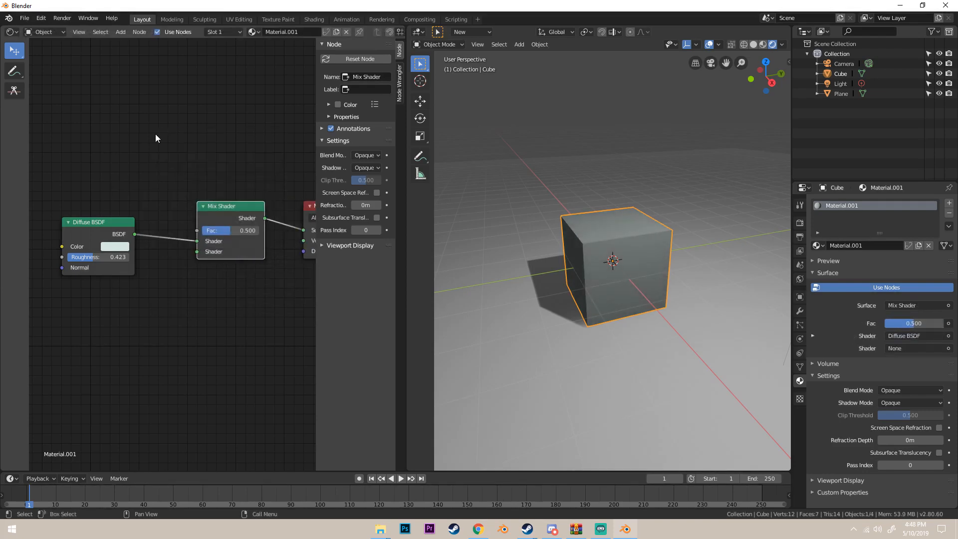
key("shift+a")
key("c")
key("l")
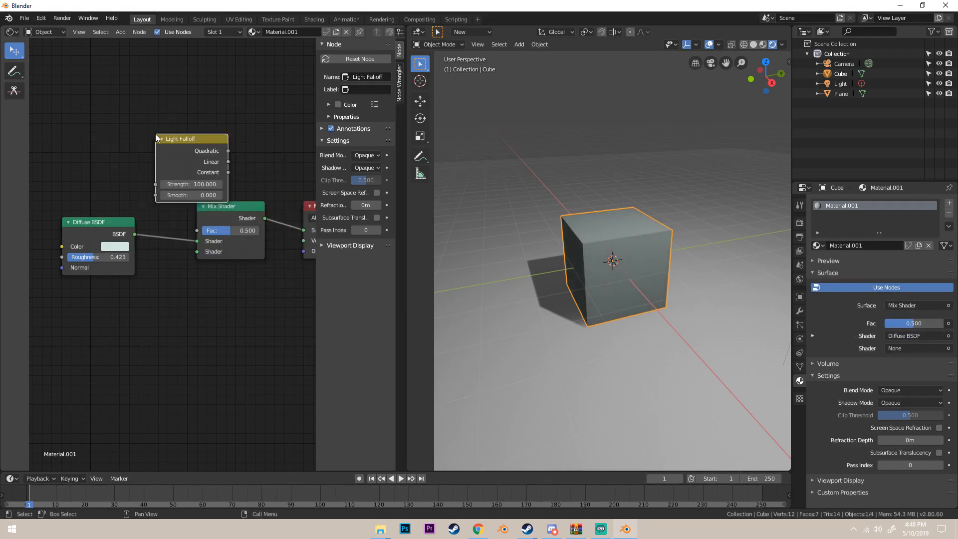
key("ctrl+z")
key("shift+a")
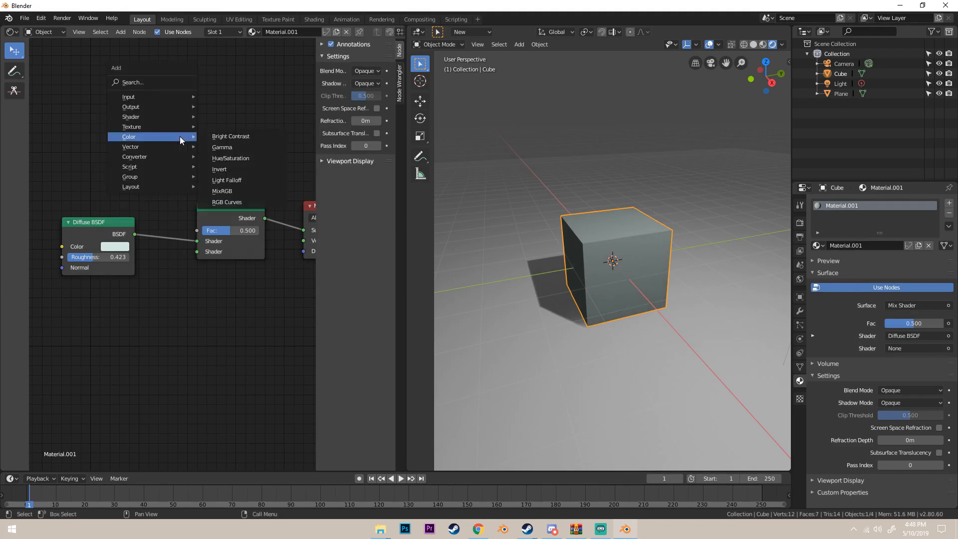
left_click(175, 82)
key("Escape")
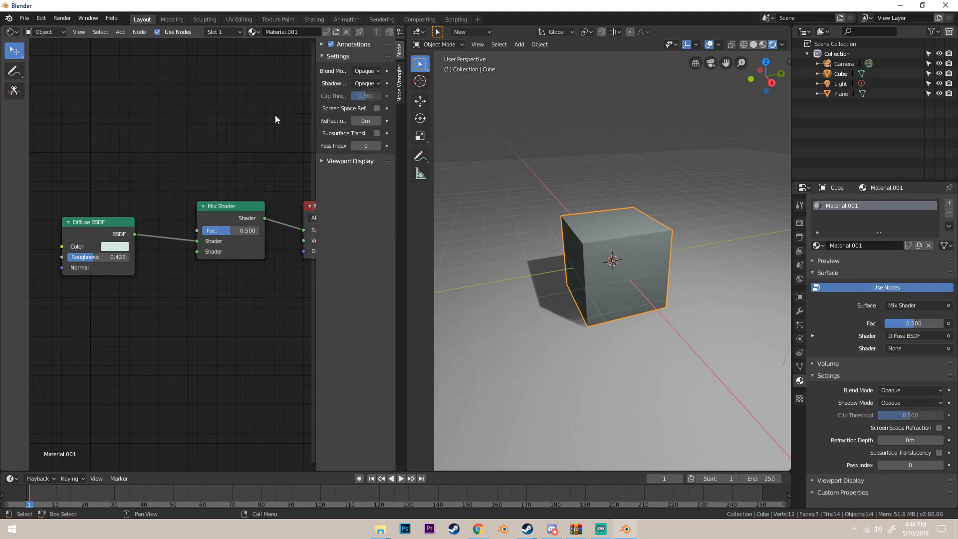
Add a ColorRamp node and place it above the Diffuse BSDF.
key("shift+a")
left_click(181, 116)
type("colr")
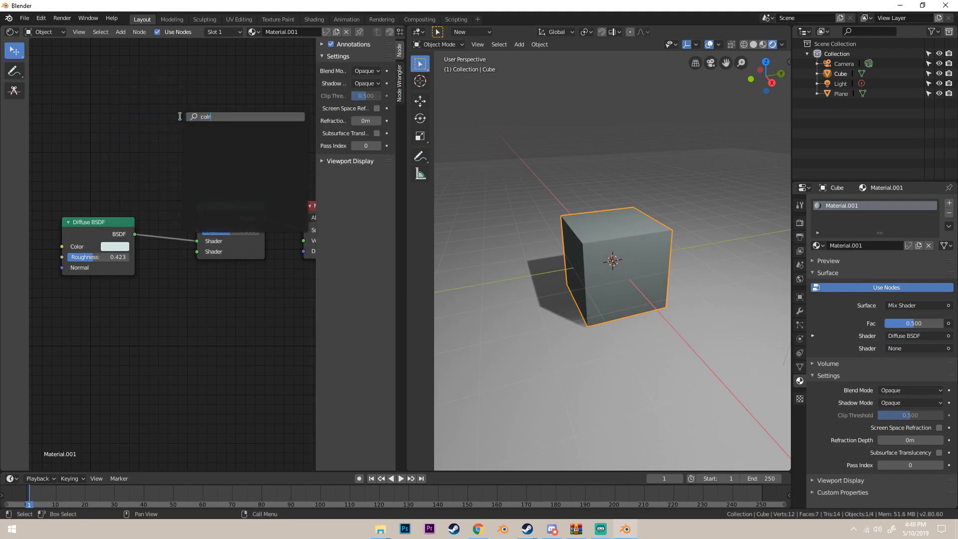
key("Return")
left_click(87, 79)
key("shift+a")
left_click(224, 119)
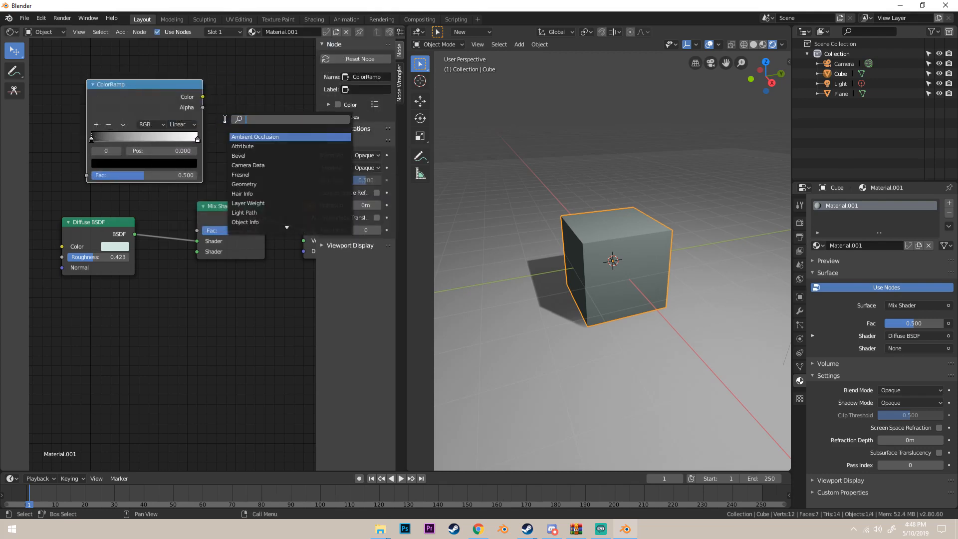
type("gla")
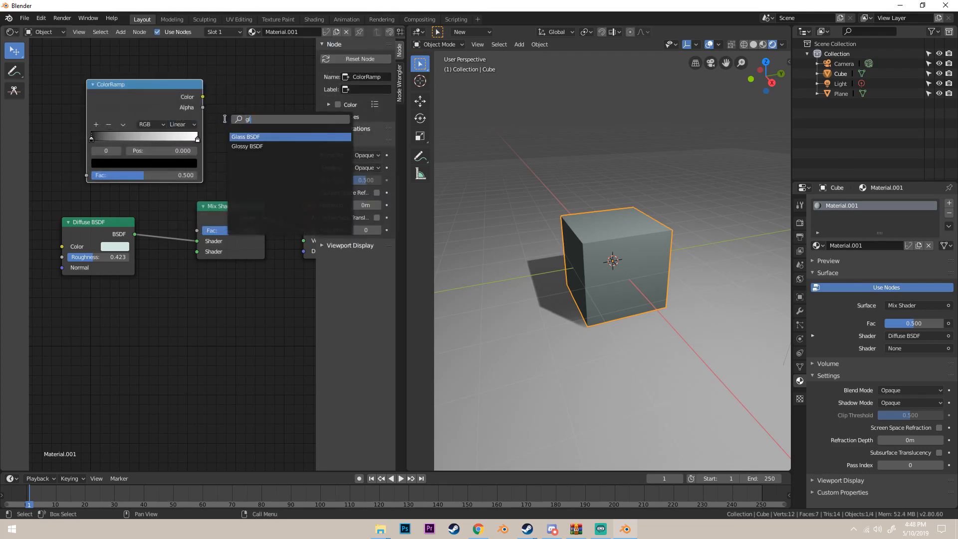
key("BackSpace")
key("BackSpace")
Delete the ColorRamp and Mix Shader nodes from the cube's material.
left_click(140, 90)
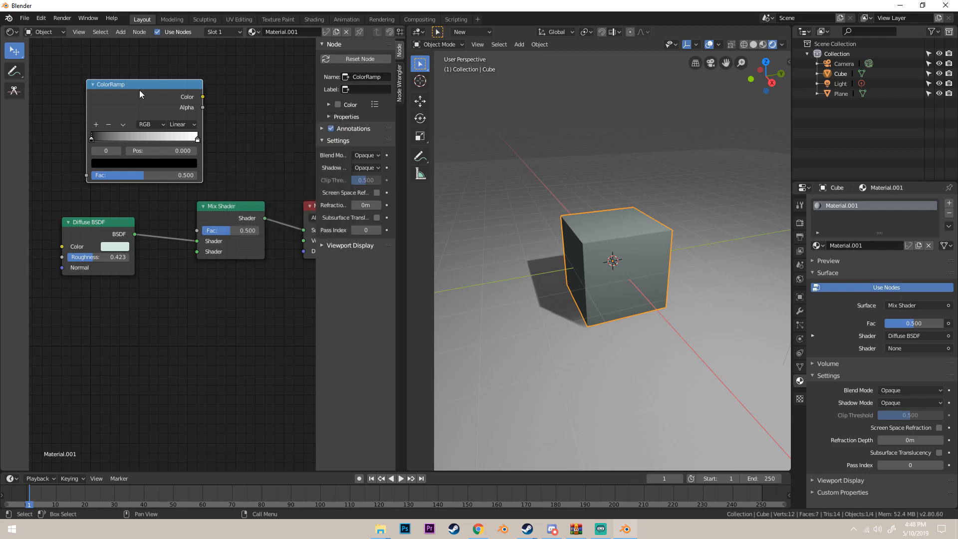
key("x")
left_click(217, 206)
key("x")
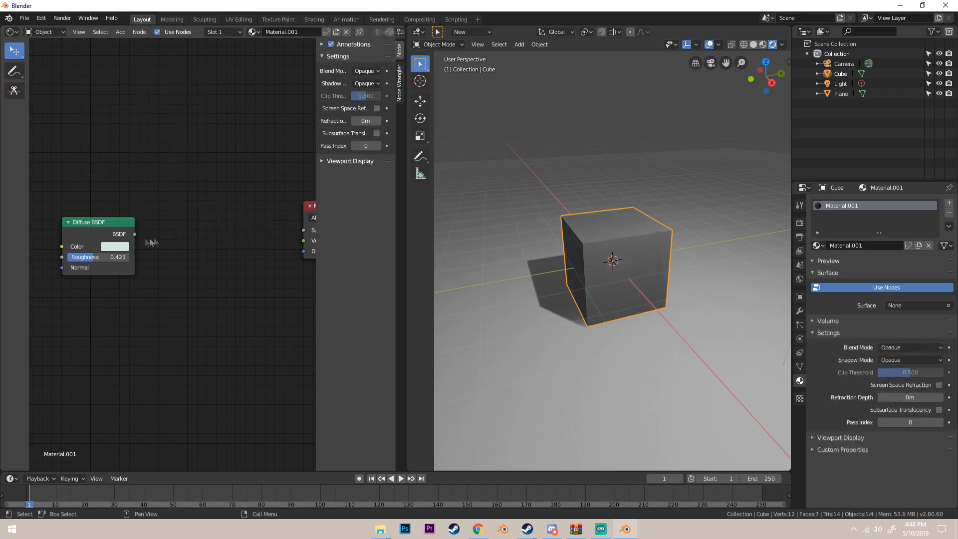
Reconnect the Diffuse BSDF to the Material Output's Surface input and move it closer to that node.
left_click_drag(314, 231, 313, 231)
middle_click_drag(294, 231, 233, 232)
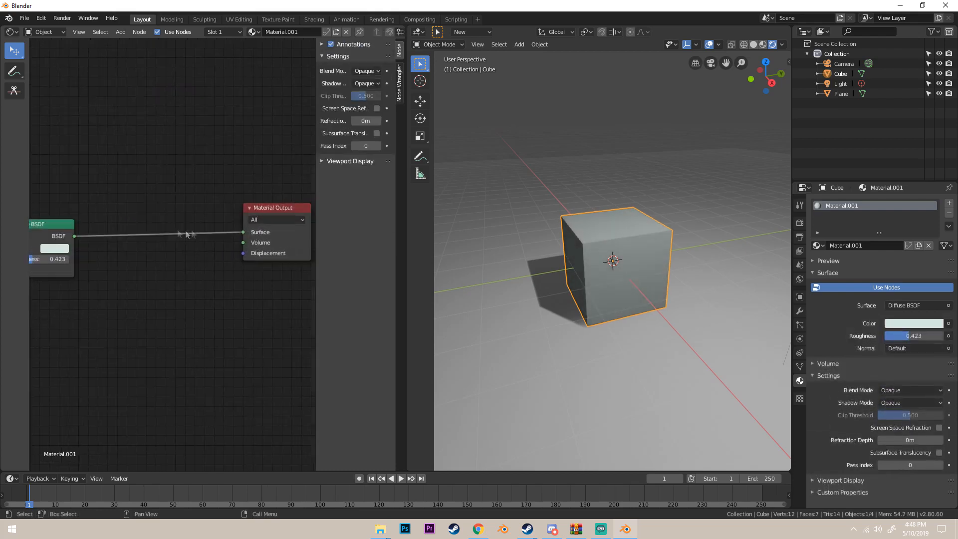
left_click_drag(38, 226, 149, 207)
middle_click_drag(306, 189, 278, 190)
scroll(696, 297, "down", 6)
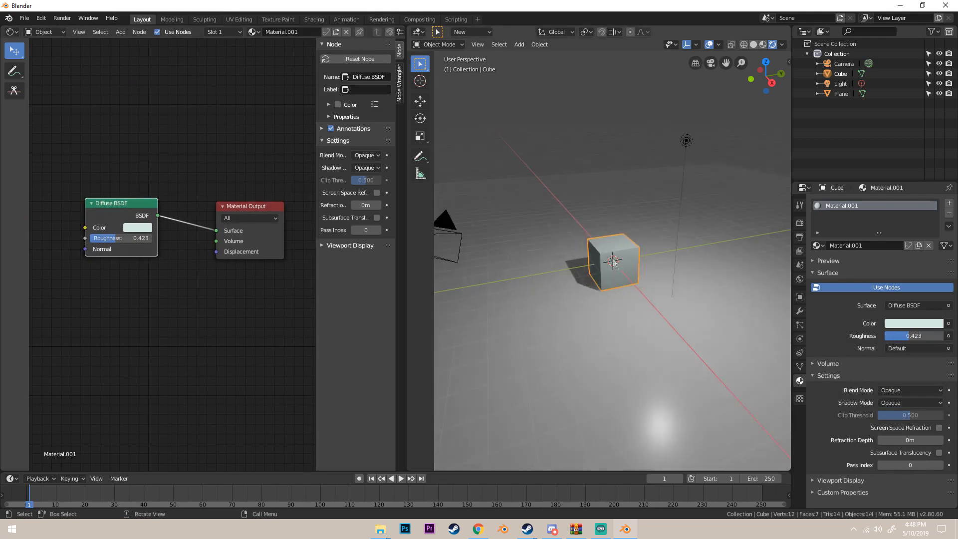
scroll(649, 279, "up", 1)
scroll(631, 265, "up", 6)
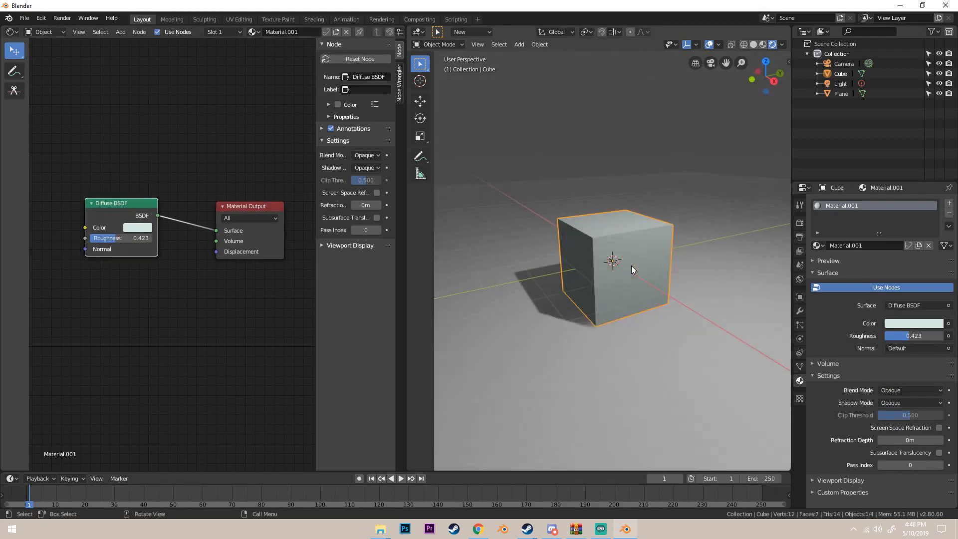
Replace the Diffuse BSDF with a Glass BSDF connected to the Material Output's Surface input, and inspect the cube's glass shading.
key("x")
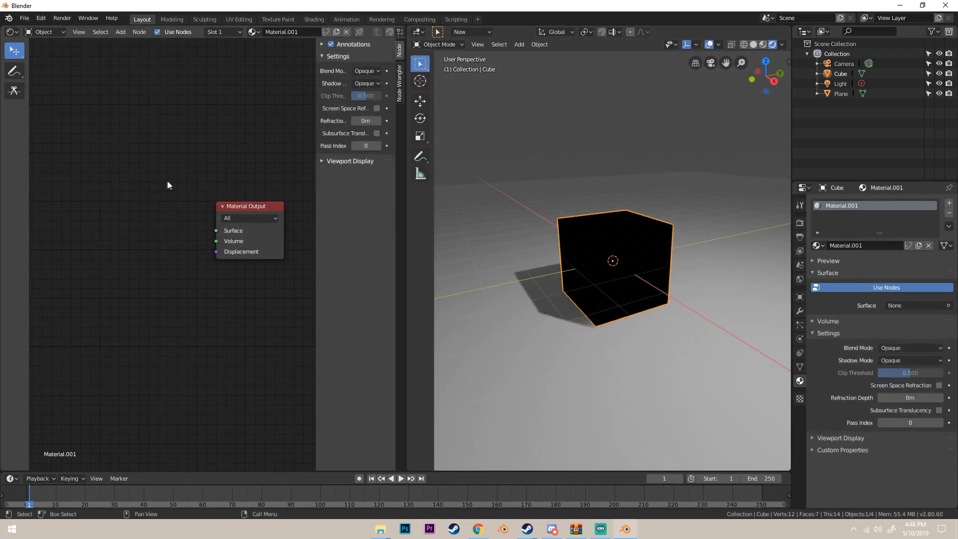
key("shift+a")
left_click(157, 187)
type("gla")
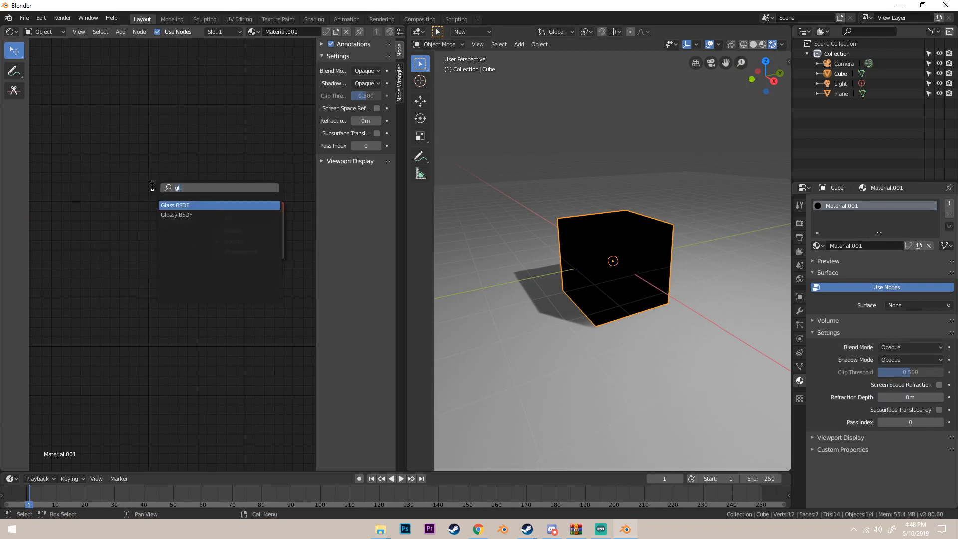
key("Return")
left_click(94, 218)
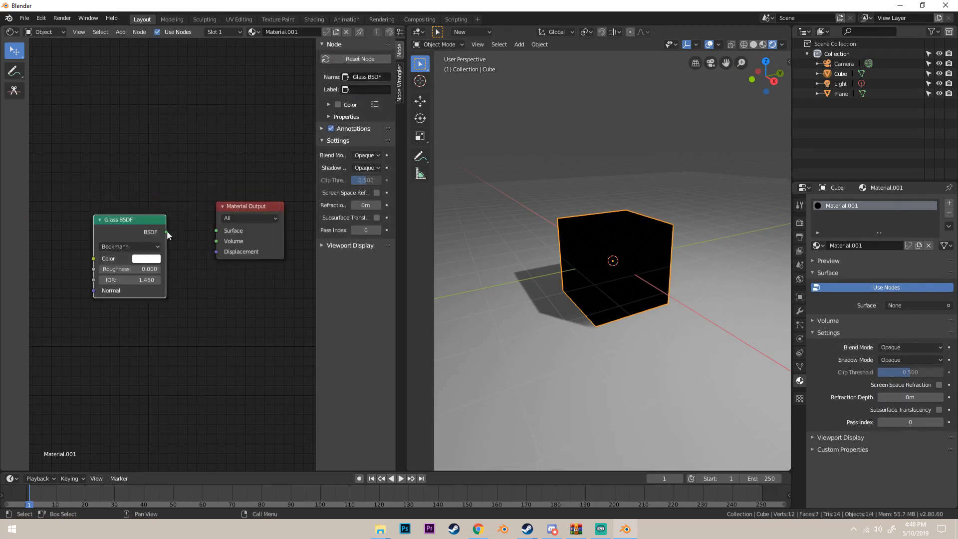
left_click_drag(216, 238, 217, 231)
middle_click_drag(499, 252, 607, 266)
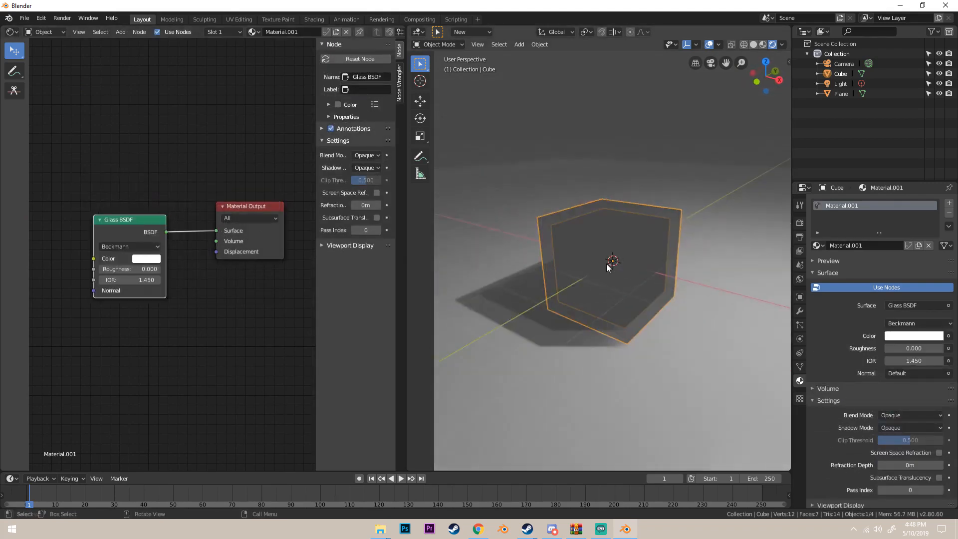
scroll(630, 267, "up", 5)
scroll(632, 268, "down", 4)
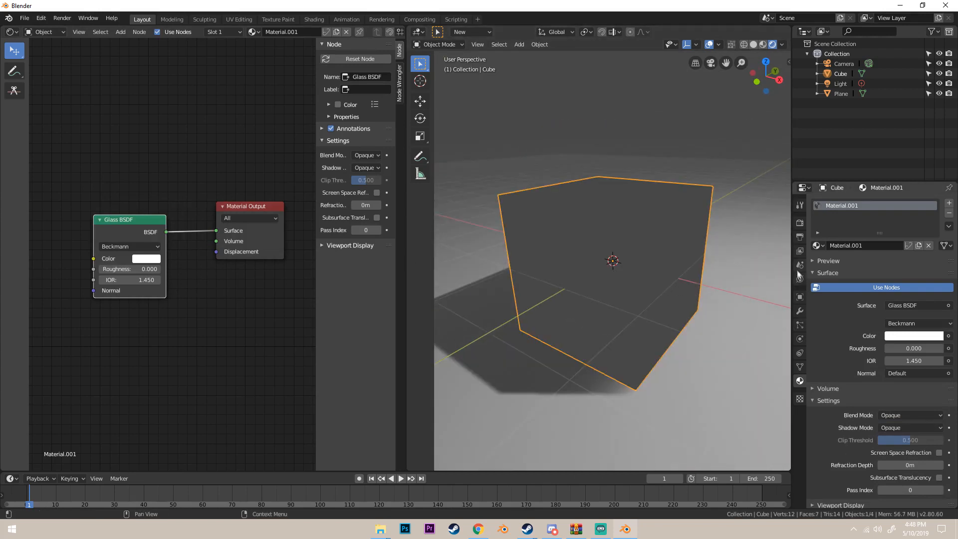
Enable Screen Space Reflections and Subsurface Scattering in the Eevee render settings.
left_click(800, 227)
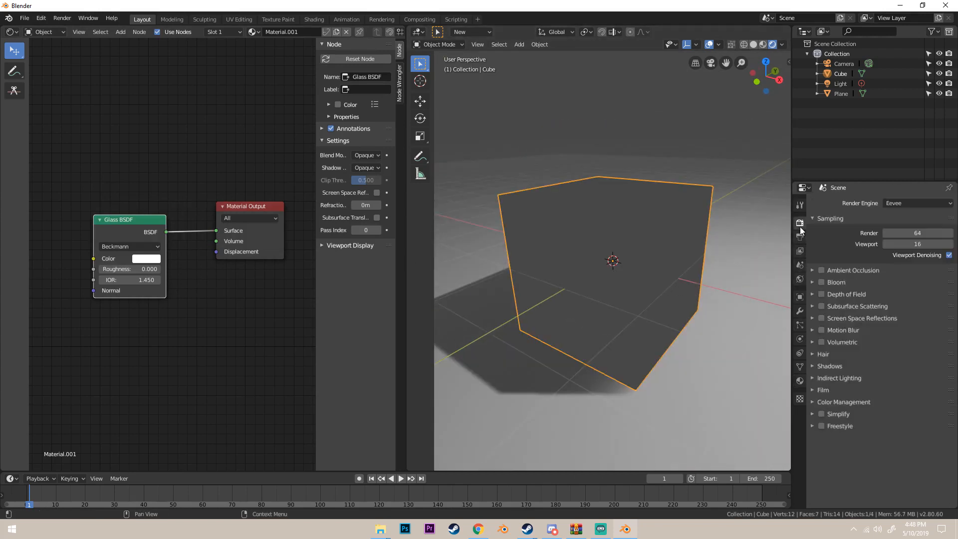
left_click(821, 318)
left_click(821, 306)
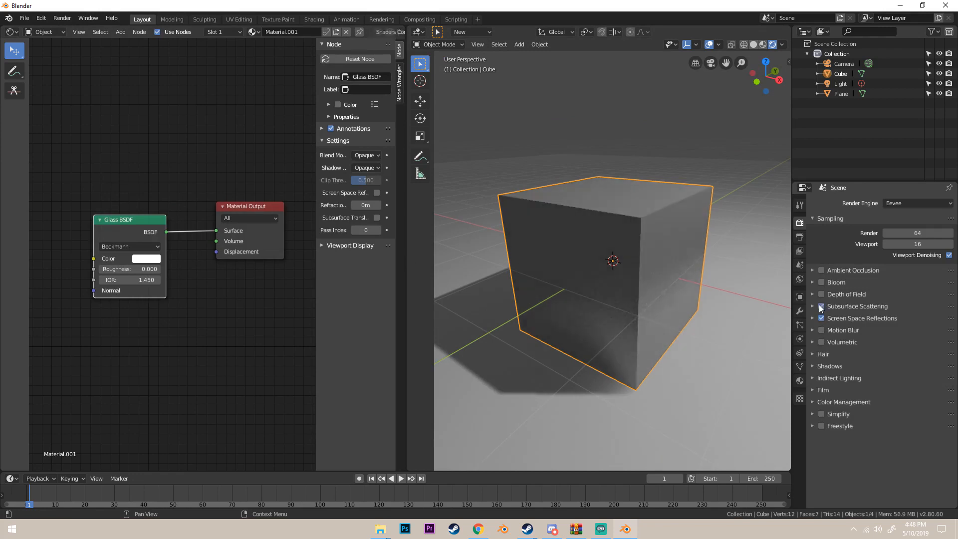
middle_click_drag(643, 247, 738, 324)
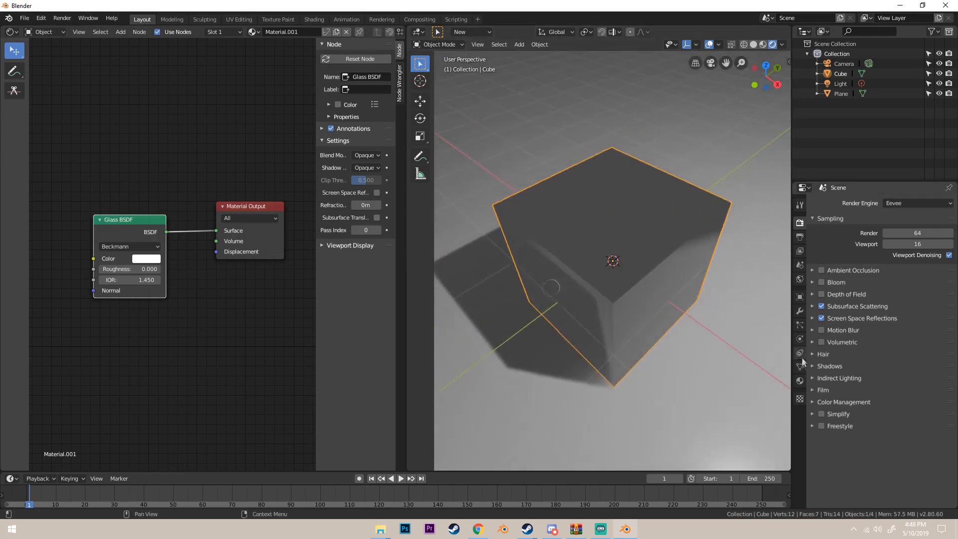
Enable Screen Space Refraction in the cube's material settings and check the effect on the glass.
left_click(800, 381)
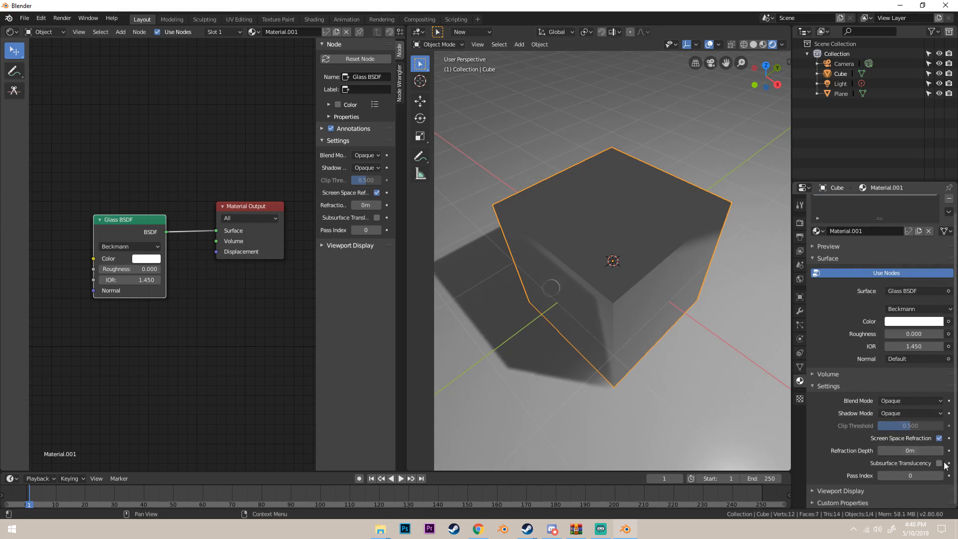
middle_click_drag(723, 399, 660, 321)
scroll(667, 302, "down", 3)
scroll(660, 322, "up", 4)
Switch the render engine to Cycles and check how the glass cube renders.
left_click(800, 223)
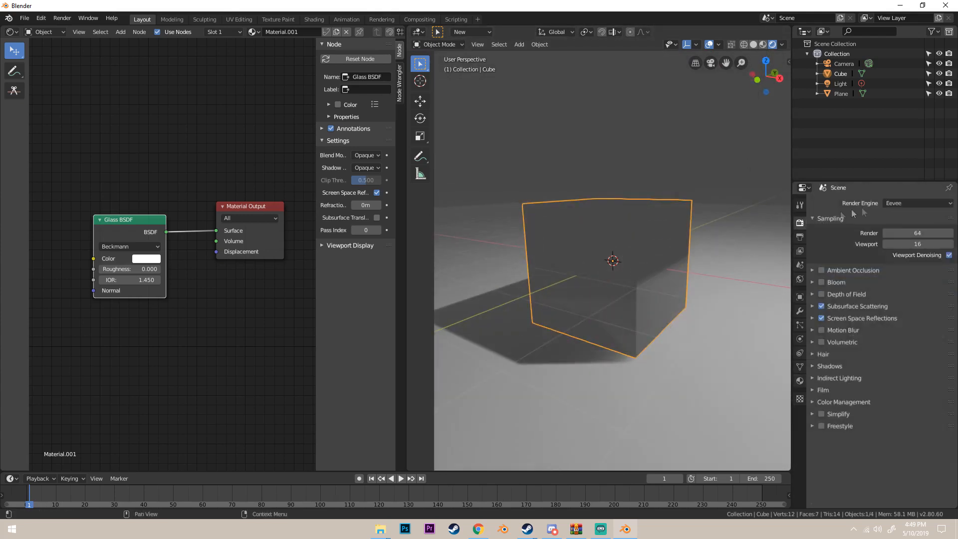
left_click(900, 202)
left_click(902, 239)
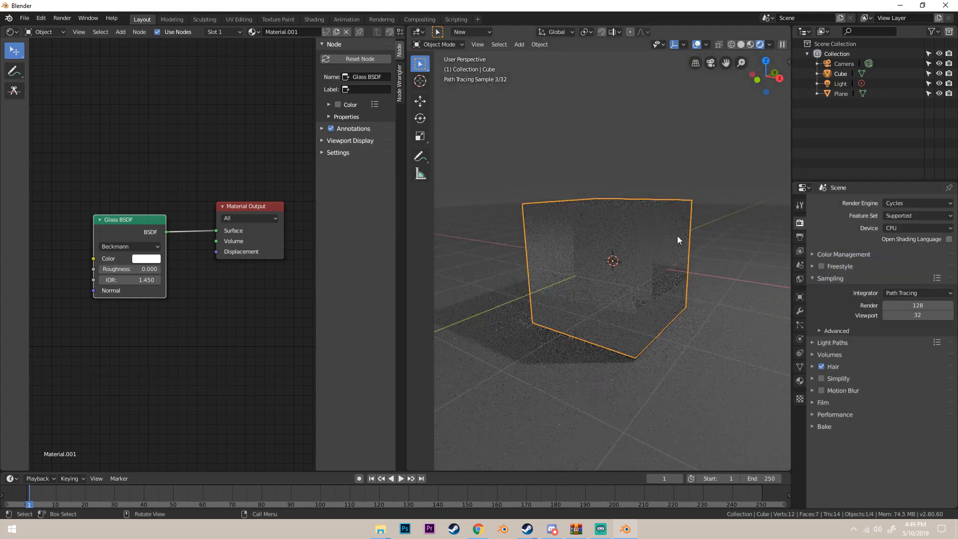
middle_click_drag(678, 236, 600, 283)
scroll(600, 283, "down", 5)
middle_click_drag(661, 273, 685, 305)
Give the floor plane a new material with a cyan Base Color and view the glass cube against it.
left_click(685, 300)
left_click(267, 32)
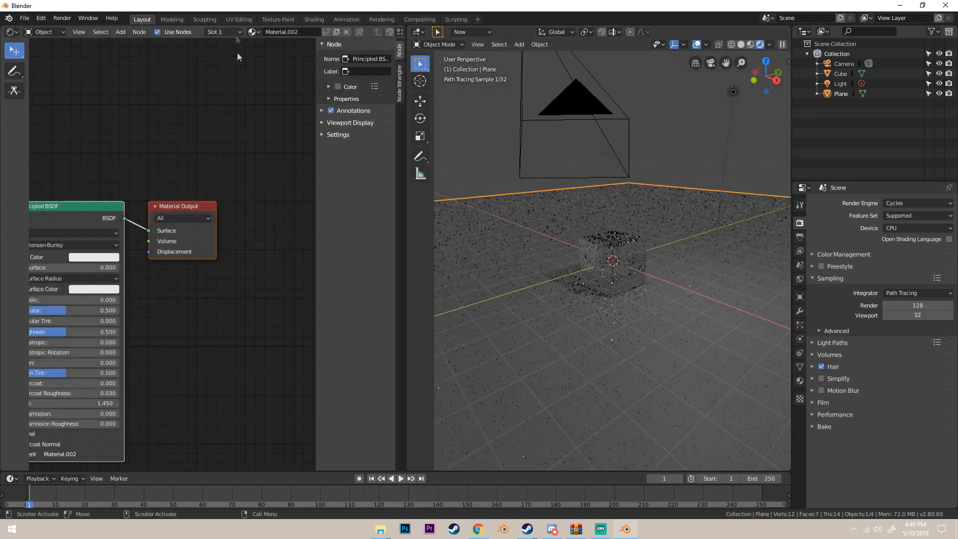
left_click(93, 257)
left_click(82, 150)
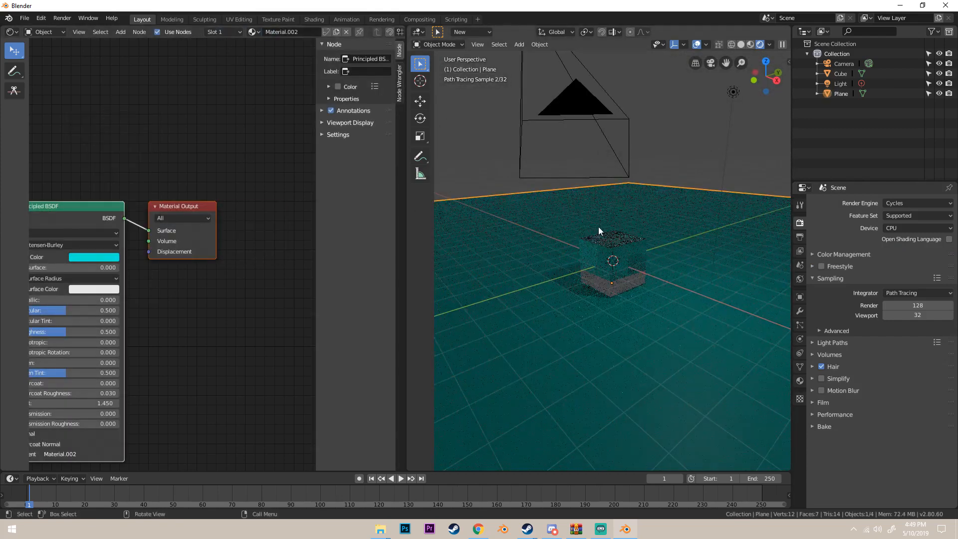
middle_click_drag(636, 236, 590, 251)
scroll(619, 281, "up", 7)
middle_click_drag(622, 282, 625, 257)
scroll(573, 293, "down", 5)
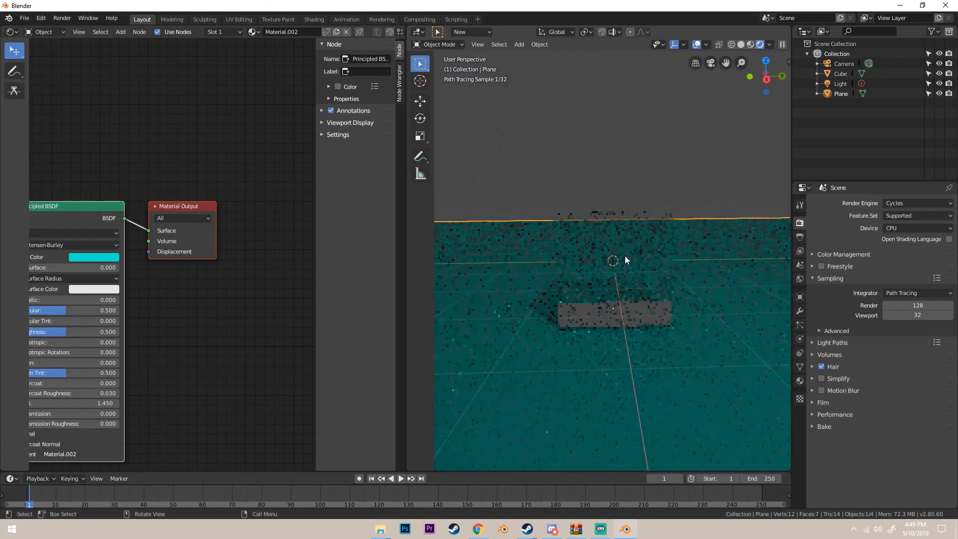
Remove the cube's current material and create a new one with Glass BSDF as its surface shader.
left_click(625, 255)
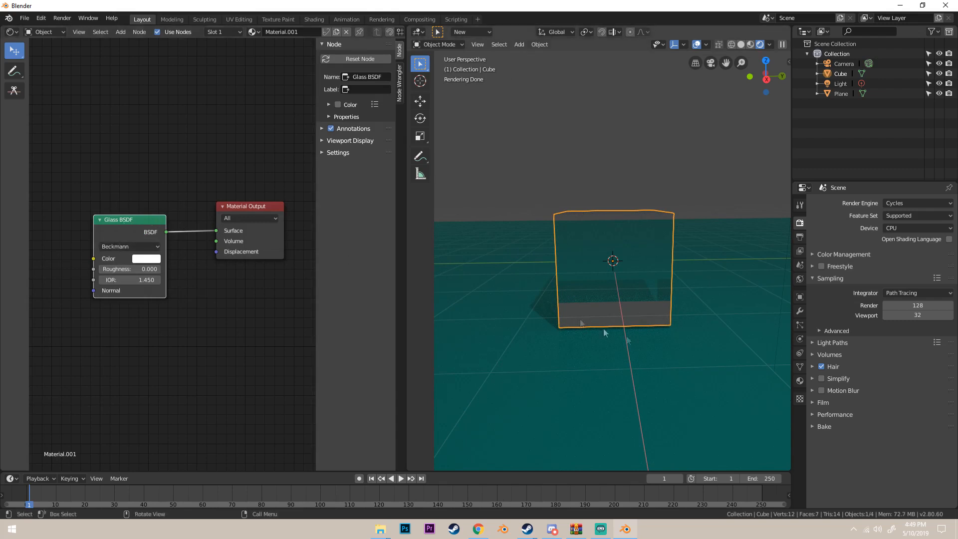
left_click(800, 381)
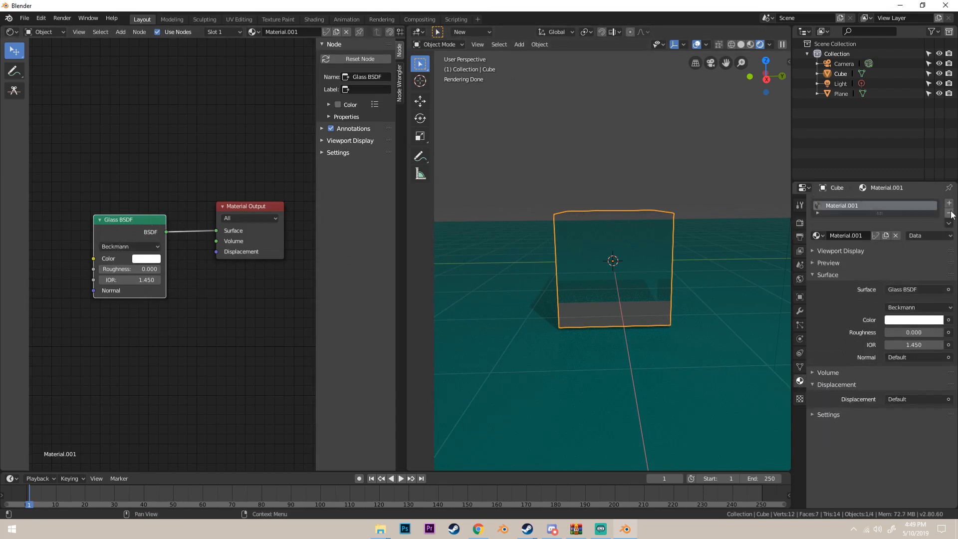
left_click(949, 214)
left_click(865, 235)
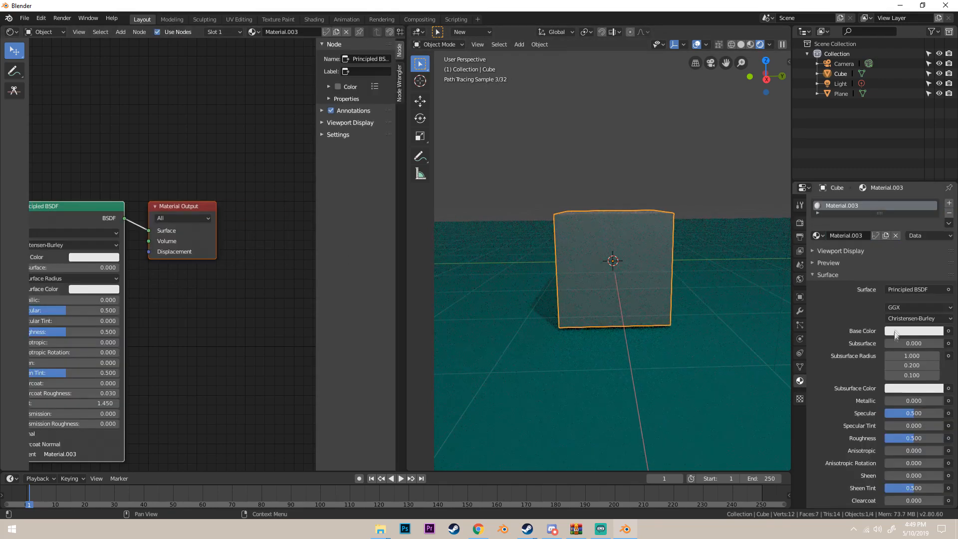
left_click(912, 289)
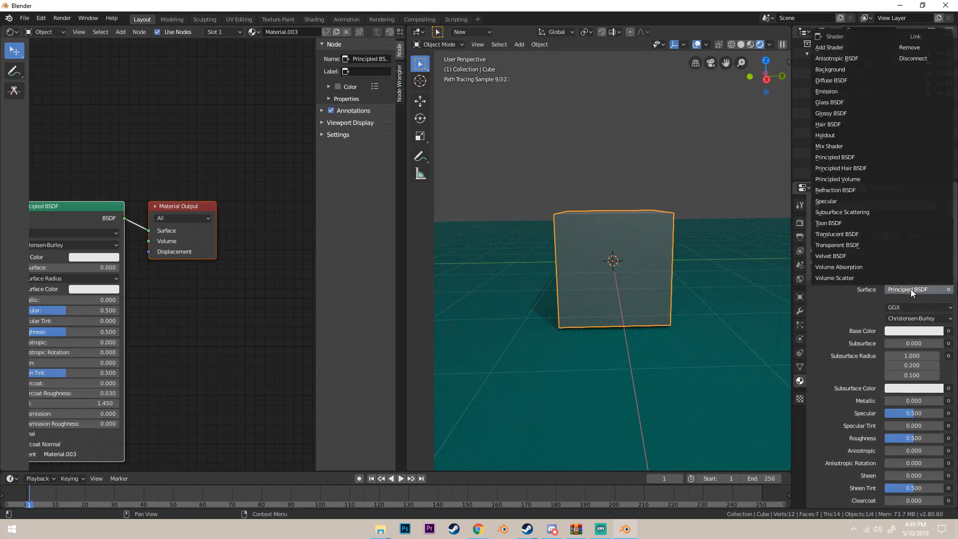
left_click(829, 102)
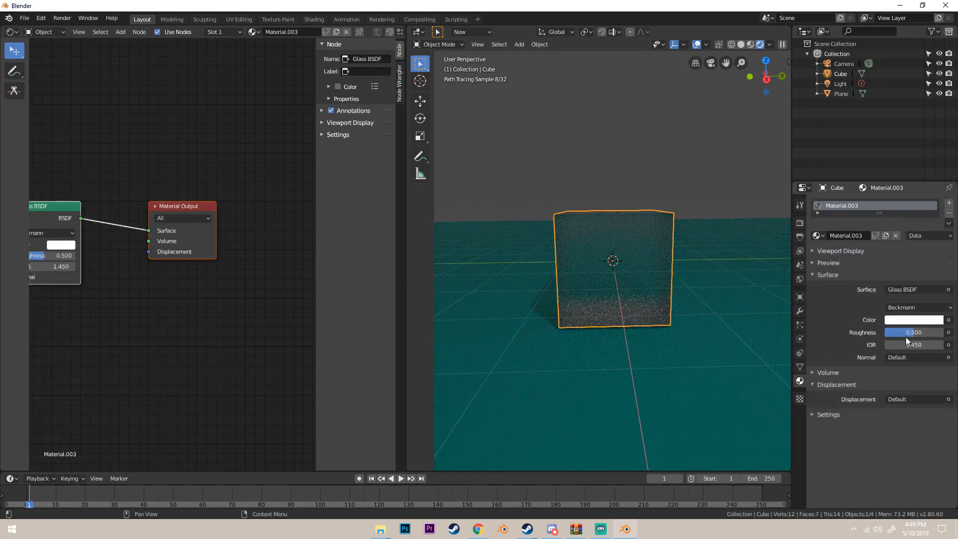
Set the cube's Glass BSDF roughness to 0.000 after checking the frosted look.
mouse_move(624, 275)
middle_mouse_down()
mouse_move(544, 267)
mouse_move(594, 301)
mouse_move(624, 296)
mouse_move(631, 280)
middle_mouse_up()
scroll(624, 296, "up", 3)
scroll(636, 277, "down", 4)
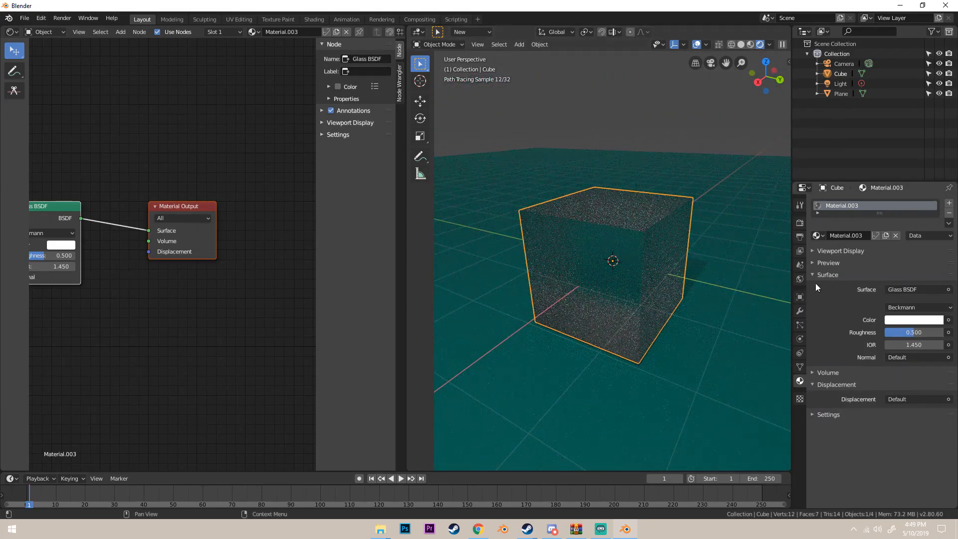
left_click_drag(921, 336, 888, 336)
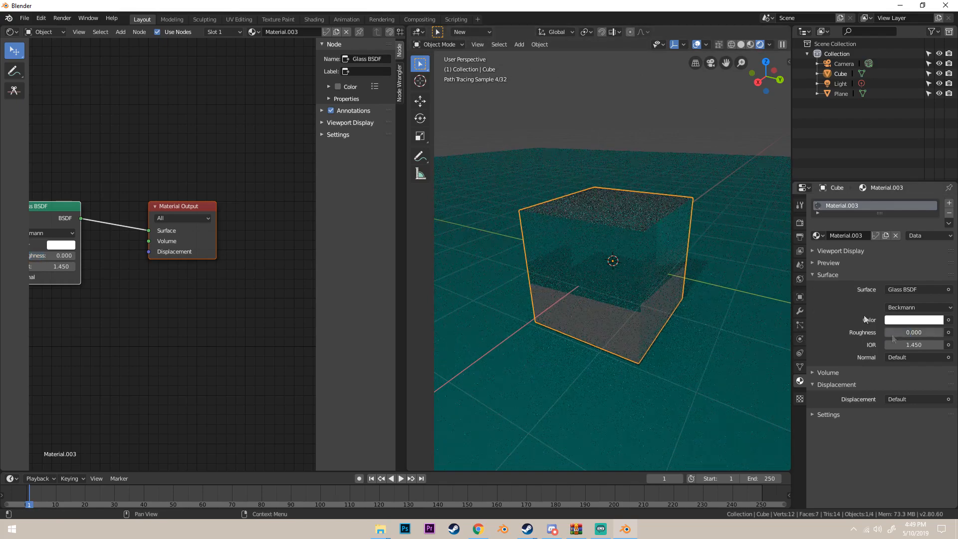
Examine the refraction in the clear glass cube from several angles and distances.
scroll(755, 284, "up", 6)
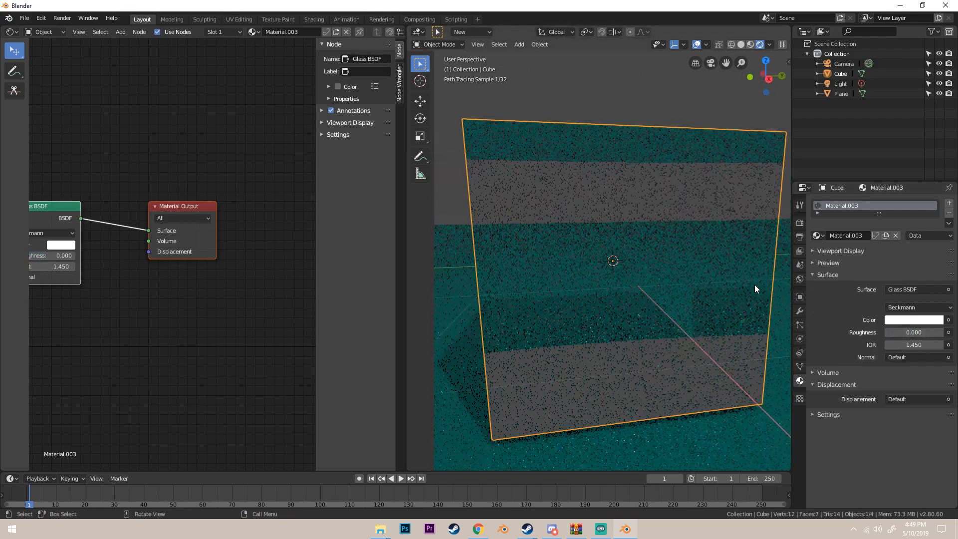
scroll(757, 274, "down", 5)
middle_click_drag(757, 271, 777, 286)
scroll(768, 294, "up", 3)
scroll(777, 285, "down", 5)
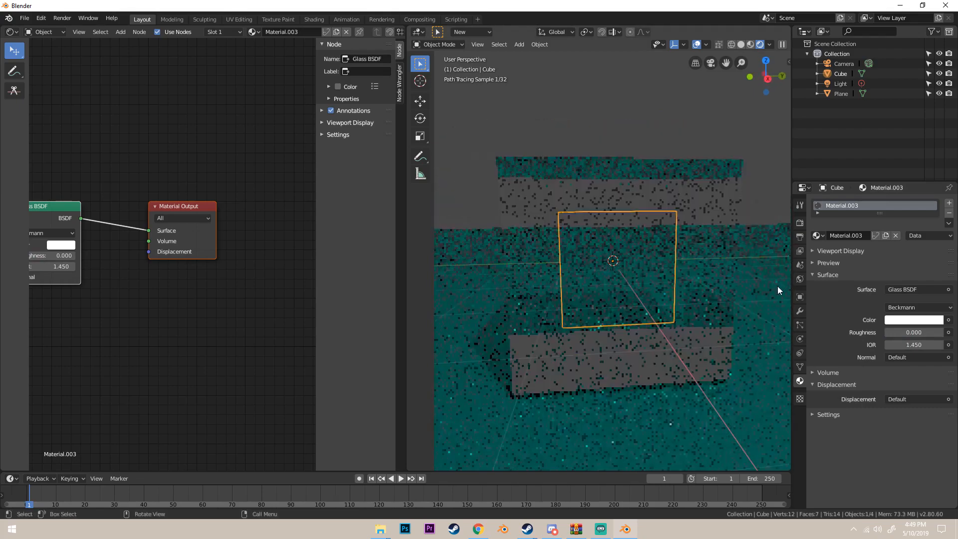
scroll(778, 279, "up", 4)
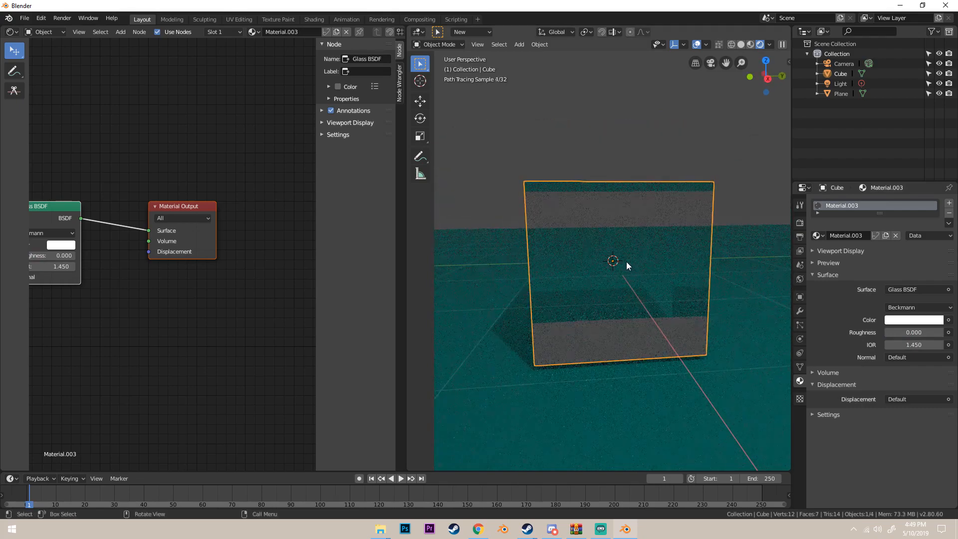
scroll(630, 257, "down", 5)
middle_click_drag(634, 253, 609, 269)
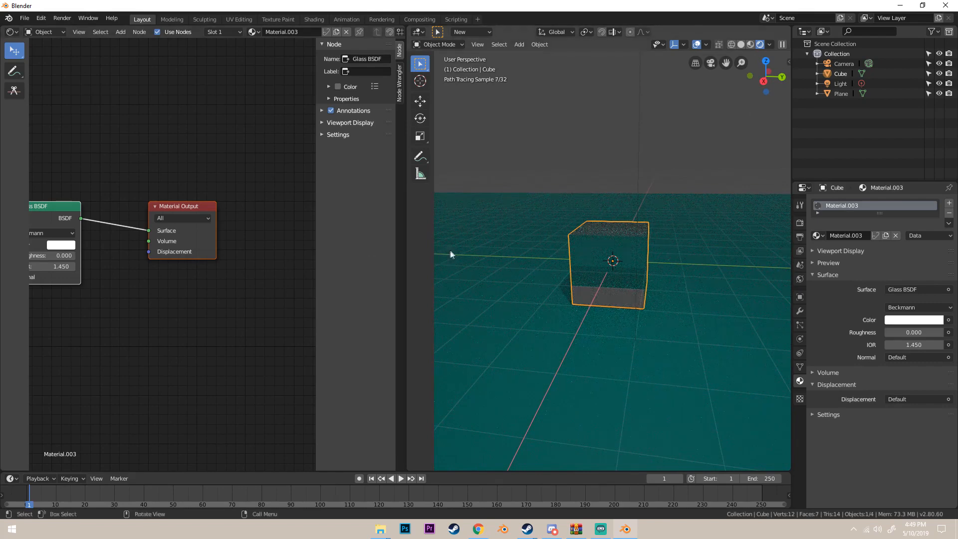
Replace the cube's Glass BSDF with an Emission node connected to the Material Output's Surface input.
left_click(67, 207)
key("x")
middle_click_drag(73, 209, 119, 221)
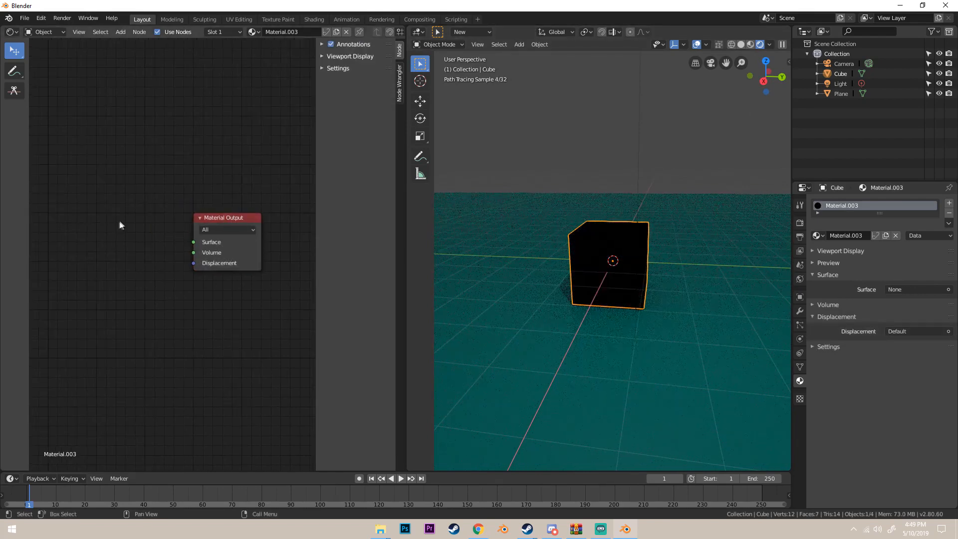
key("shift+a")
left_click(121, 220)
type("emi")
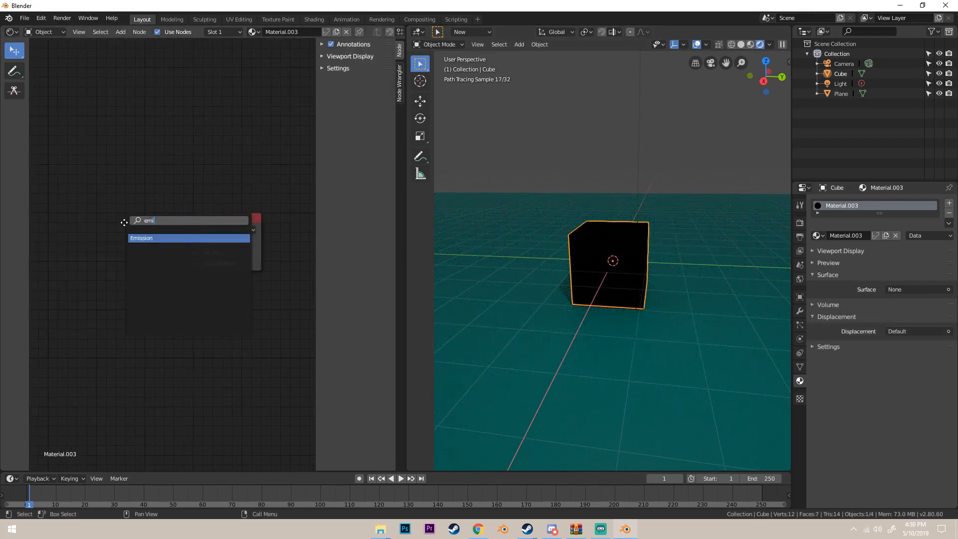
key("Return")
left_click(103, 232)
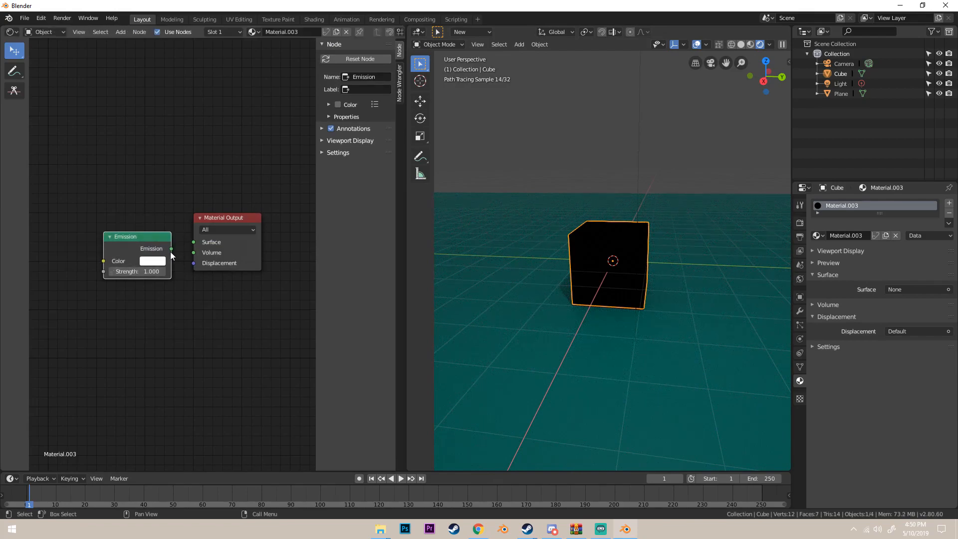
left_click_drag(190, 244, 193, 242)
Hide the viewport overlays to get a clean view of the glowing cube.
middle_click_drag(649, 209, 685, 144)
left_click(697, 44)
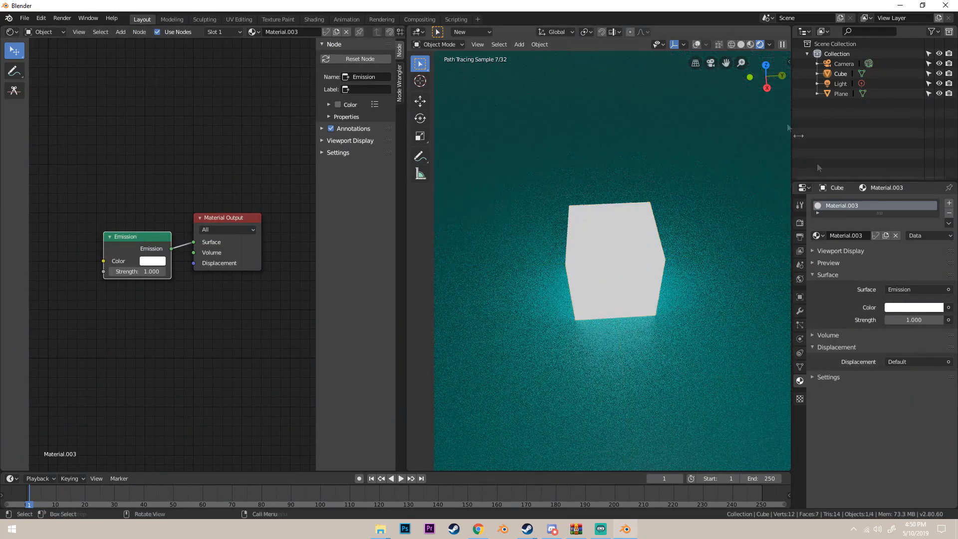
left_click(800, 222)
Change the floor plane's Base Color to a nearly black grey.
left_click(714, 258)
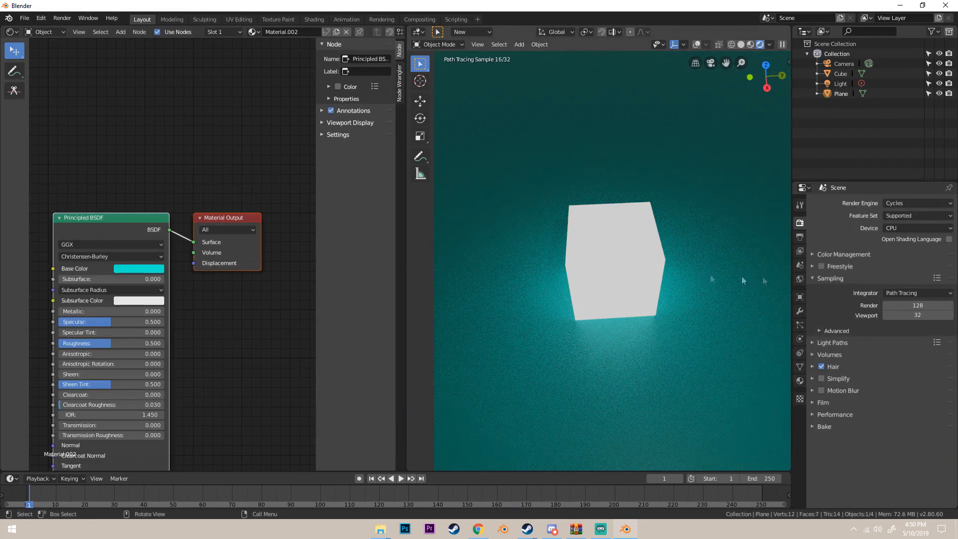
left_click(138, 268)
left_click(154, 160)
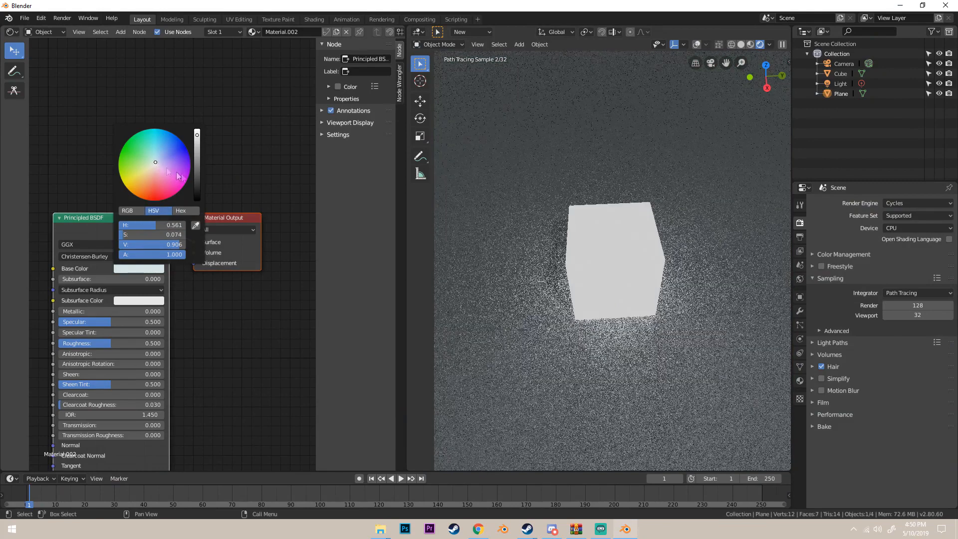
left_click_drag(197, 187, 196, 183)
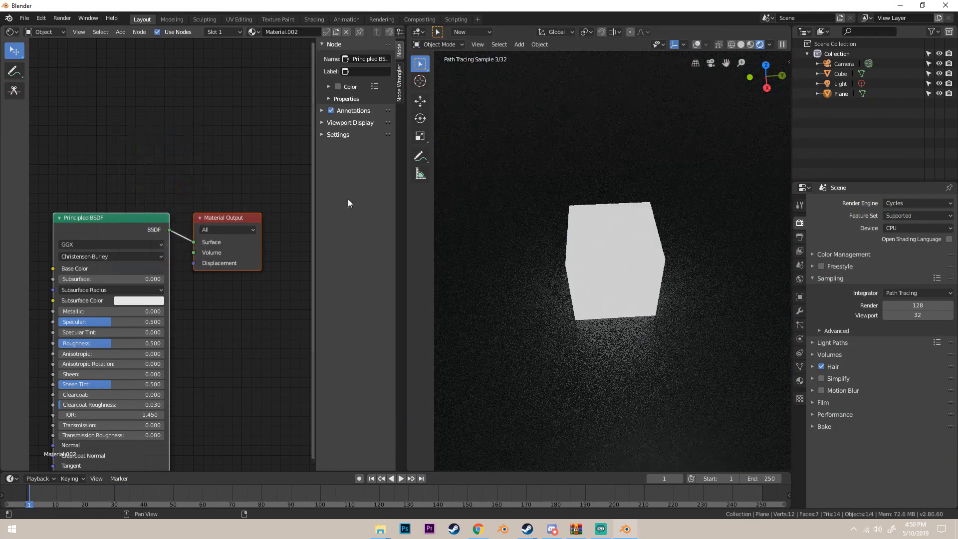
Set the world background color to black and view the cube lighting the floor.
left_click(799, 279)
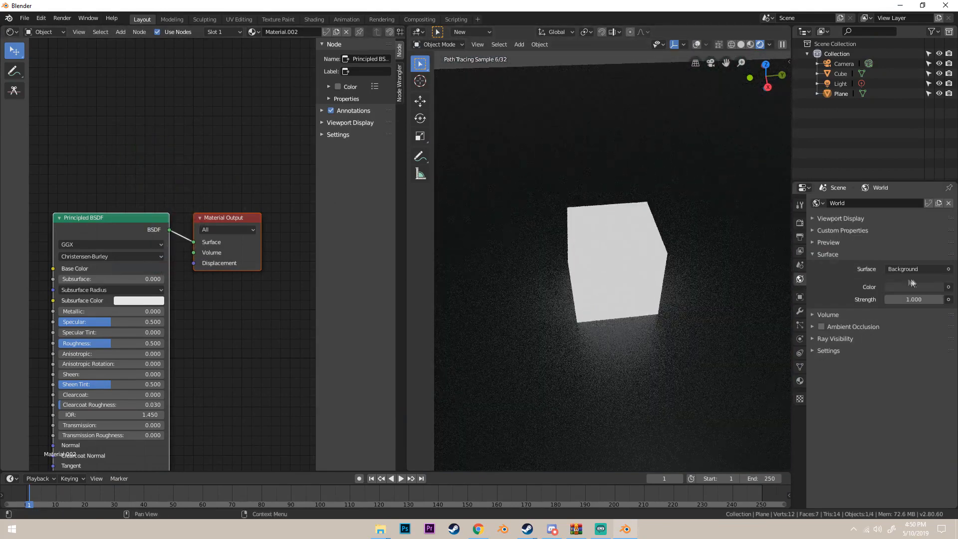
left_click(913, 287)
left_click_drag(936, 203, 935, 221)
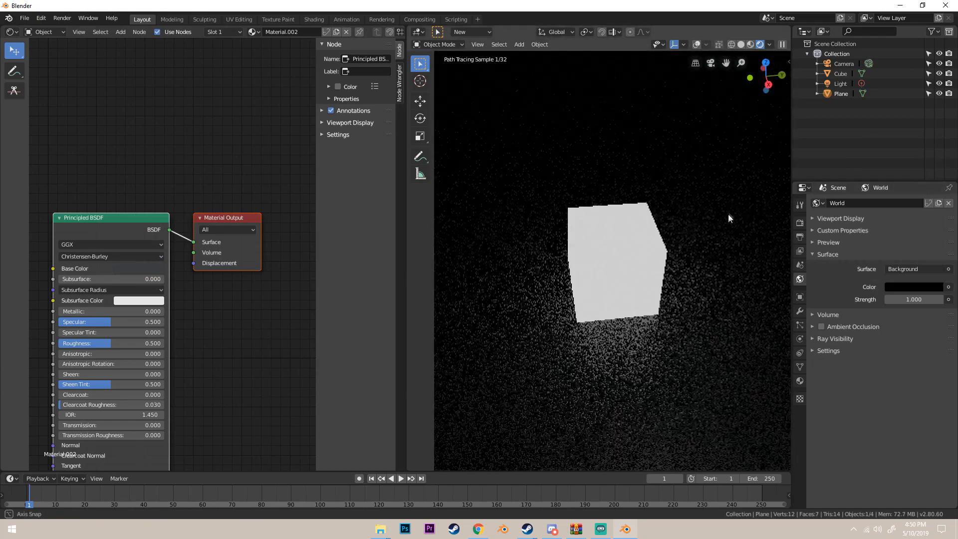
middle_click_drag(647, 258, 655, 235)
Select the cube and set its Emission strength to 109.
left_click(631, 255)
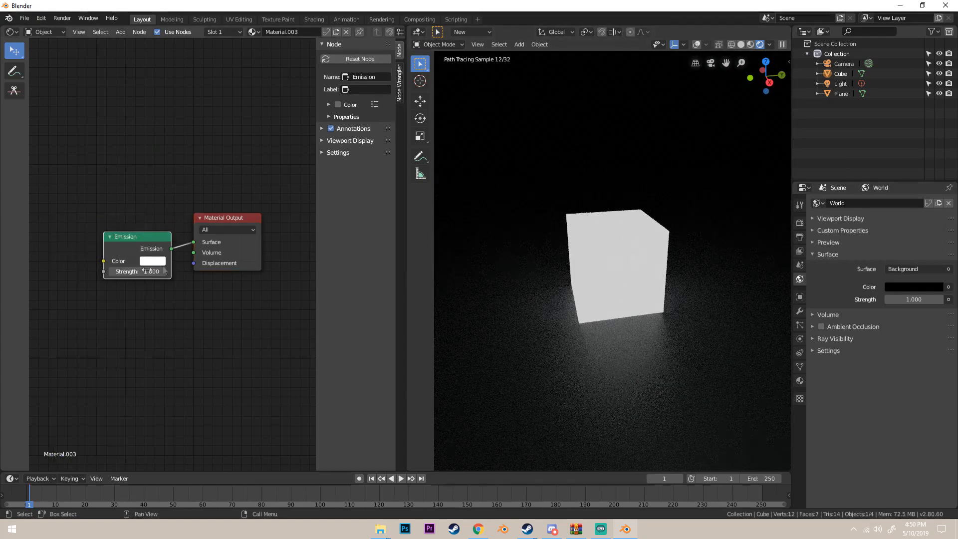
left_click(124, 272)
type("109")
key("Return")
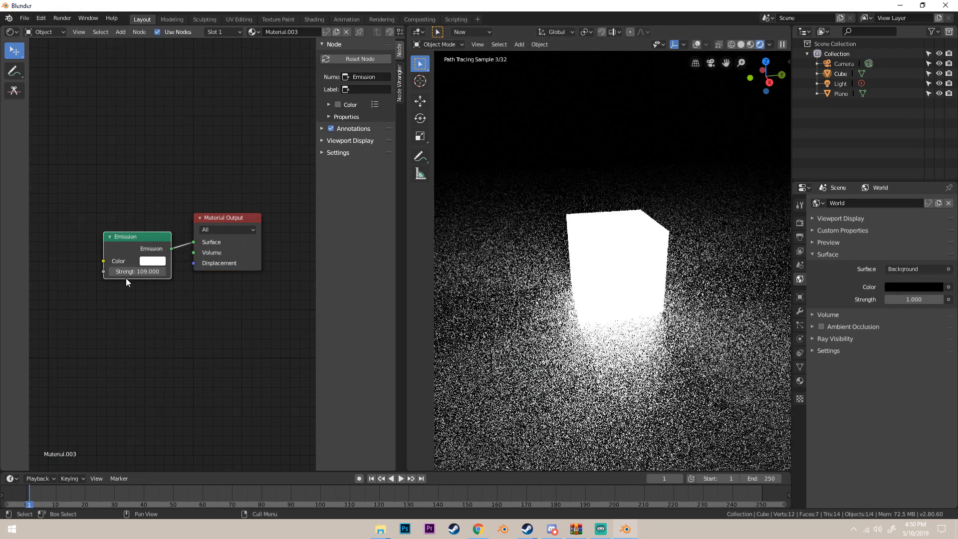
Set the cube's Emission strength back to 1.
left_click(132, 271)
type("1")
key("Return")
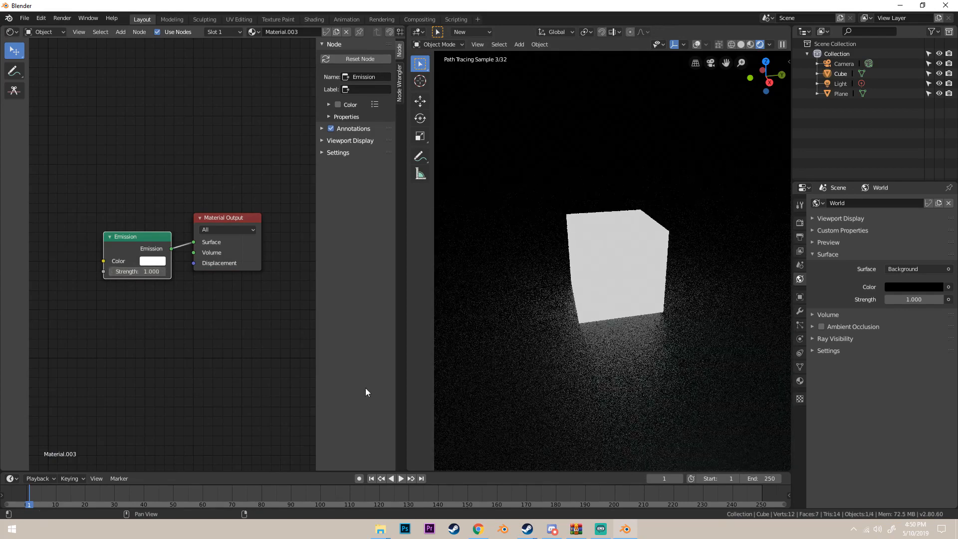
Tint the cube's Emission color a very pale pink and inspect the glow up close.
left_click(152, 262)
mouse_move(182, 158)
left_mouse_down()
mouse_move(220, 151)
mouse_move(173, 94)
mouse_move(167, 160)
mouse_move(240, 144)
mouse_move(185, 199)
mouse_move(260, 98)
mouse_move(341, 163)
mouse_move(256, 121)
mouse_move(181, 160)
left_mouse_up()
middle_click_drag(623, 269, 681, 271)
scroll(681, 271, "up", 3)
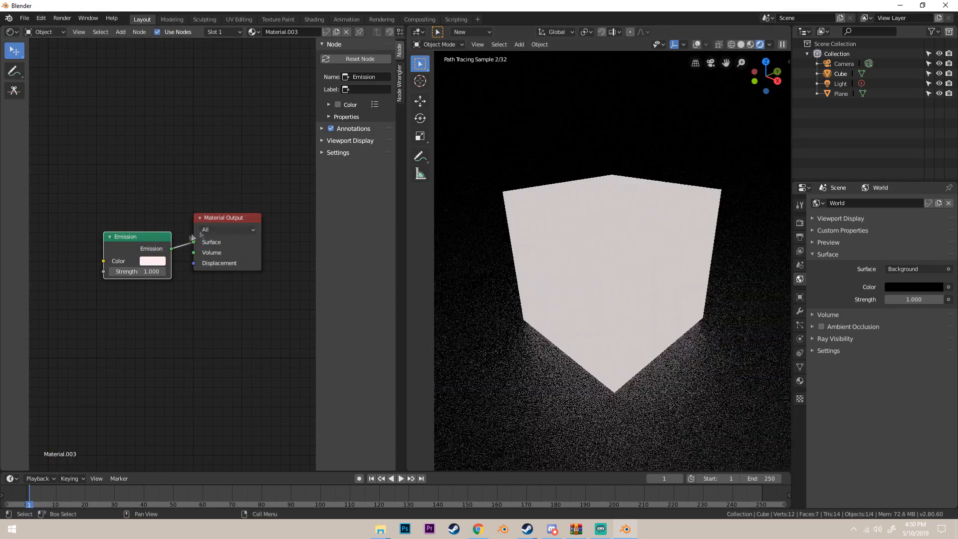
Add the Node Wrangler image texture setup to the Emission node and delete its Texture Coordinate node.
key("ctrl+t")
key("Home")
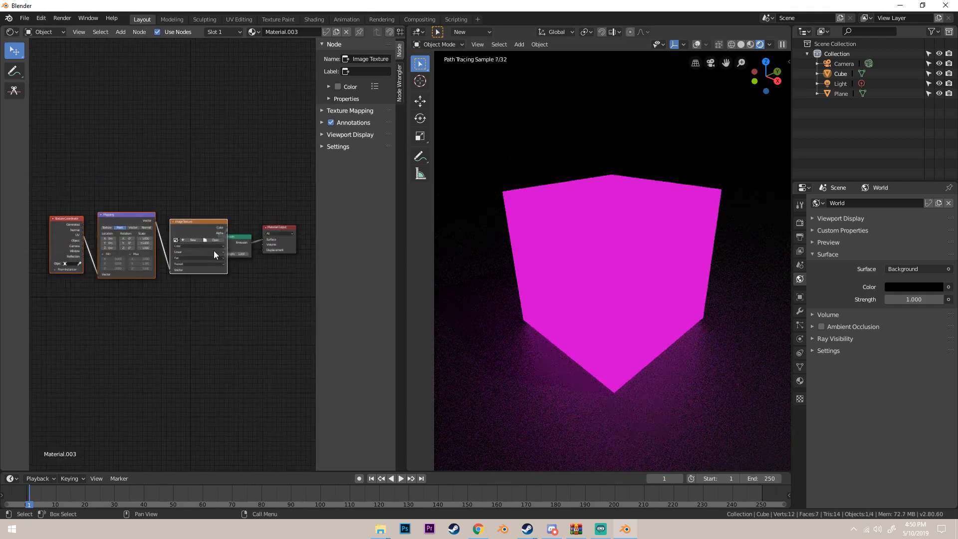
left_click(64, 220)
key("Delete")
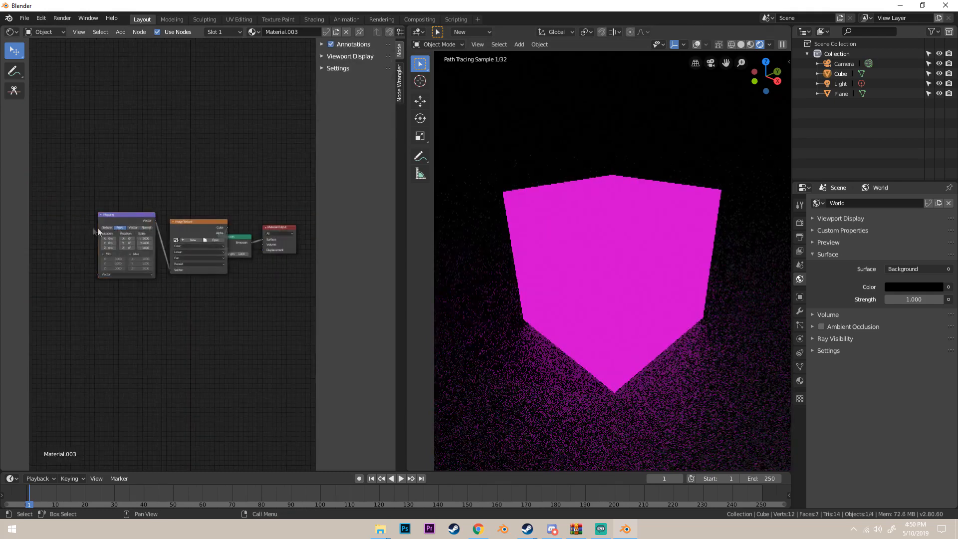
Delete the Mapping, Image Texture and Emission nodes from the cube's material.
left_click(118, 220)
key("Delete")
key("Delete")
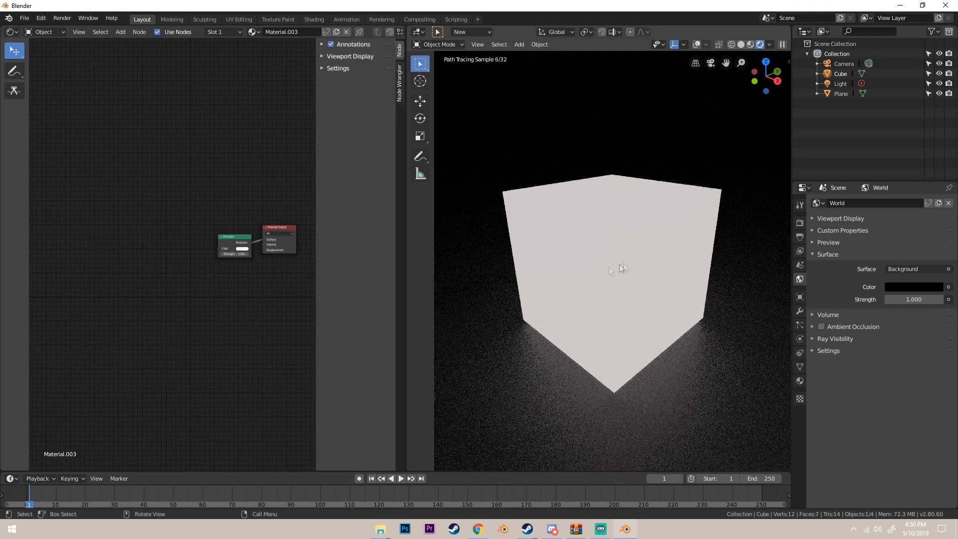
scroll(265, 232, "up", 4)
middle_click_drag(266, 232, 238, 274)
scroll(102, 199, "up", 5)
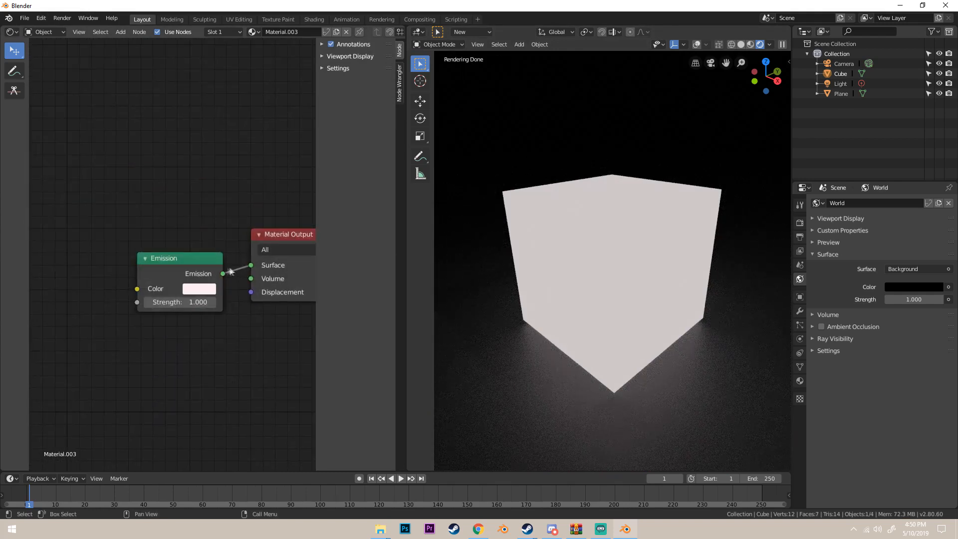
left_click(190, 262)
key("Delete")
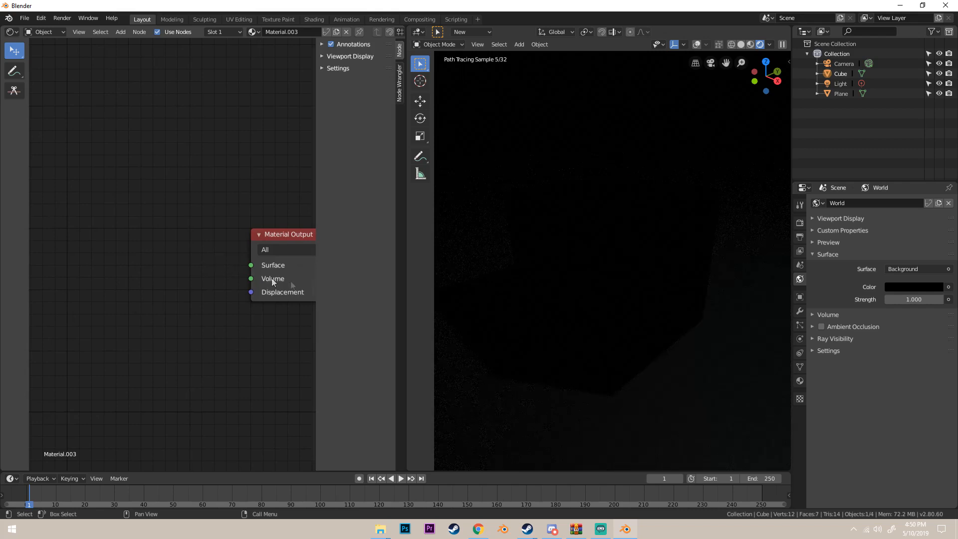
Add a Transparent BSDF node to the cube's material and connect it to the Material Output's Surface input.
key("shift+a")
mouse_move(615, 297)
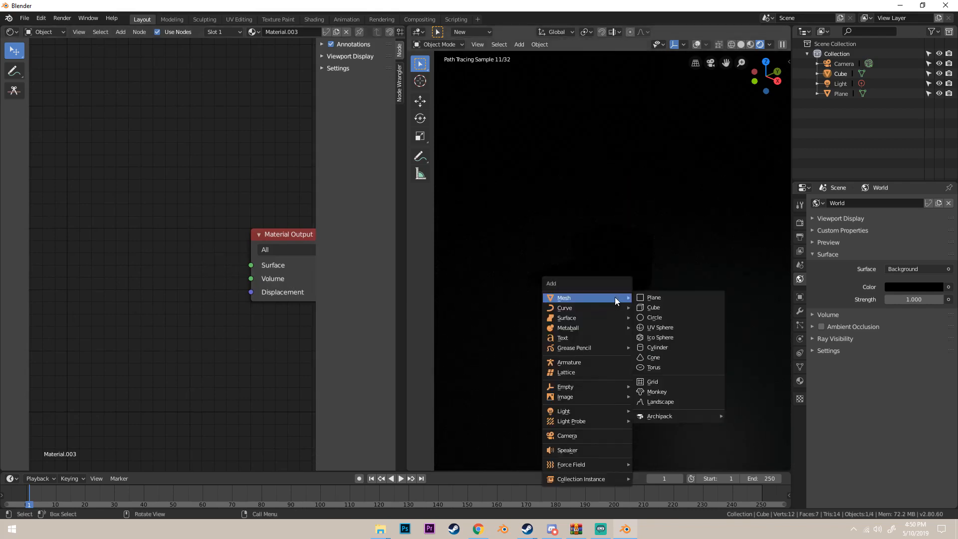
key("shift+a")
left_click(193, 231)
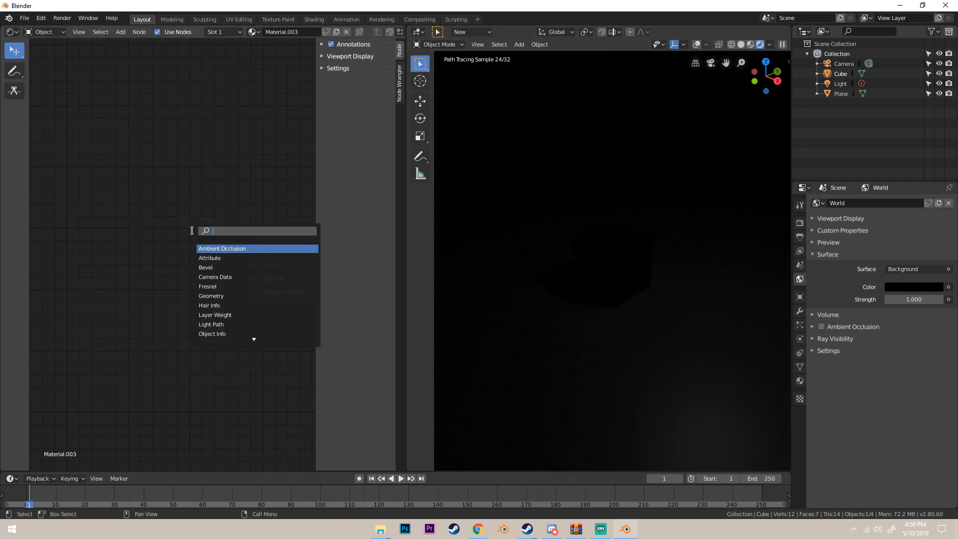
key("Escape")
key("shift+a")
mouse_move(175, 267)
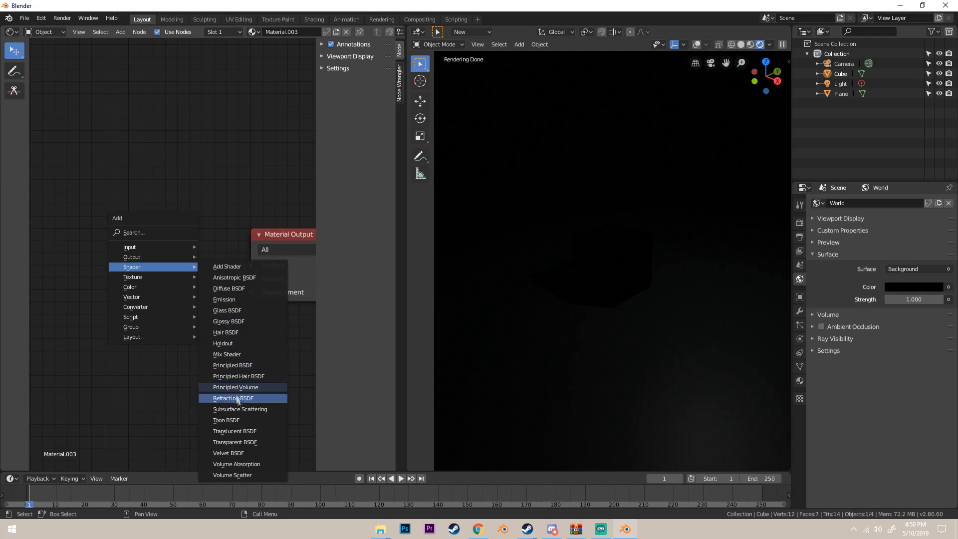
left_click(259, 443)
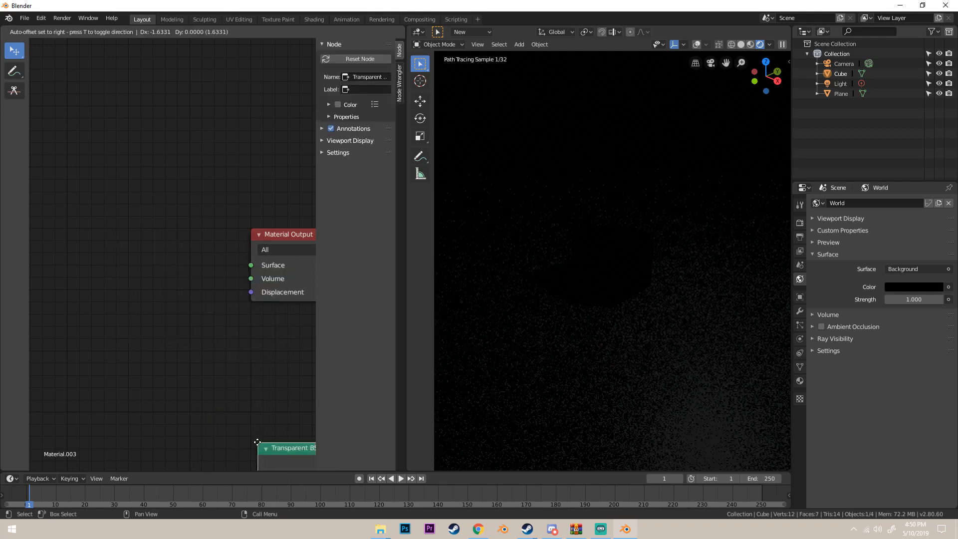
left_click(114, 272)
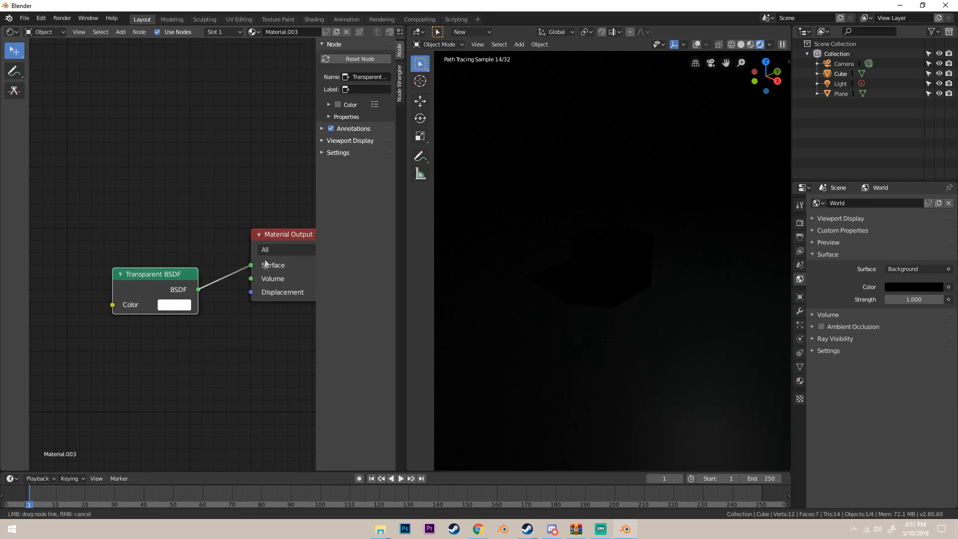
left_click_drag(261, 264, 256, 262)
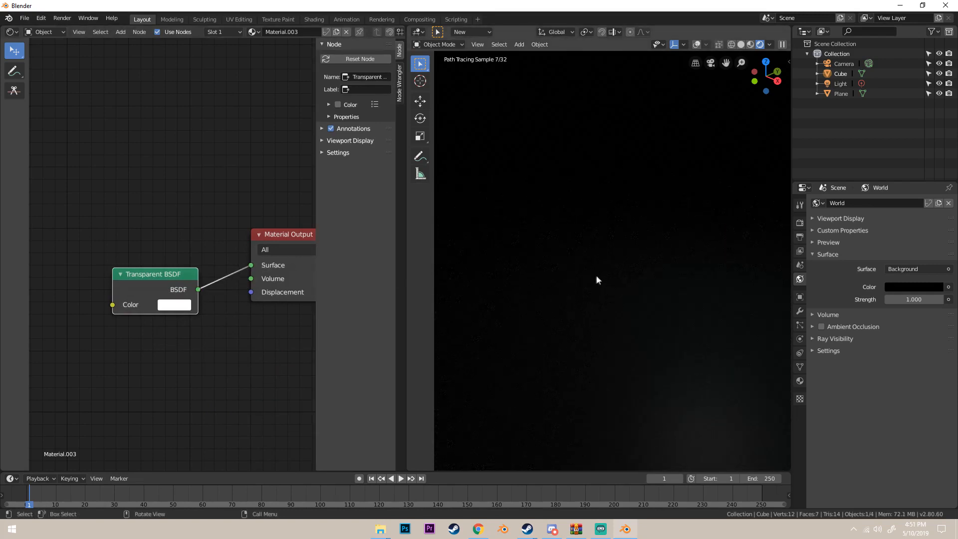
Reselect Cycles as the render engine and delete the Transparent BSDF node from the cube's material.
left_click(799, 223)
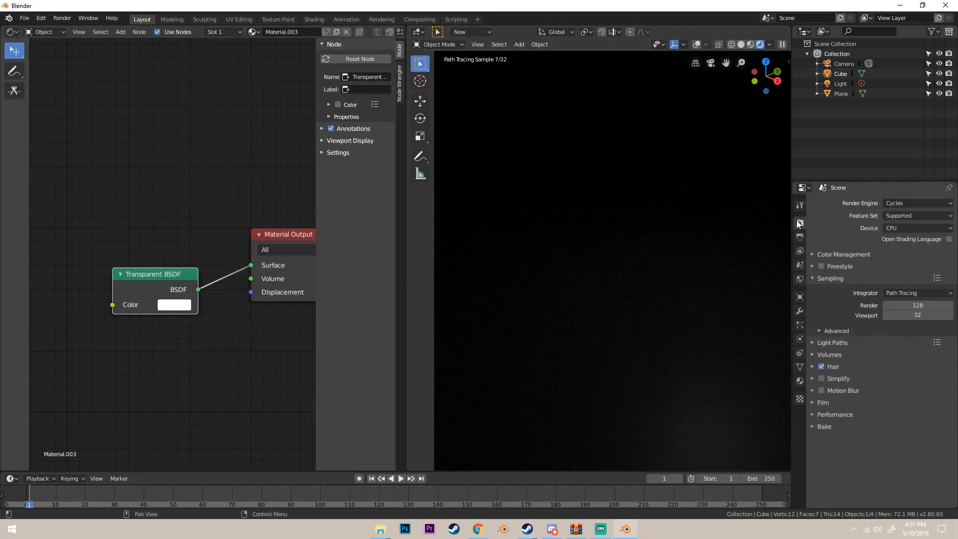
left_click(919, 203)
left_click(900, 236)
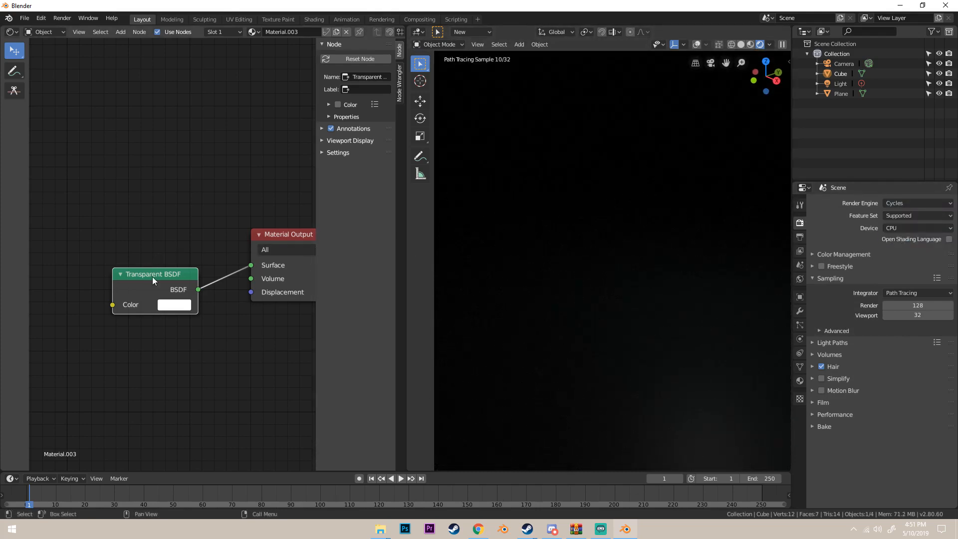
key("x")
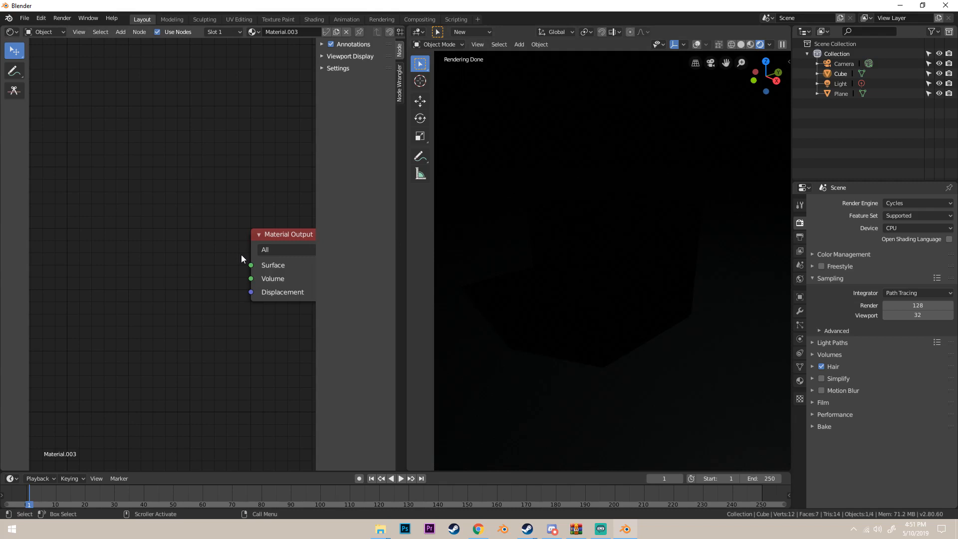
Switch the render engine to Eevee.
key("shift+a")
mouse_move(192, 254)
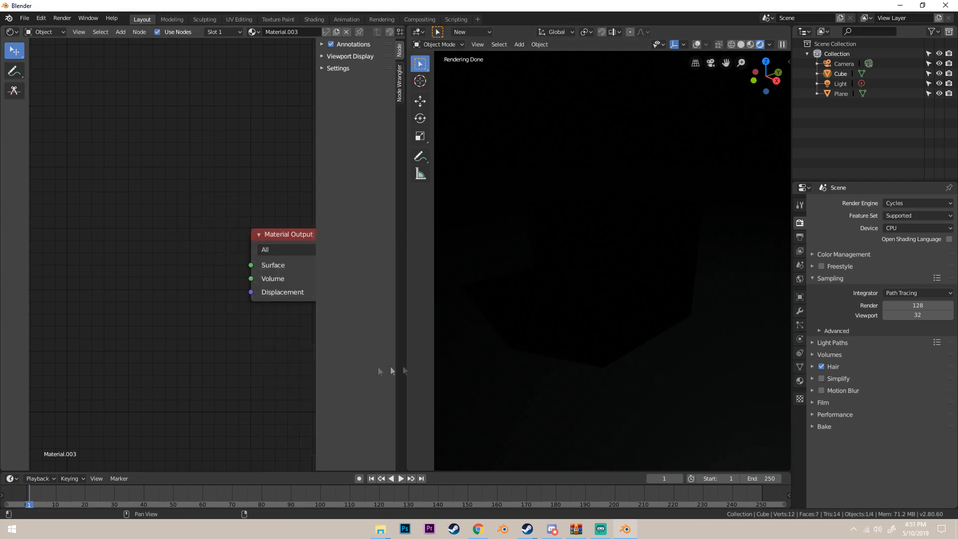
scroll(507, 374, "down", 4)
left_click(903, 204)
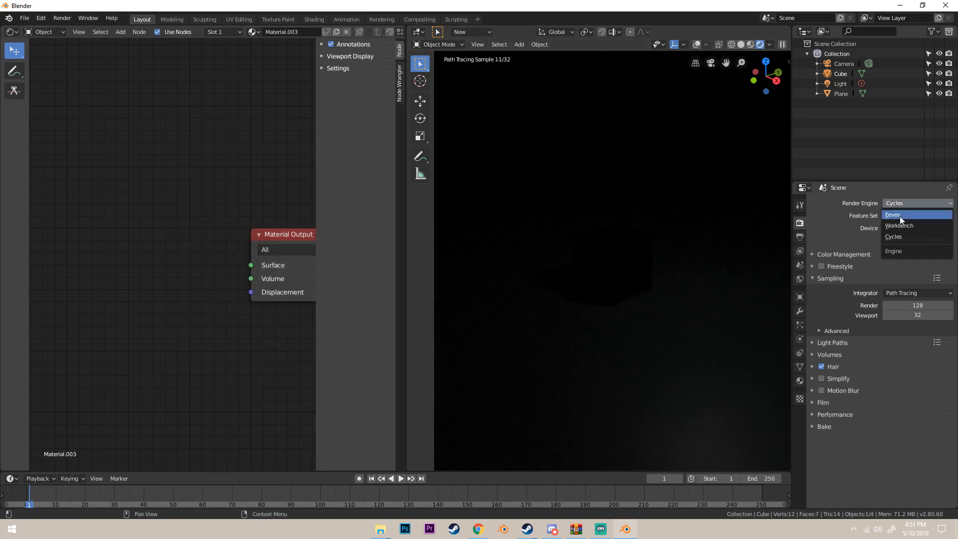
left_click(900, 217)
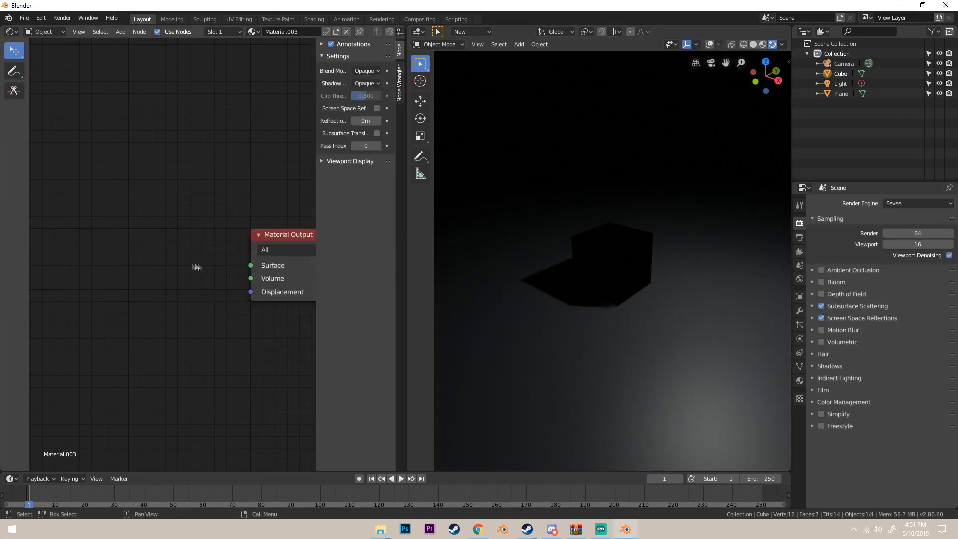
Add a Diffuse BSDF node to the cube's material and connect it to the Material Output's Surface input.
key("shift+a")
left_click(166, 228)
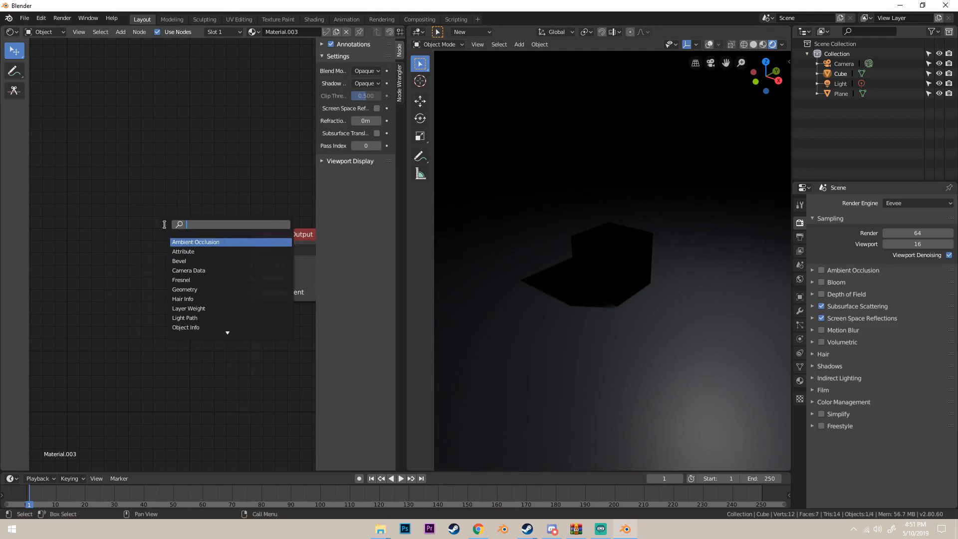
type("diffuse")
key("Return")
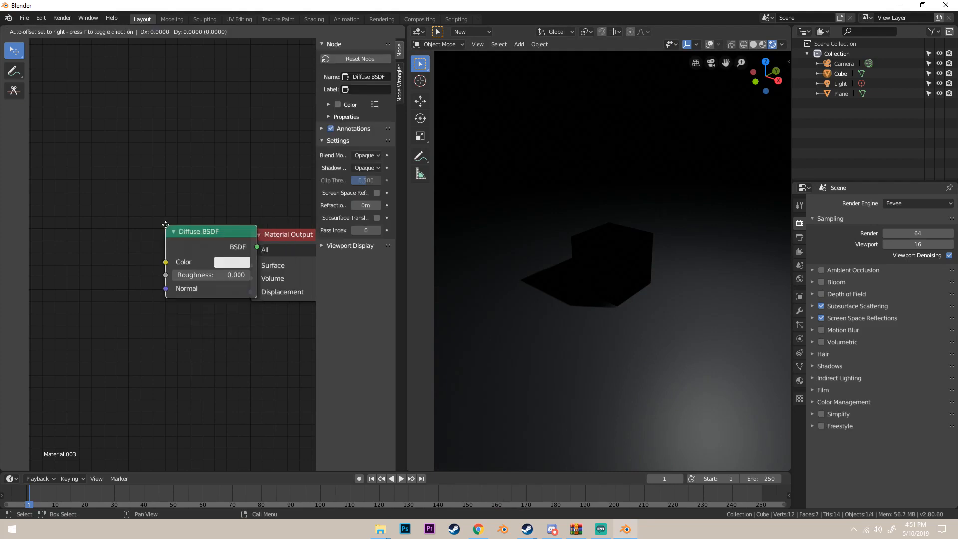
left_click(220, 269)
left_click_drag(215, 258, 251, 265)
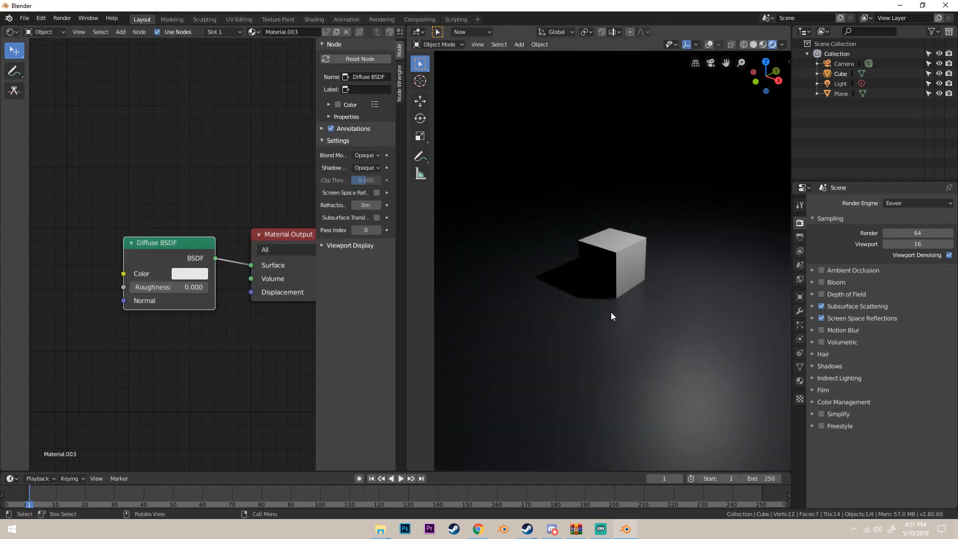
key("shift+a")
mouse_move(611, 306)
left_click(654, 305)
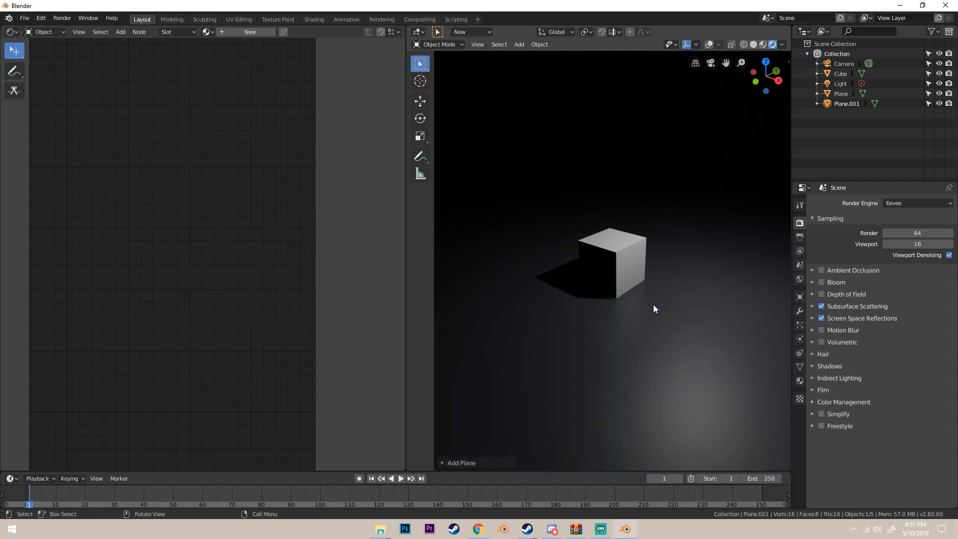
key("Delete")
Show the viewport overlays, add a second cube and scale it up until it encloses the whole scene.
left_click(709, 44)
key("shift+a")
mouse_move(625, 207)
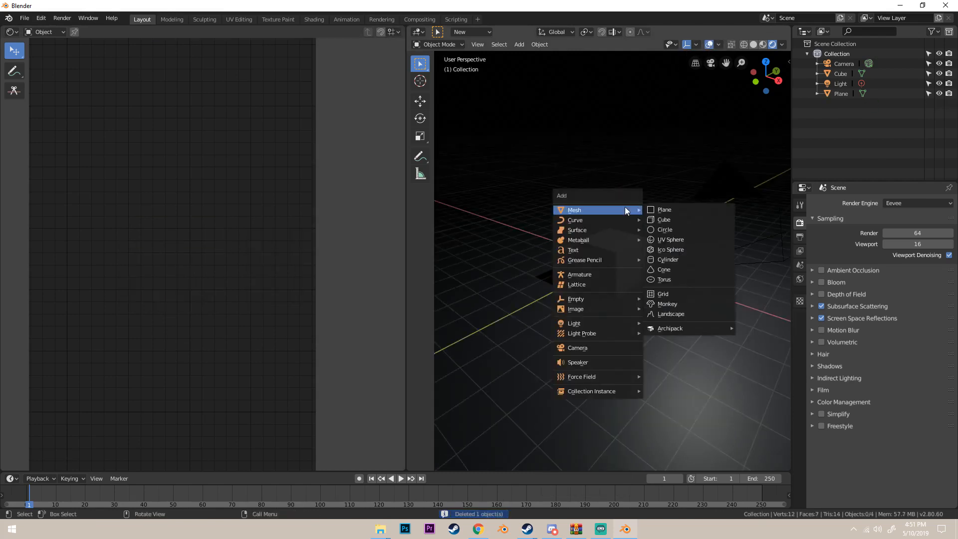
left_click(671, 219)
key("s")
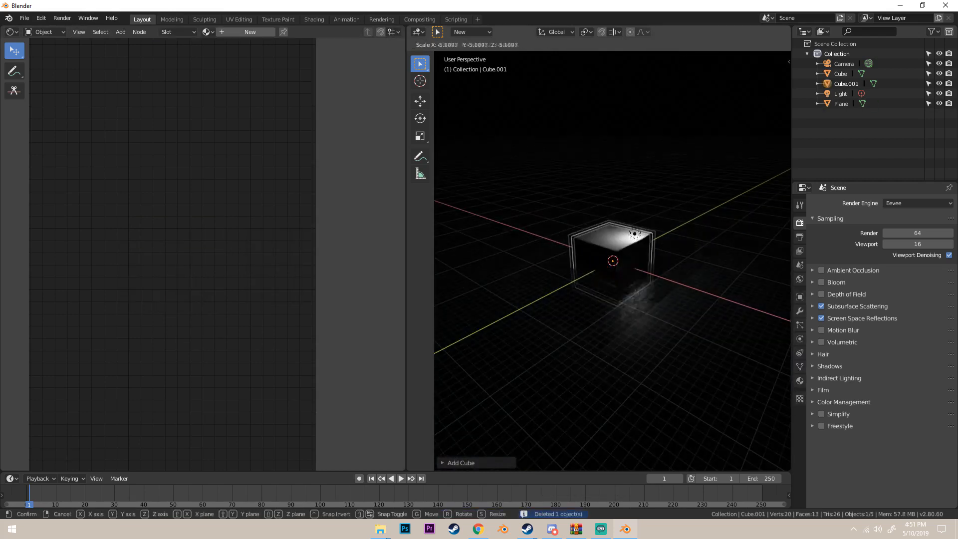
left_click(589, 265)
key("s")
left_click(726, 272)
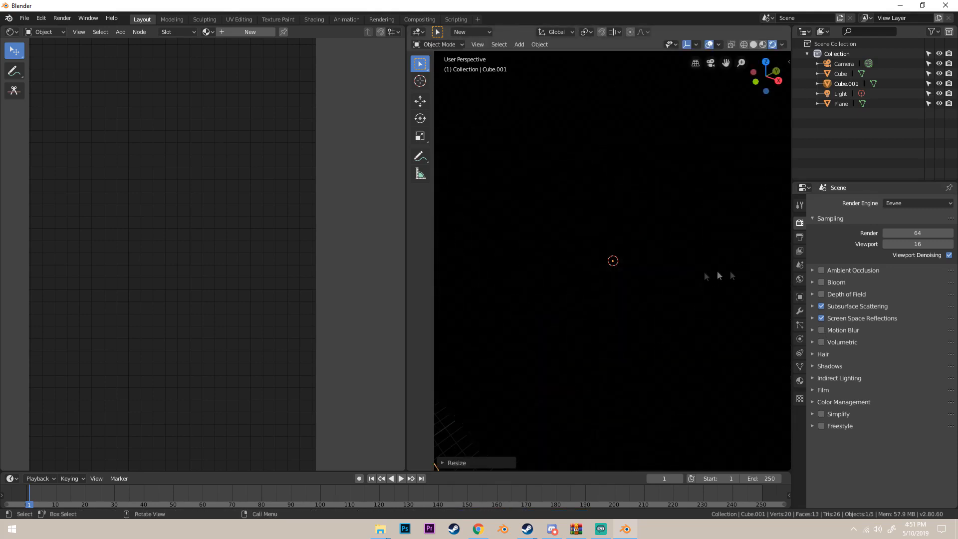
scroll(694, 267, "up", 5)
middle_click_drag(684, 261, 691, 238)
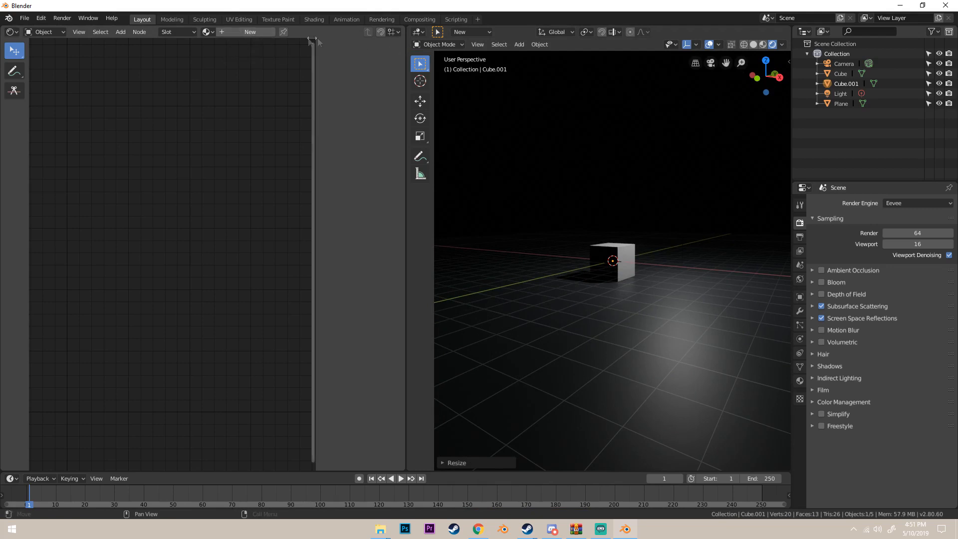
Give the enclosing cube a new material and replace its Principled BSDF with a Volume Scatter node.
left_click(240, 31)
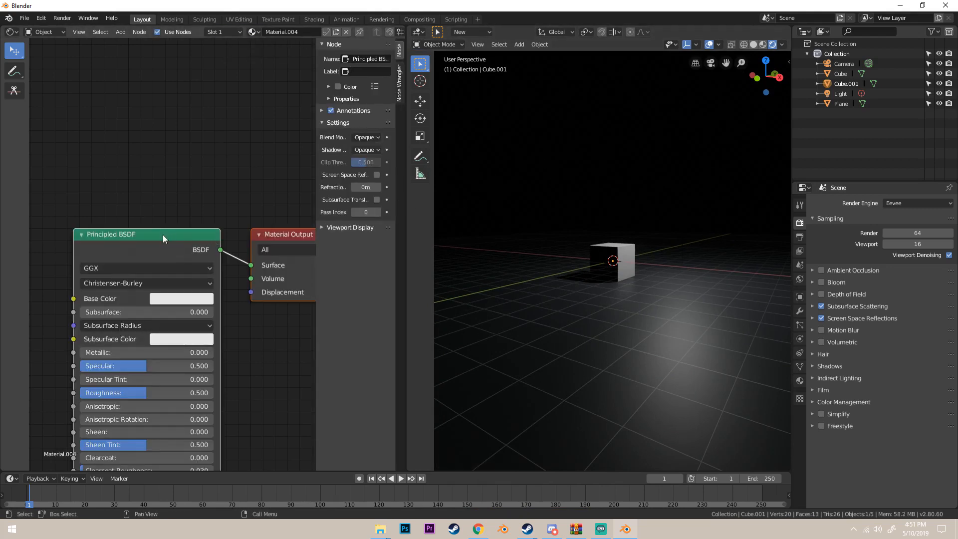
left_click(162, 234)
key("x")
key("shift+a")
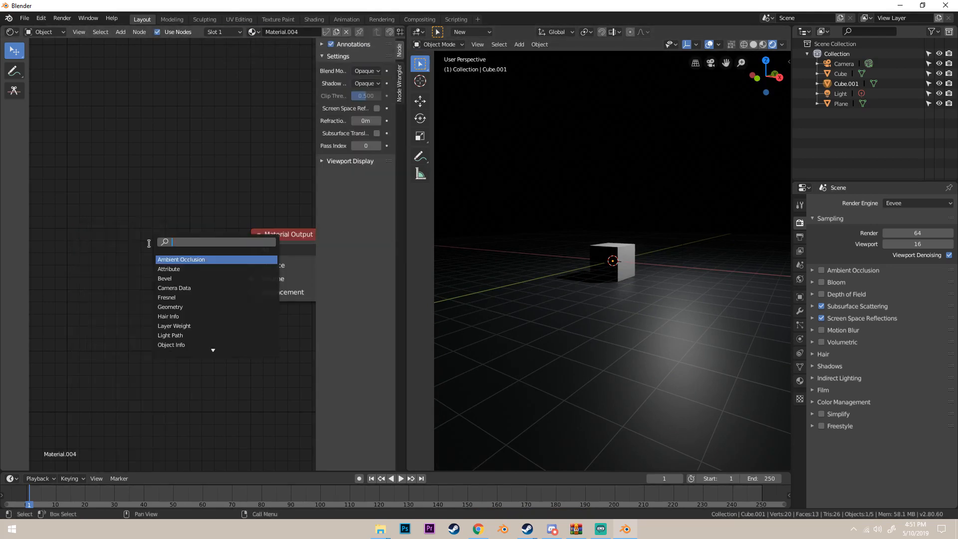
type("vol")
key("Down")
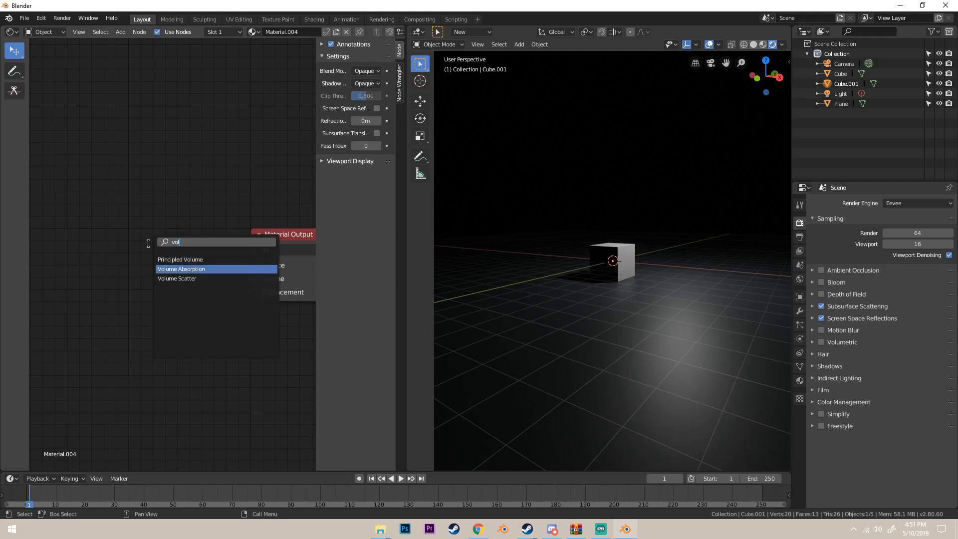
key("Down")
key("Return")
left_click(143, 250)
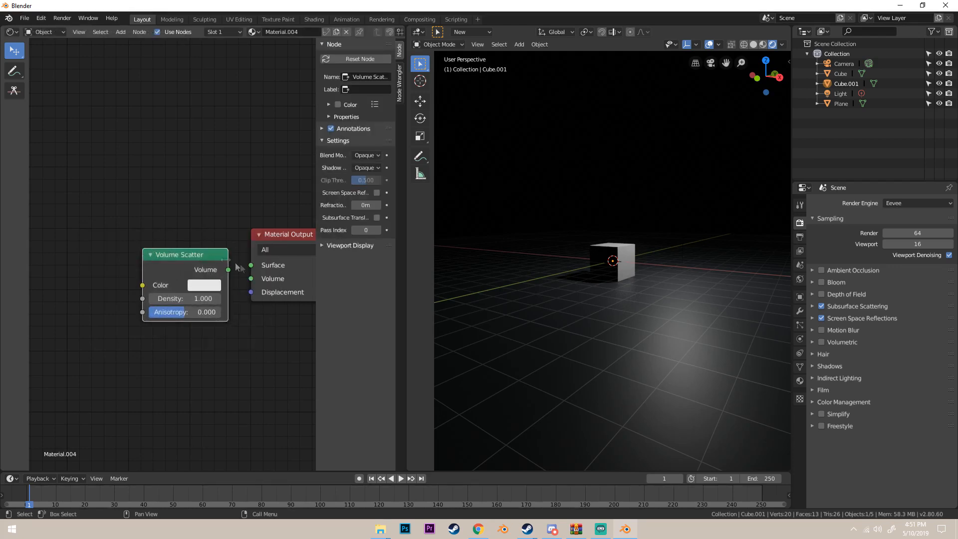
Enable Volumetric in the render settings and connect the Volume Scatter node to the Material Output's Volume input.
left_click_drag(228, 270, 251, 265)
middle_click_drag(638, 289, 678, 279)
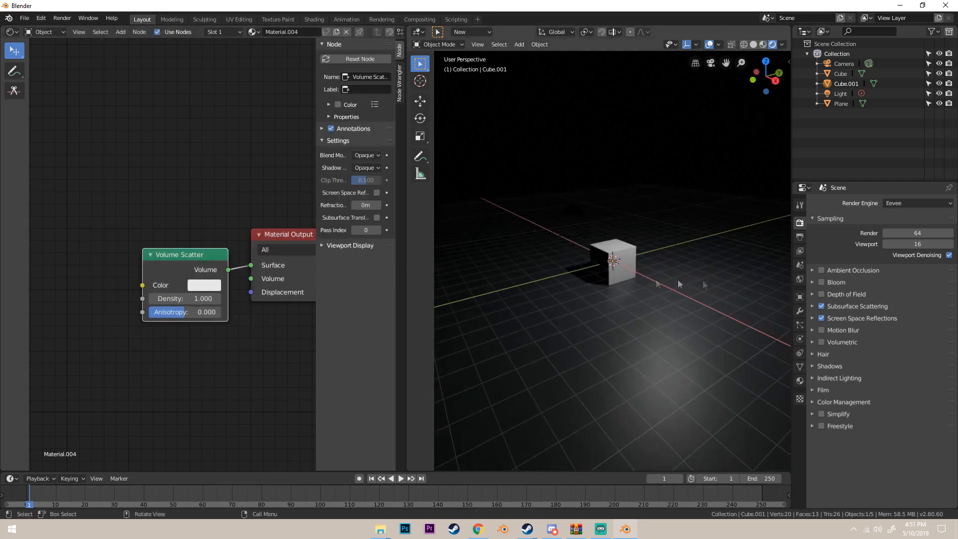
left_click(821, 342)
middle_click_drag(630, 302, 638, 310)
mouse_move(252, 268)
left_mouse_down()
mouse_move(260, 263)
mouse_move(237, 263)
mouse_move(232, 293)
mouse_move(250, 280)
left_mouse_up()
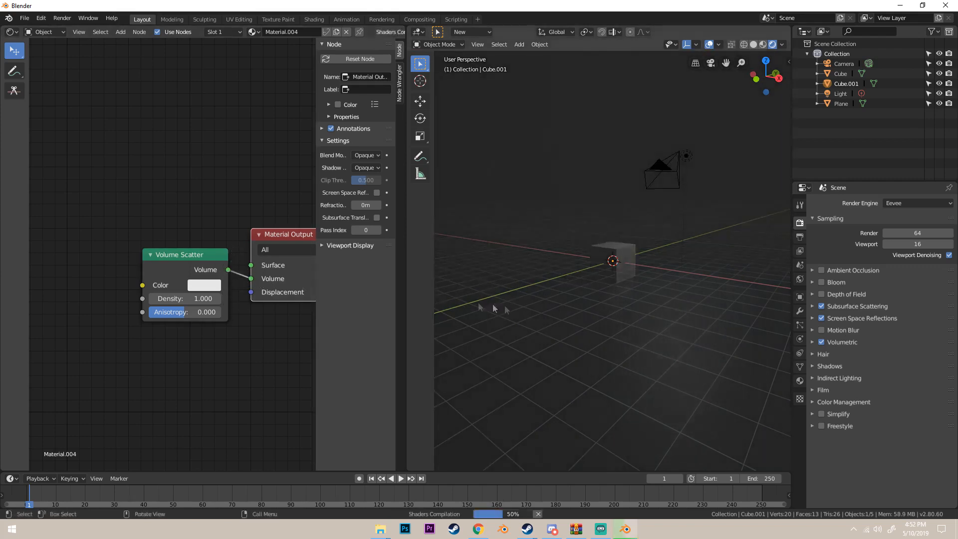
Examine the volumetric fog around the small cube from several angles with the viewport overlays hidden.
mouse_move(555, 316)
middle_mouse_down()
mouse_move(625, 315)
mouse_move(654, 285)
mouse_move(683, 294)
mouse_move(546, 320)
middle_mouse_up()
scroll(586, 319, "up", 8)
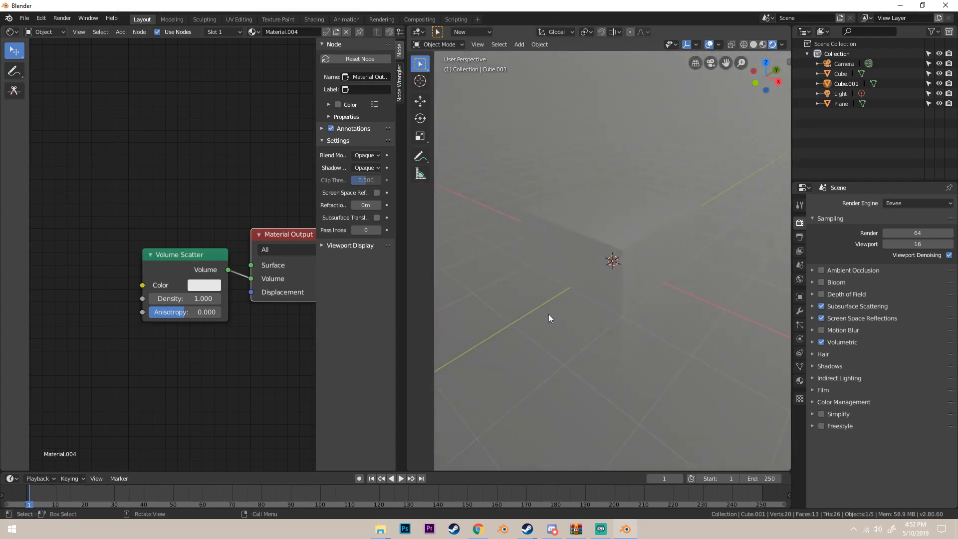
left_click(707, 44)
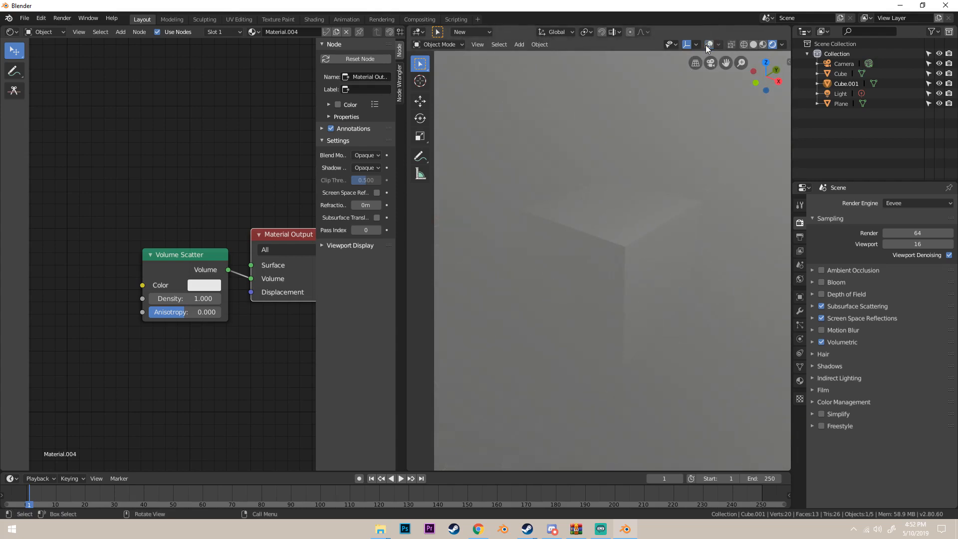
middle_click_drag(696, 163, 509, 202)
scroll(700, 156, "up", 4)
left_click(707, 44)
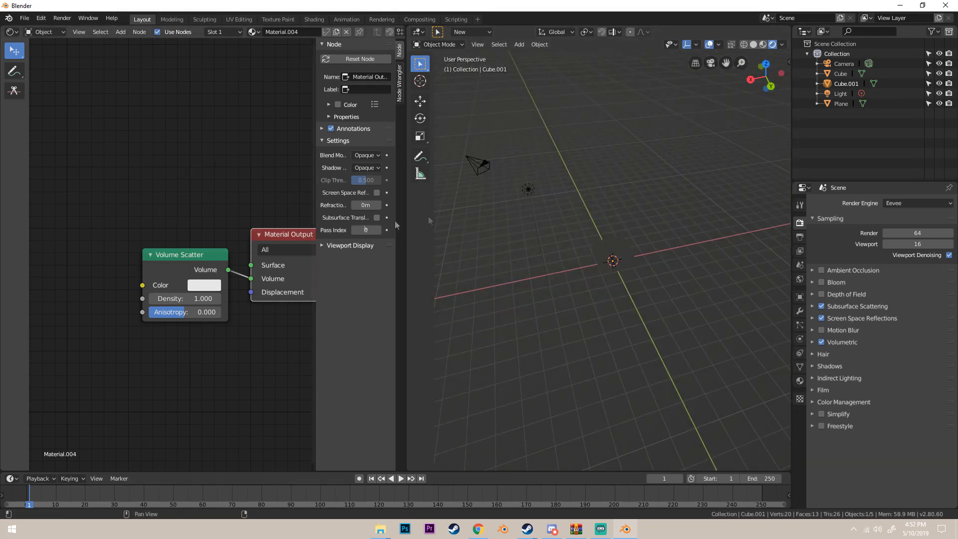
Delete the Volume Scatter node and the enclosing cube, and hide the viewport overlays.
left_click(215, 269)
key("x")
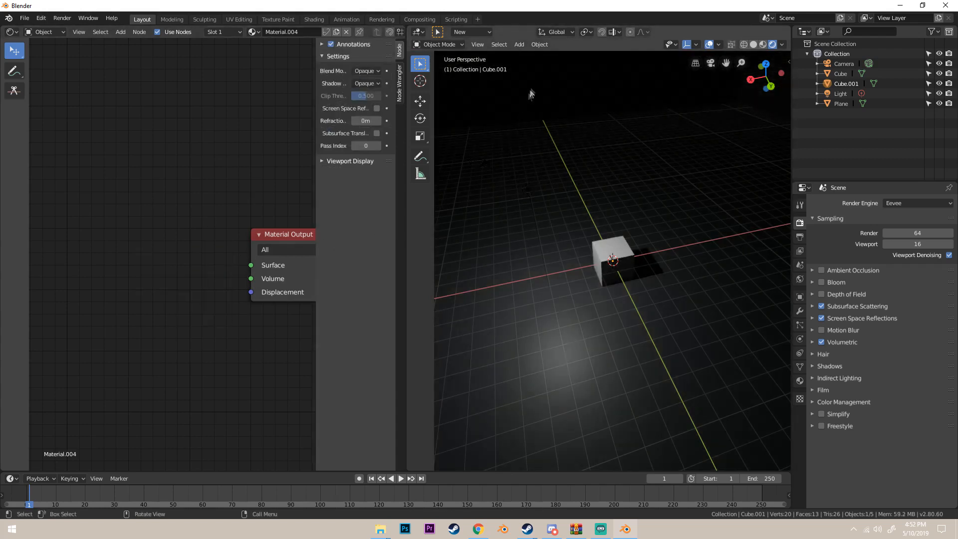
key("Delete")
middle_click_drag(573, 198, 721, 182)
left_click(709, 45)
scroll(719, 199, "down", 3)
middle_click_drag(713, 218, 713, 201)
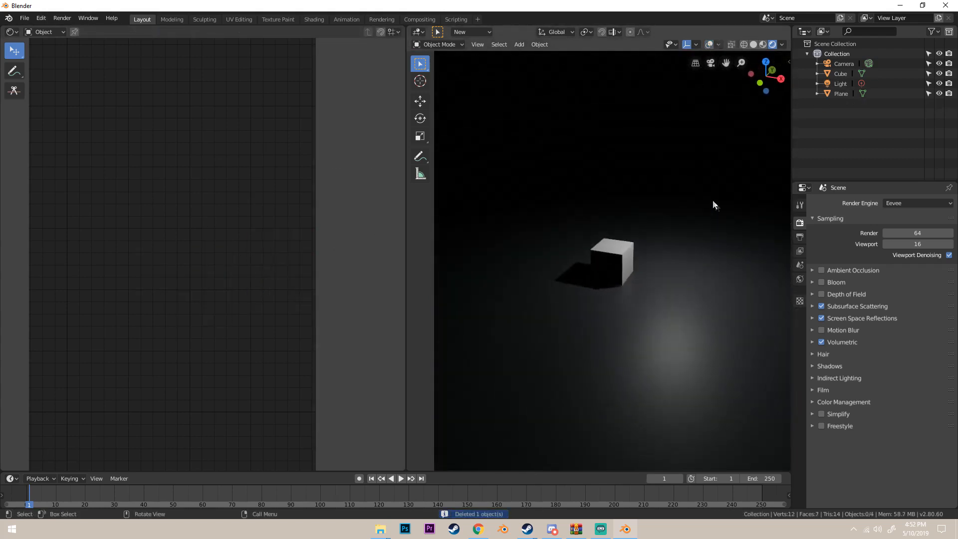
Brighten the World background color to a dark grey and select the light.
left_click(800, 279)
left_click(913, 269)
mouse_move(936, 184)
left_mouse_down()
mouse_move(939, 155)
mouse_move(938, 183)
left_mouse_up()
left_click(681, 254)
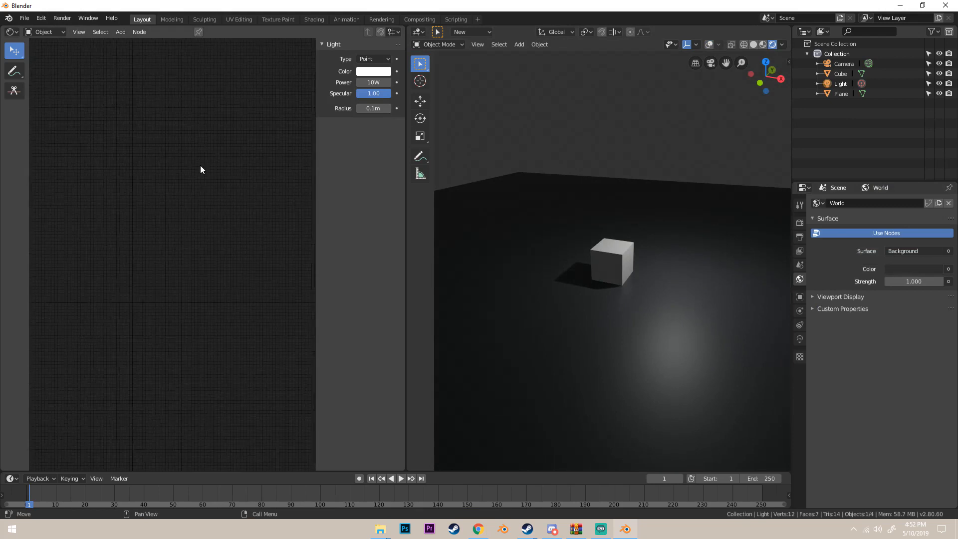
Brighten the floor plane's Principled BSDF Base Color to full value.
left_click(619, 324)
scroll(178, 269, "up", 6)
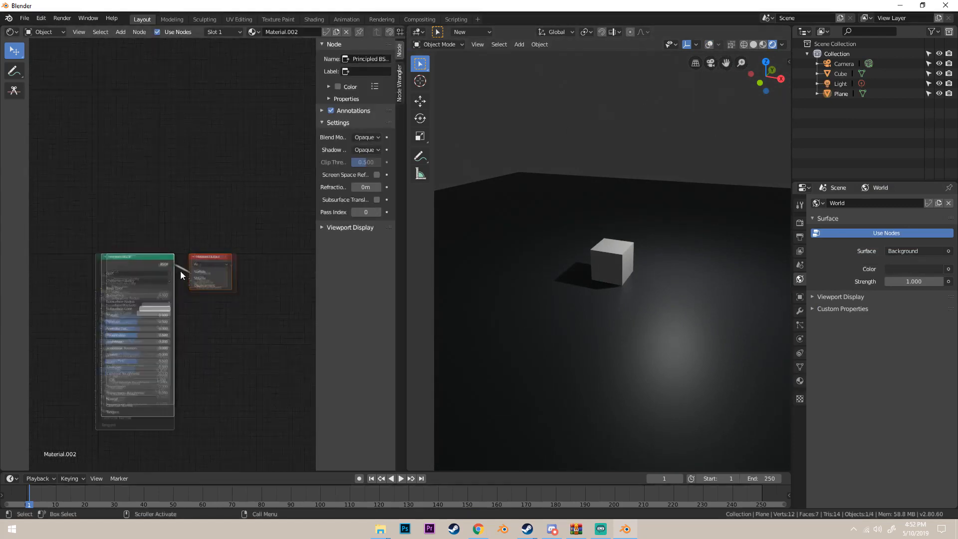
left_click(159, 307)
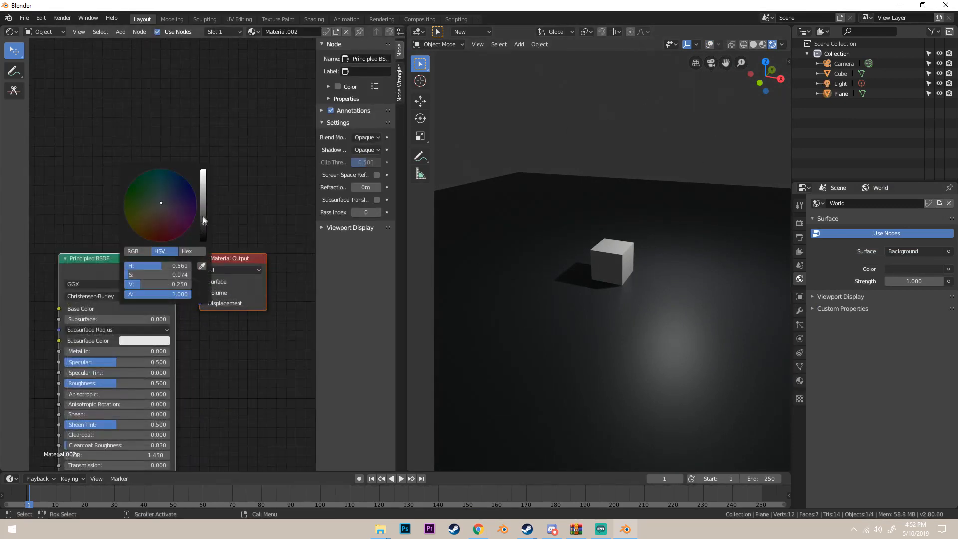
left_click_drag(203, 222, 220, 88)
scroll(620, 200, "up", 4)
Switch the render engine to Cycles.
left_click(800, 237)
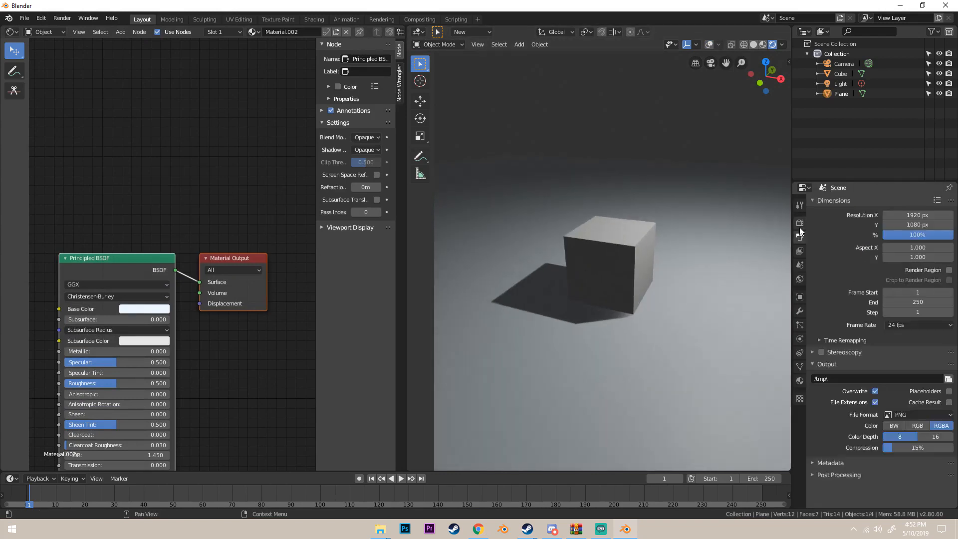
left_click(800, 223)
left_click(915, 203)
left_click(902, 239)
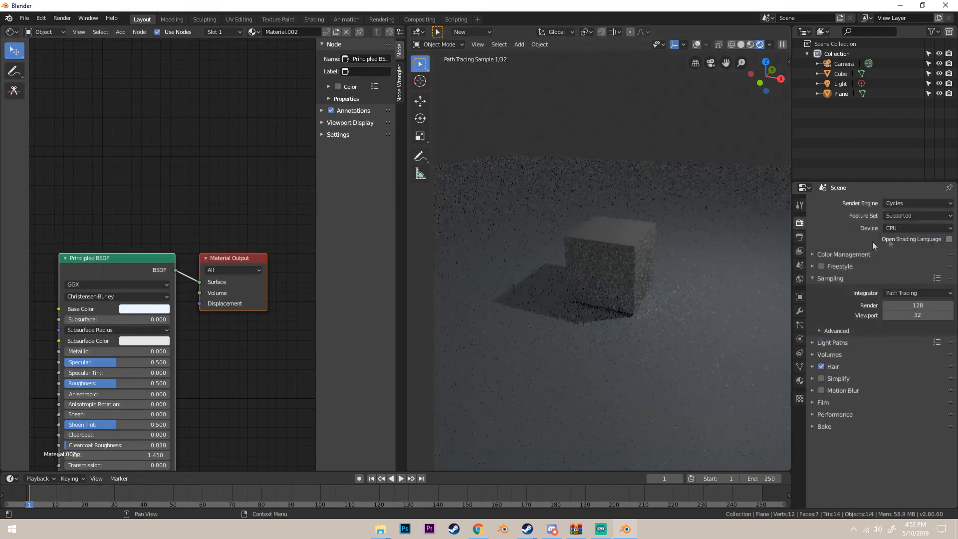
Make the floor's Base Color pure white by setting its RGB values to 1.000.
left_click(151, 310)
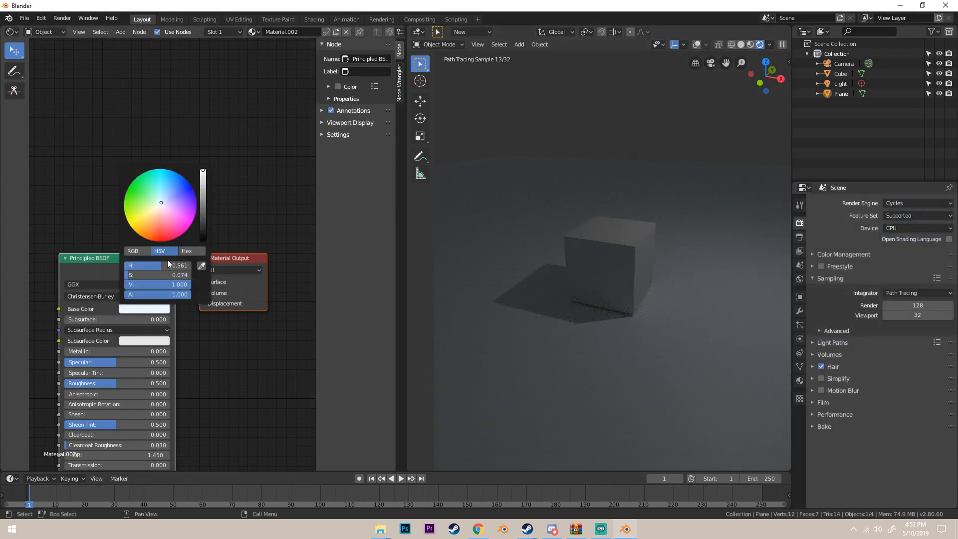
left_click(142, 251)
key("Return")
double_click(135, 276)
type("1")
key("Return")
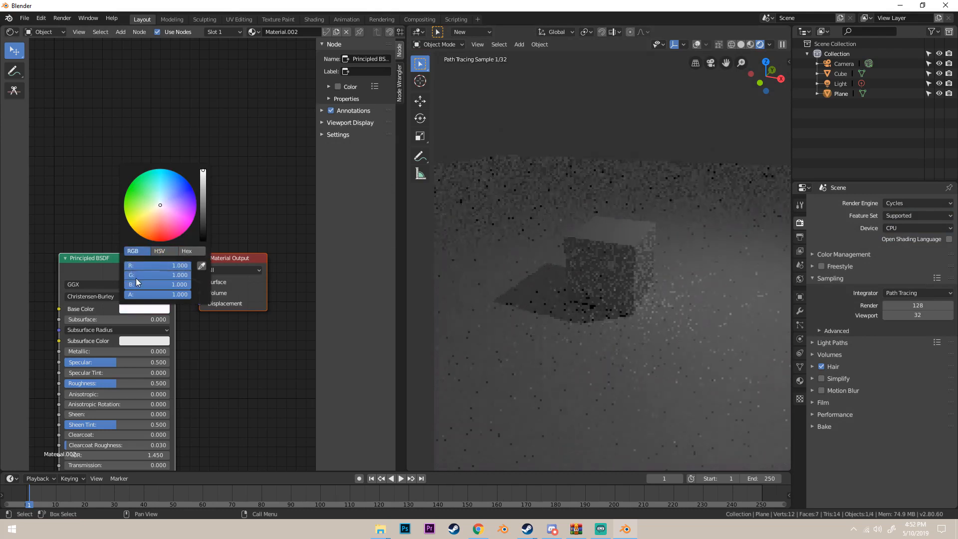
Show the viewport overlays and delete the existing light above the floor.
scroll(724, 213, "down", 6)
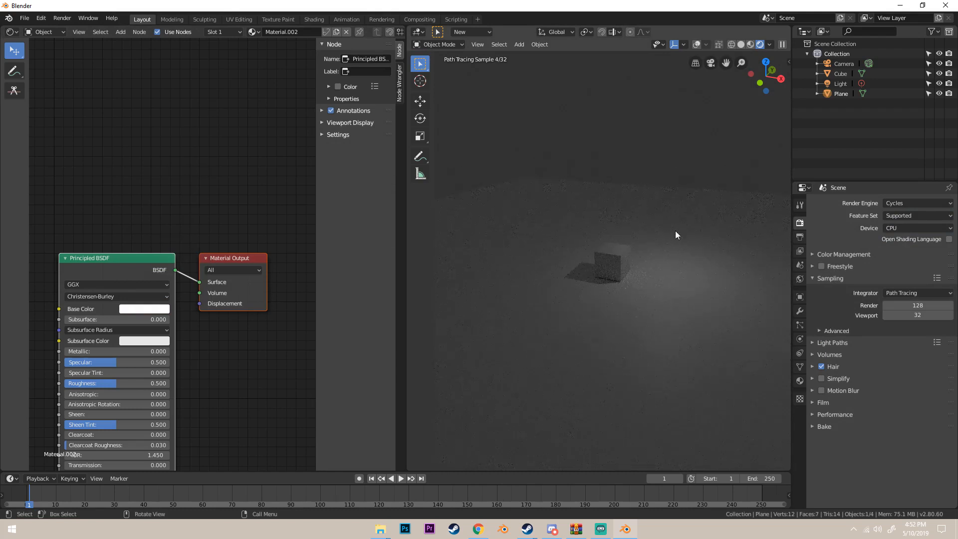
middle_click_drag(674, 206, 627, 234, "shift")
left_click(697, 46)
middle_click_drag(622, 146, 652, 128)
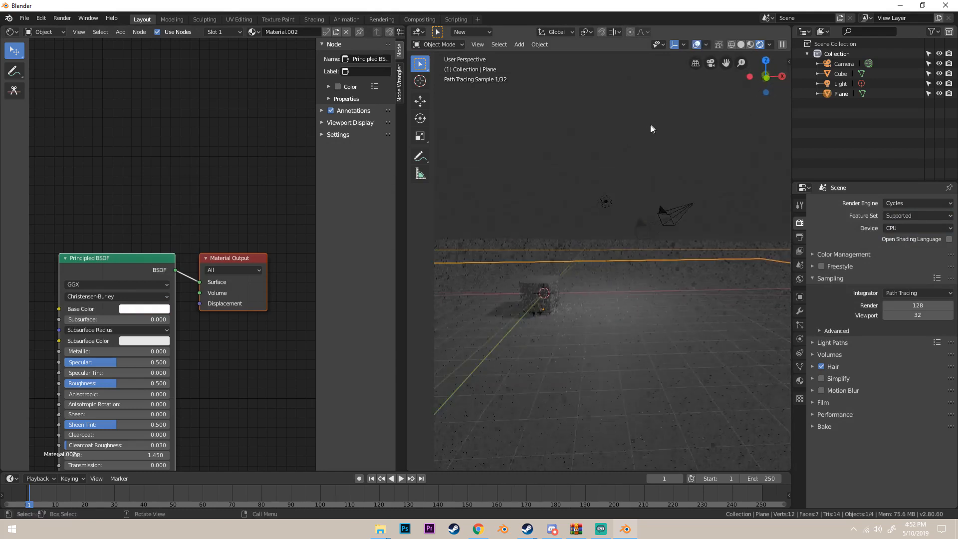
scroll(639, 165, "up", 4)
left_click(599, 150)
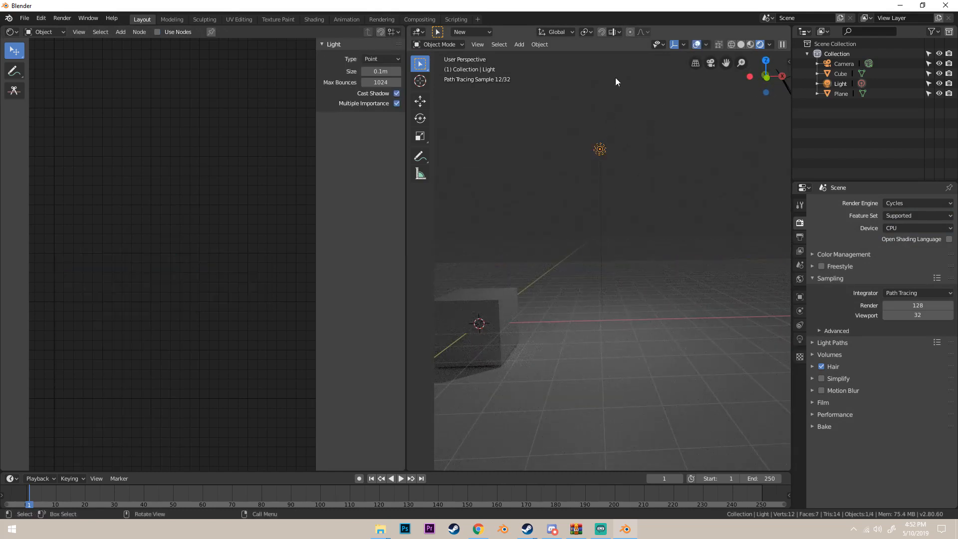
key("Delete")
scroll(615, 146, "down", 4)
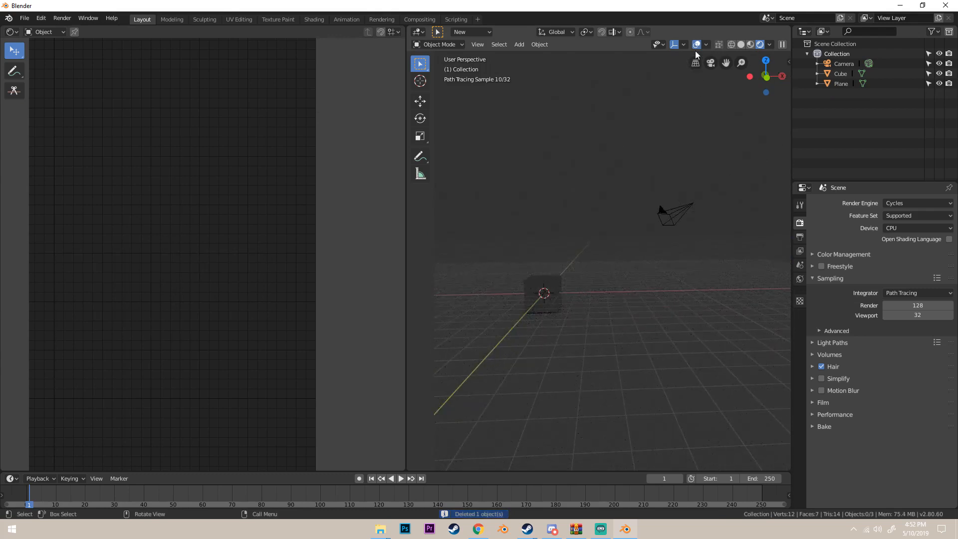
Hide the viewport overlays and examine the cube and floor without a light from several angles.
key("shift+alt+z")
mouse_move(575, 247)
middle_mouse_down()
mouse_move(676, 208)
mouse_move(709, 176)
middle_mouse_up()
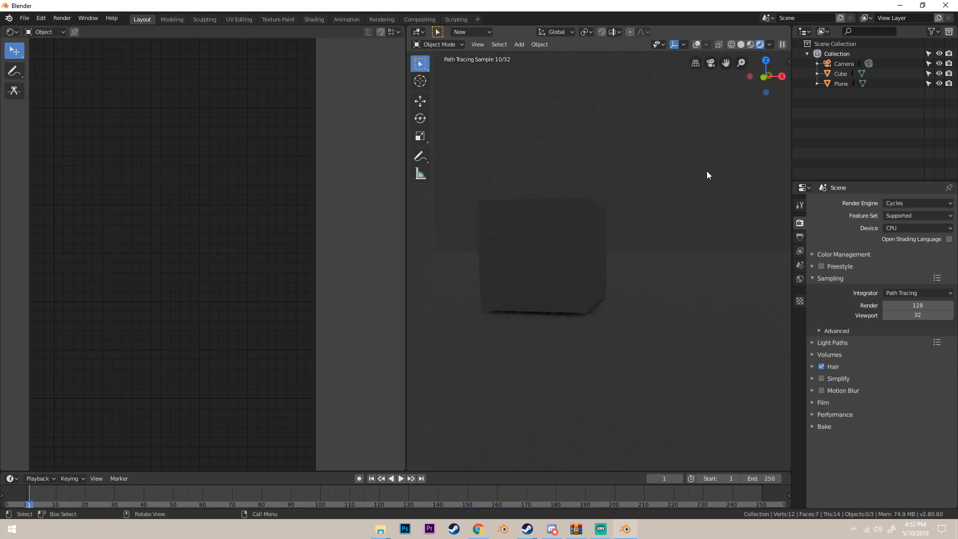
scroll(698, 160, "down", 3)
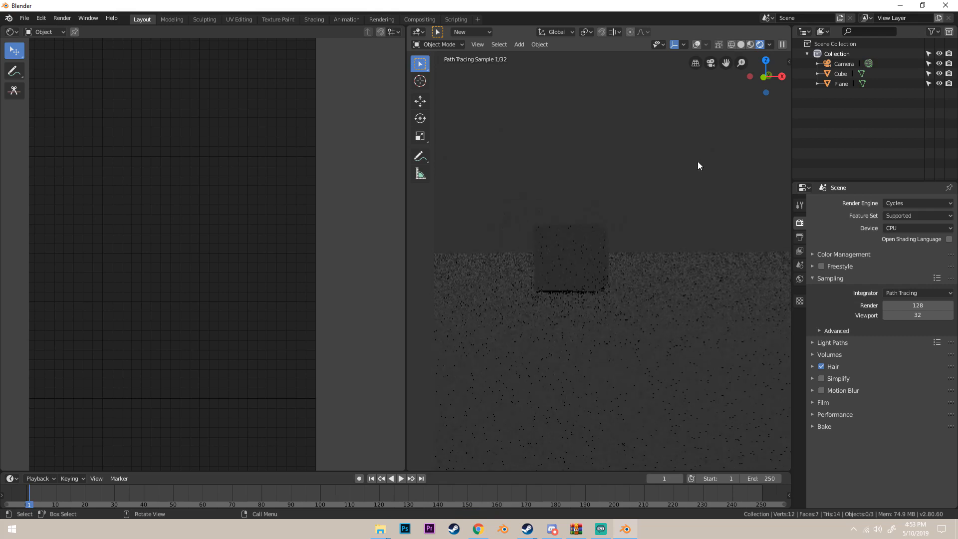
middle_click_drag(698, 161, 649, 195)
scroll(648, 196, "down", 2)
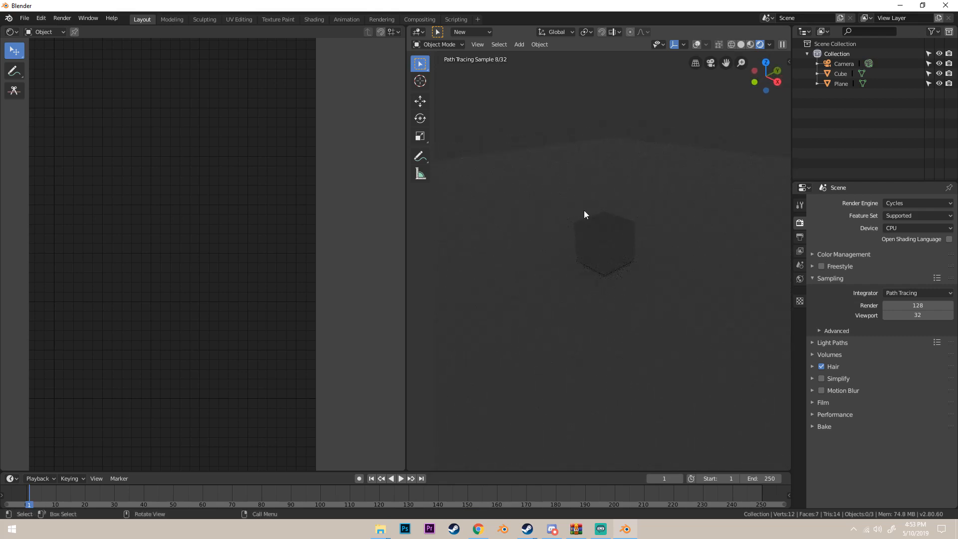
key("shift+a")
mouse_move(611, 230)
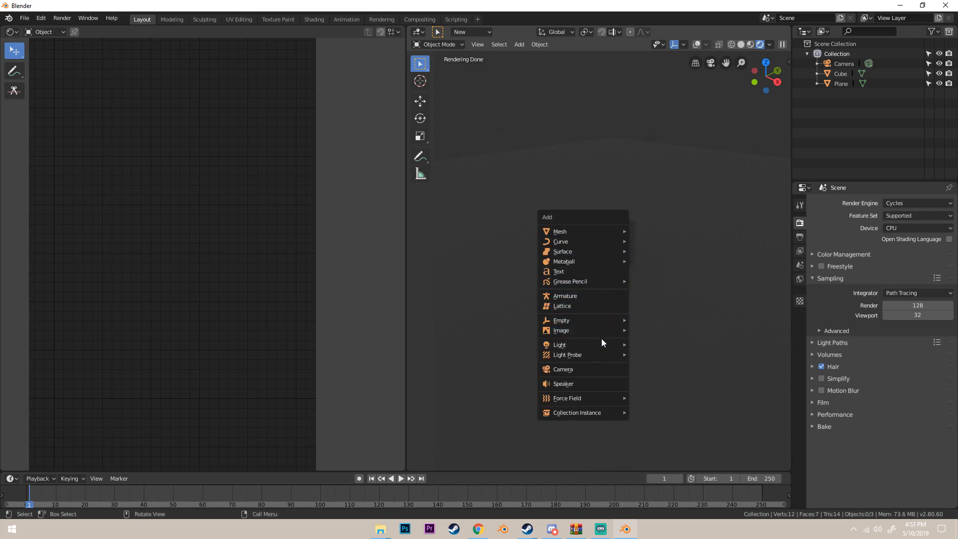
mouse_move(600, 340)
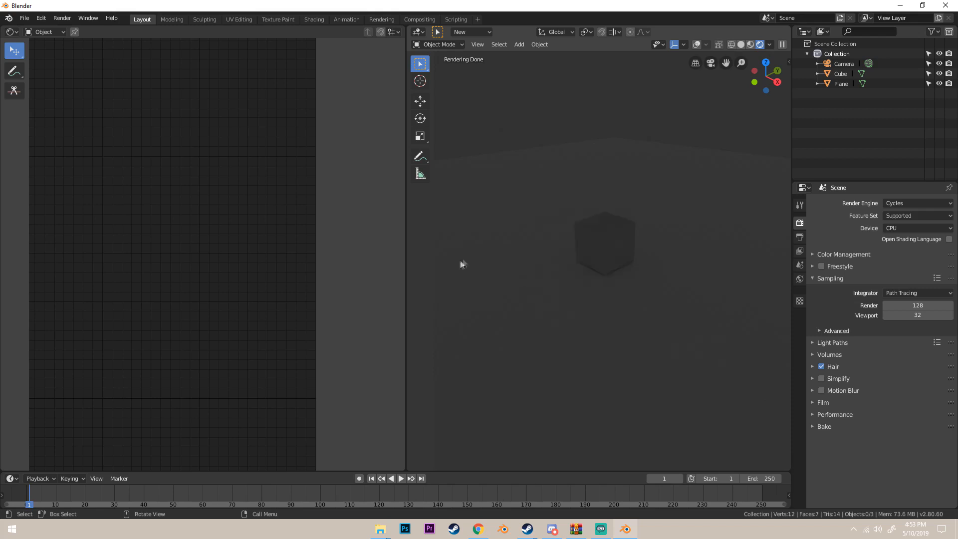
Try a Point light moved above the cube, and delete it after viewing its lighting.
key("shift+a")
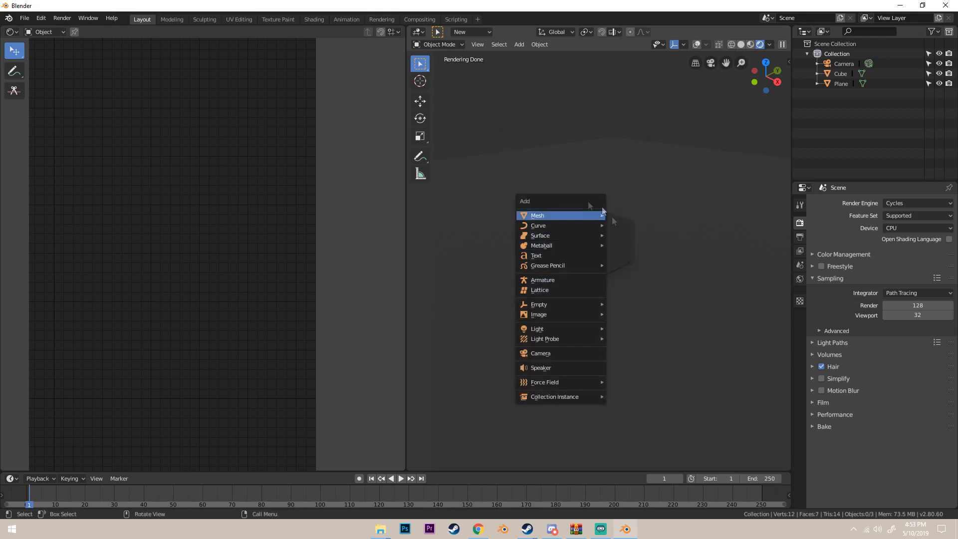
mouse_move(565, 328)
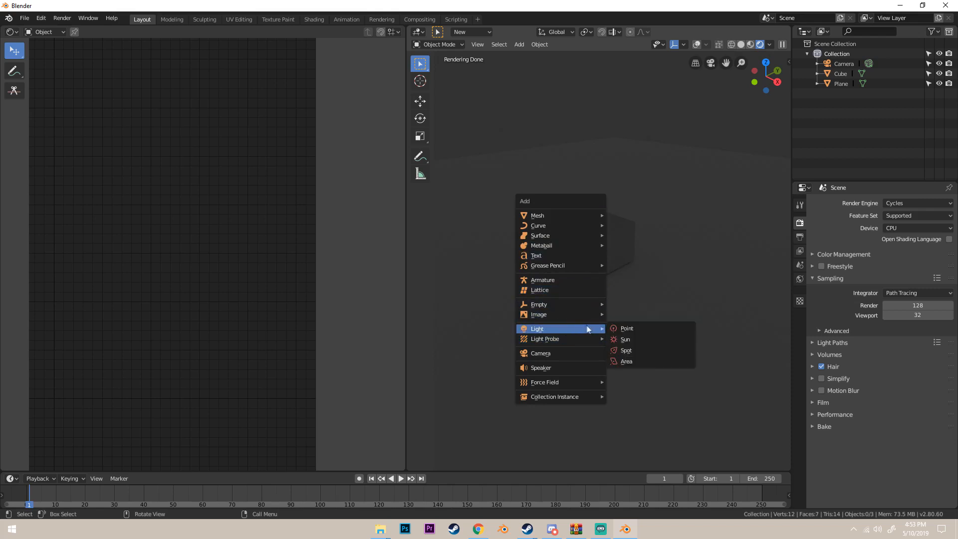
left_click(614, 329)
key("g")
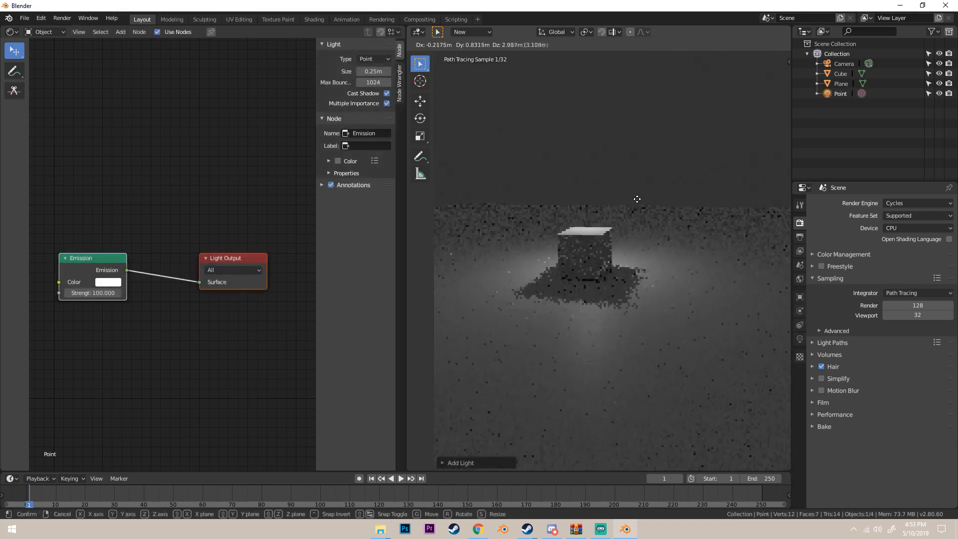
left_click(639, 182)
middle_click_drag(639, 183, 576, 121)
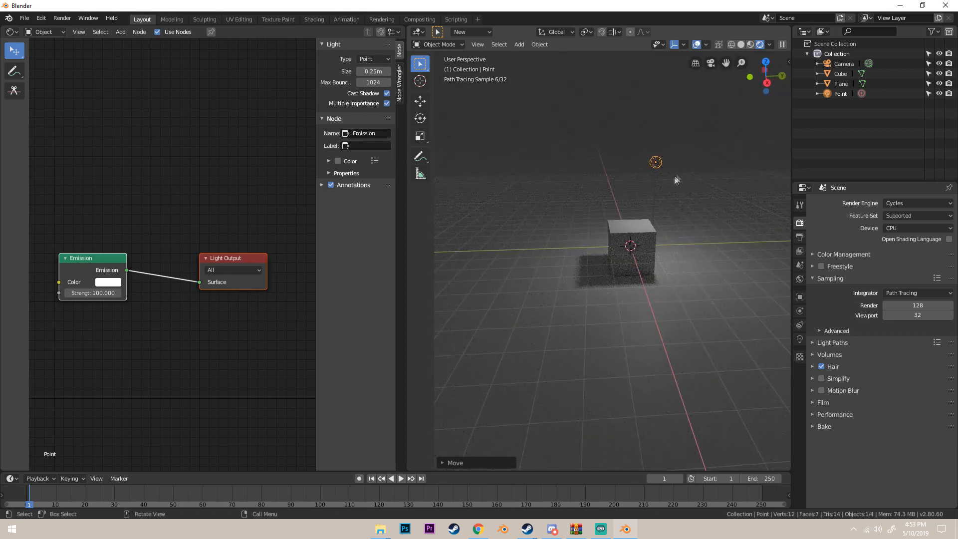
key("Delete")
Try a Sun light on the scene, and delete it after viewing its lighting.
key("shift+a")
mouse_move(616, 214)
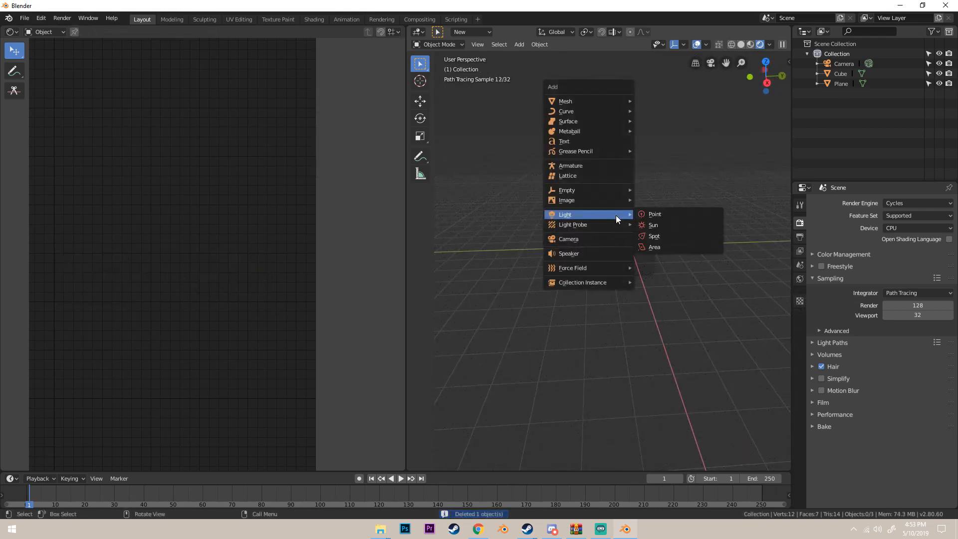
left_click(647, 226)
middle_click_drag(653, 226, 693, 206)
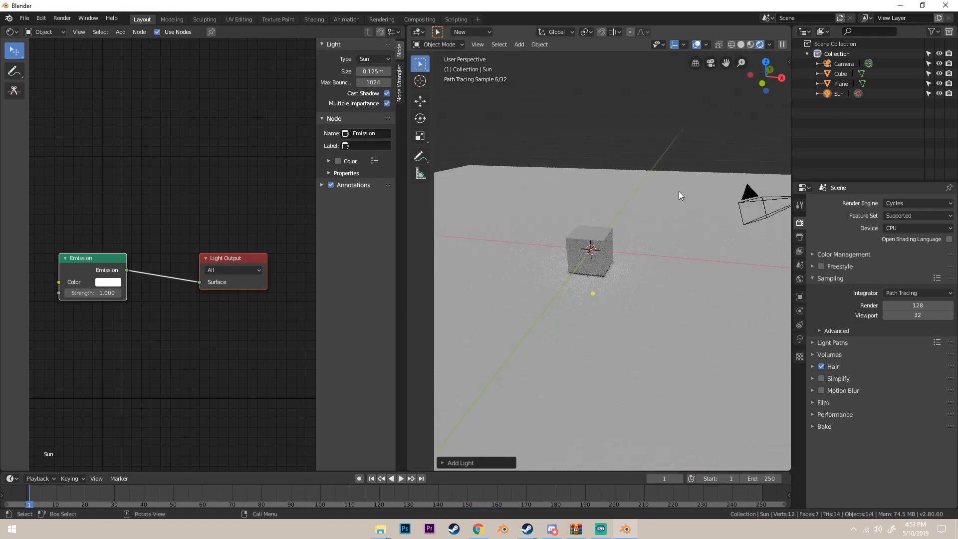
key("Delete")
Try a Spot light raised high above the floor, and delete it after viewing its light circle.
key("shift+a")
mouse_move(618, 200)
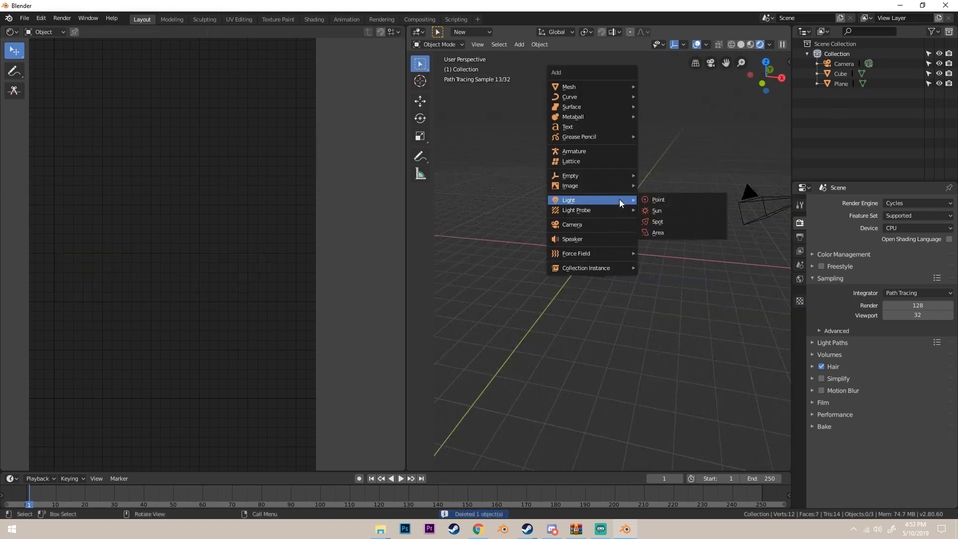
left_click(657, 222)
key("g")
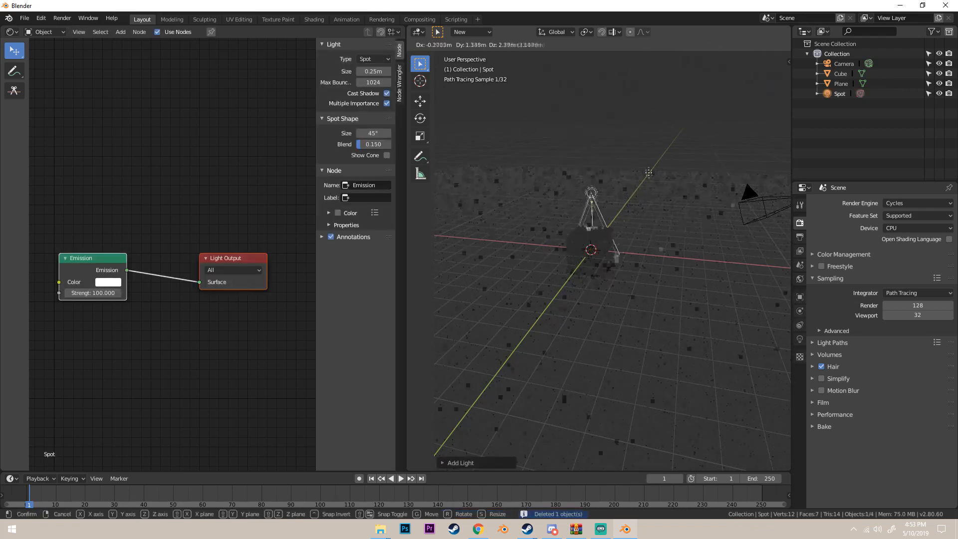
left_click(656, 54)
middle_click_drag(648, 130, 601, 178)
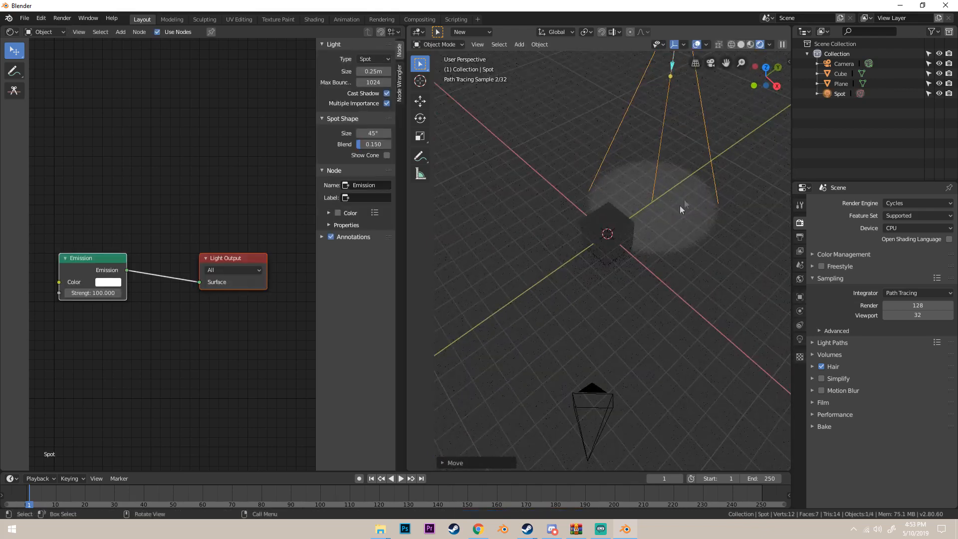
middle_click_drag(680, 205, 686, 146)
key("Delete")
Add an Area light, raise it along Z above the floor and move it sideways away from the cube.
key("shift+a")
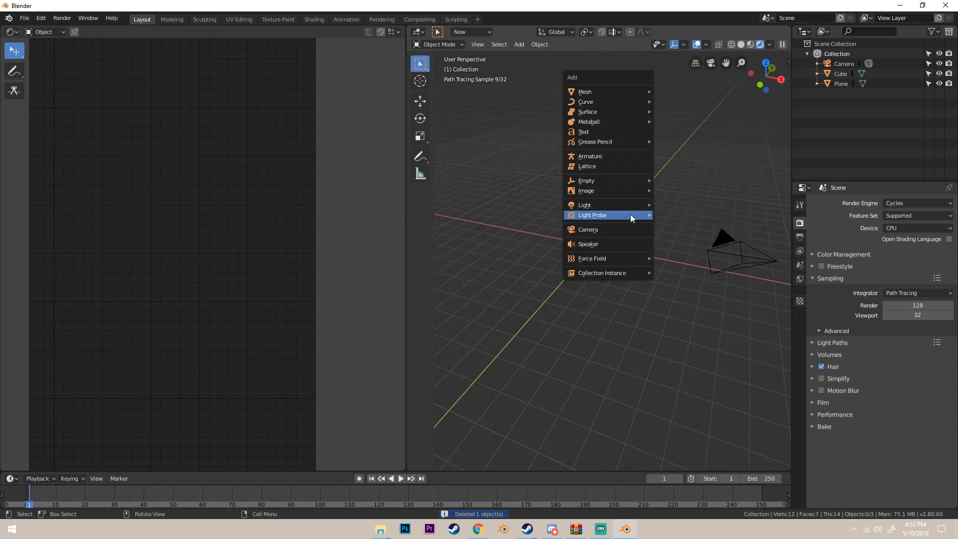
mouse_move(633, 205)
left_click(678, 235)
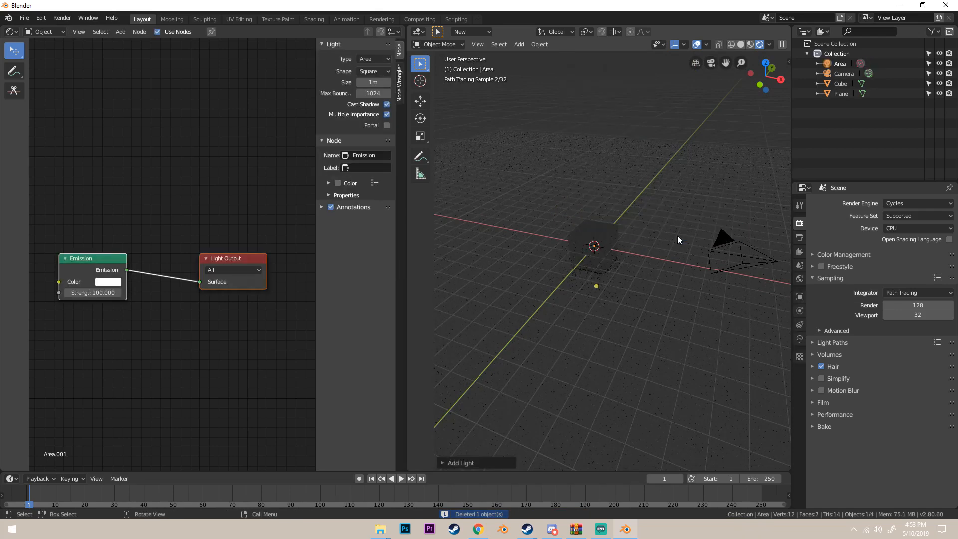
middle_click_drag(678, 235, 672, 217)
key("g")
key("z")
left_click(666, 101)
middle_click_drag(667, 100, 666, 220)
key("g")
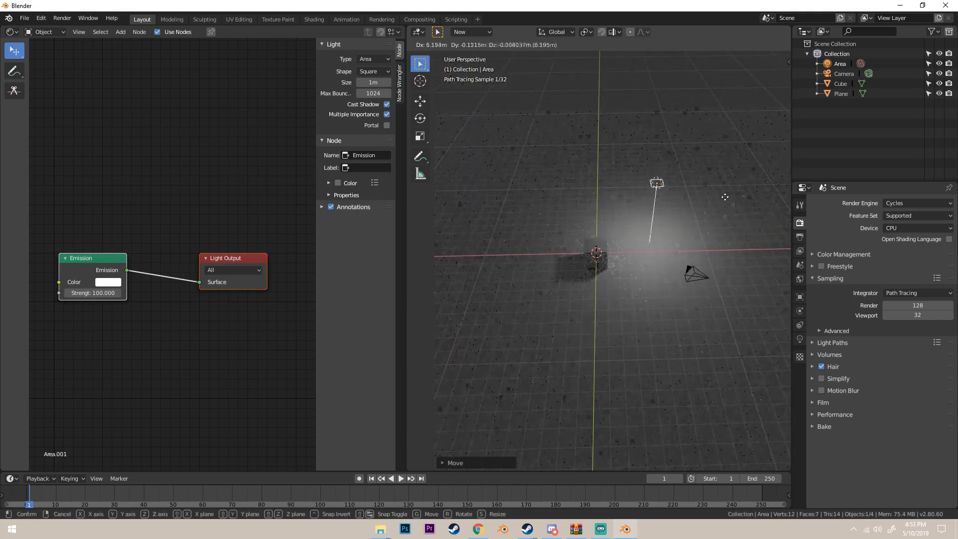
left_click(712, 195)
Examine the Area light's illumination and shadow from several angles with and without overlays, and open the light's settings.
scroll(712, 195, "up", 4)
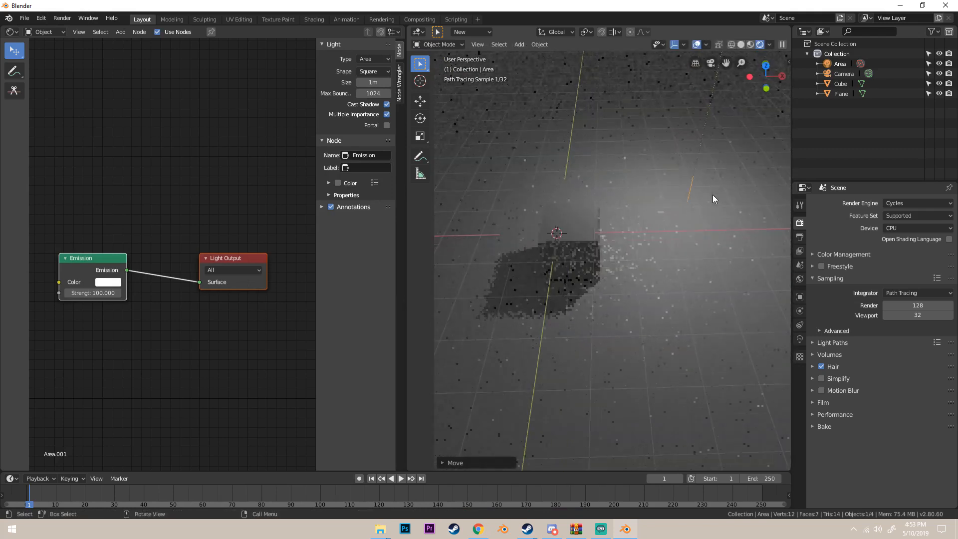
middle_click_drag(713, 194, 543, 258)
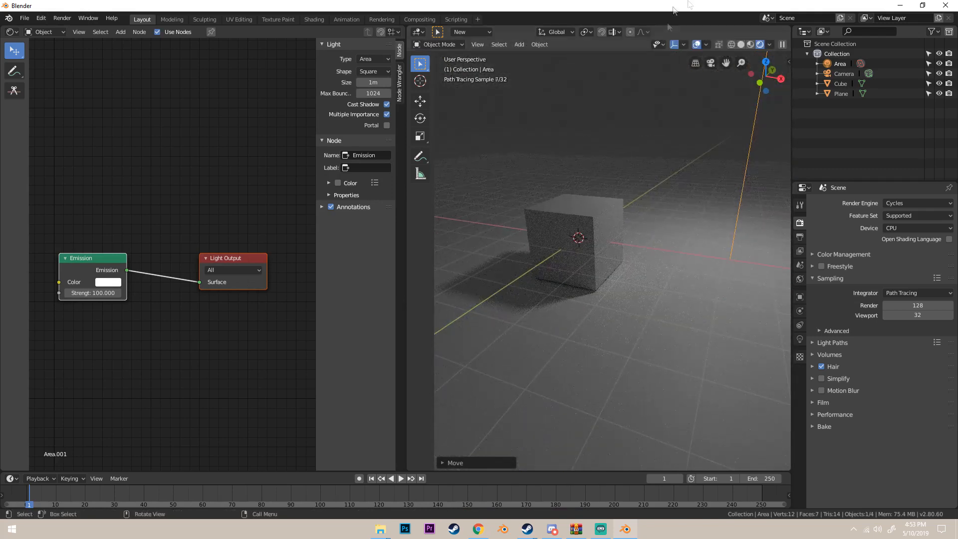
left_click(697, 45)
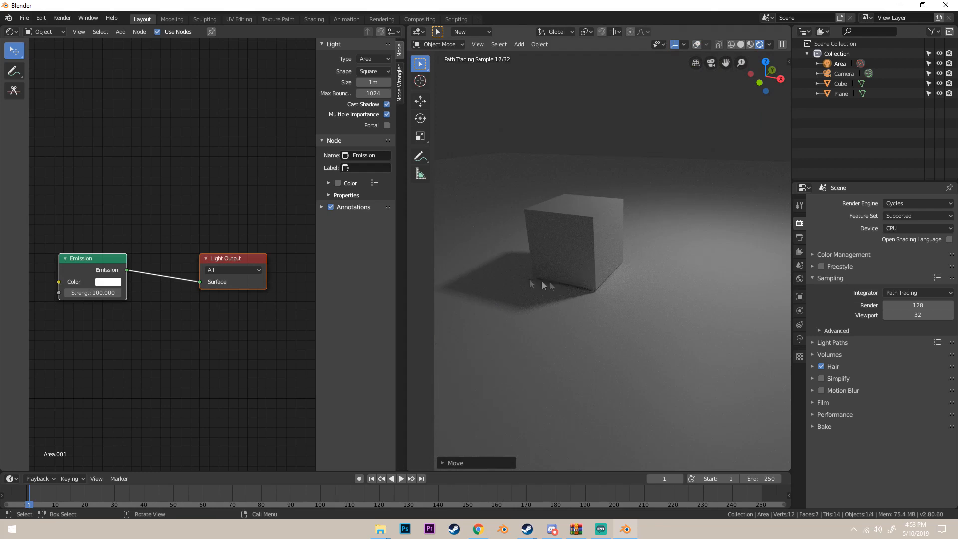
middle_click_drag(536, 278, 560, 217)
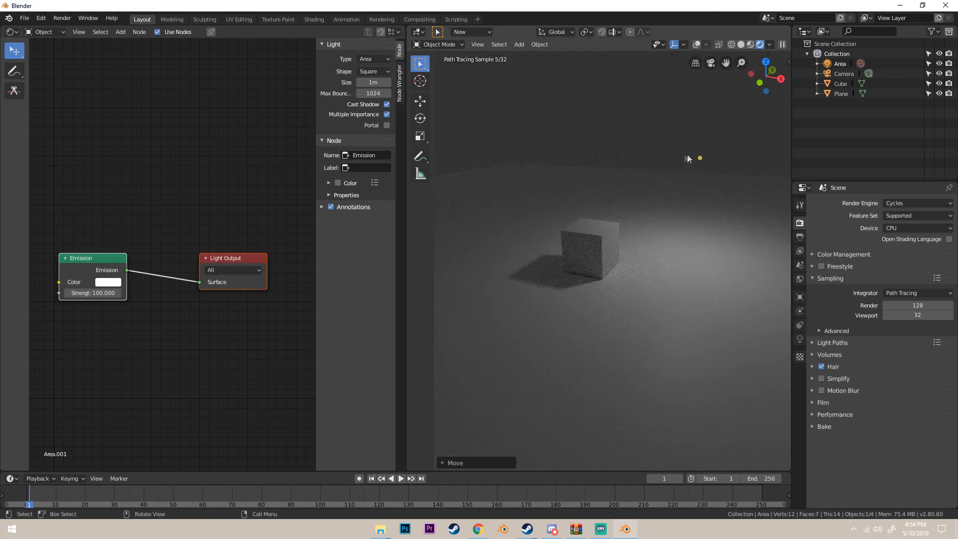
left_click(697, 44)
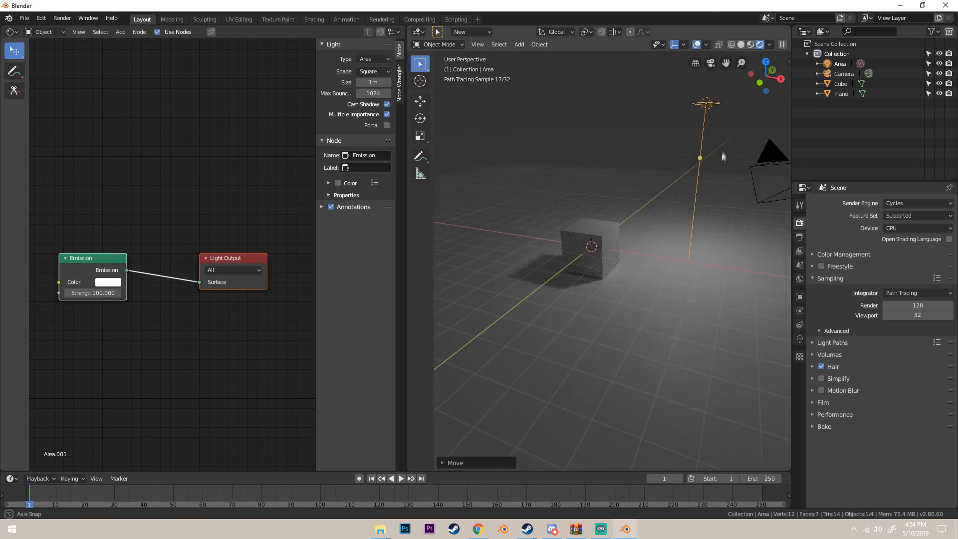
middle_click_drag(717, 150, 668, 176)
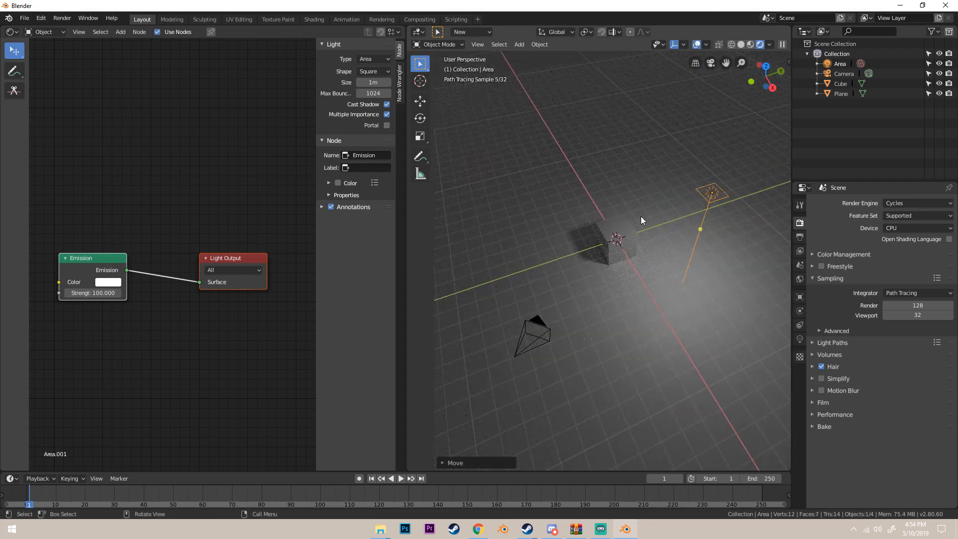
middle_click_drag(641, 216, 716, 196)
scroll(716, 197, "up", 3)
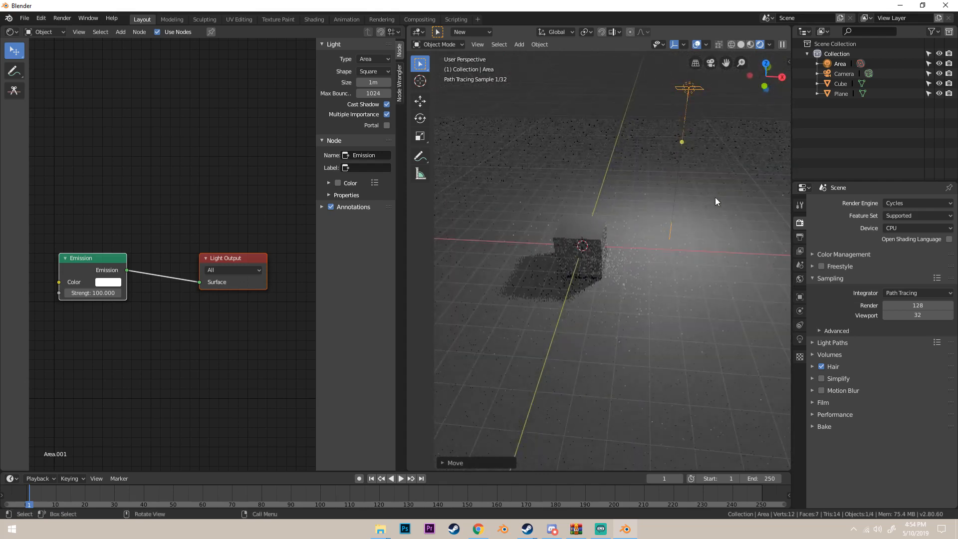
left_click(800, 339)
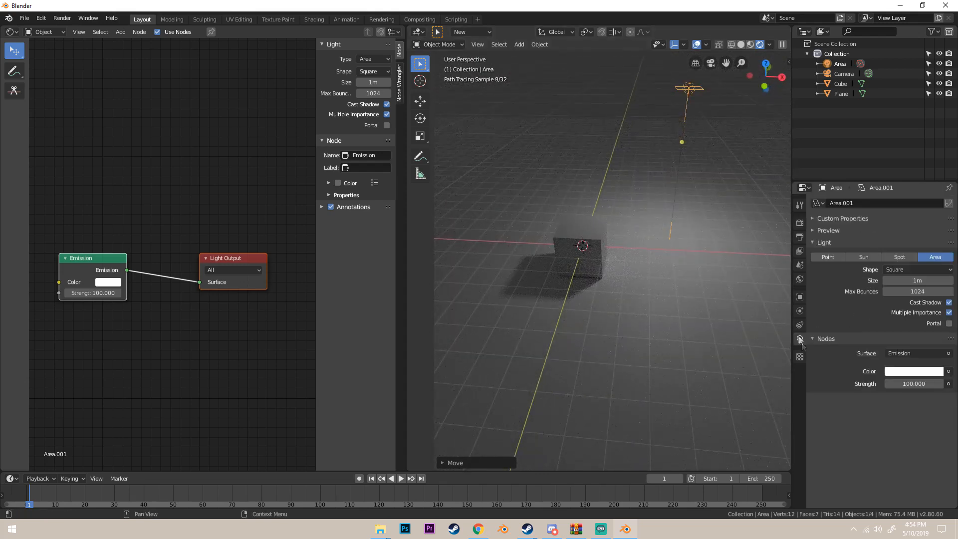
Set the Area light's size to 5 m and hide the viewport overlays.
left_click(913, 280)
type("5")
key("Return")
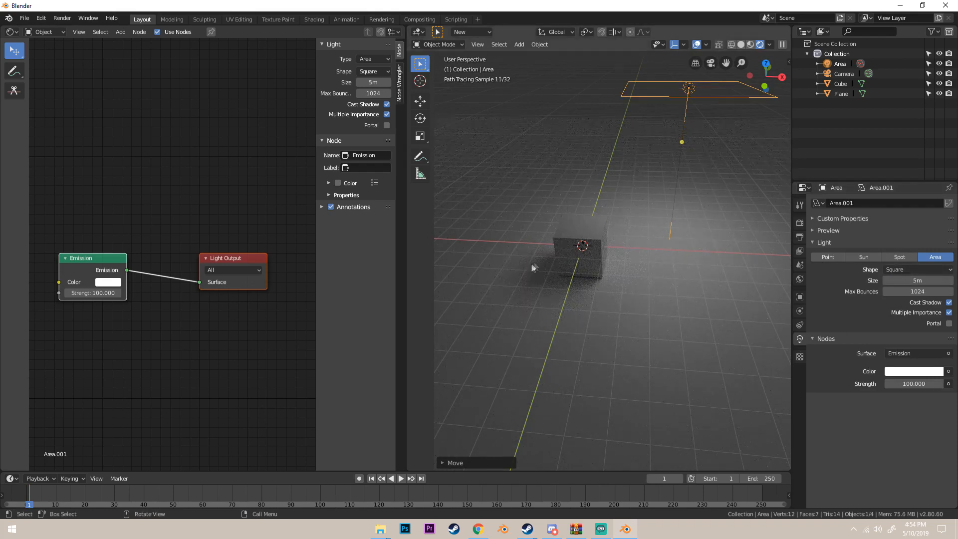
left_click(697, 46)
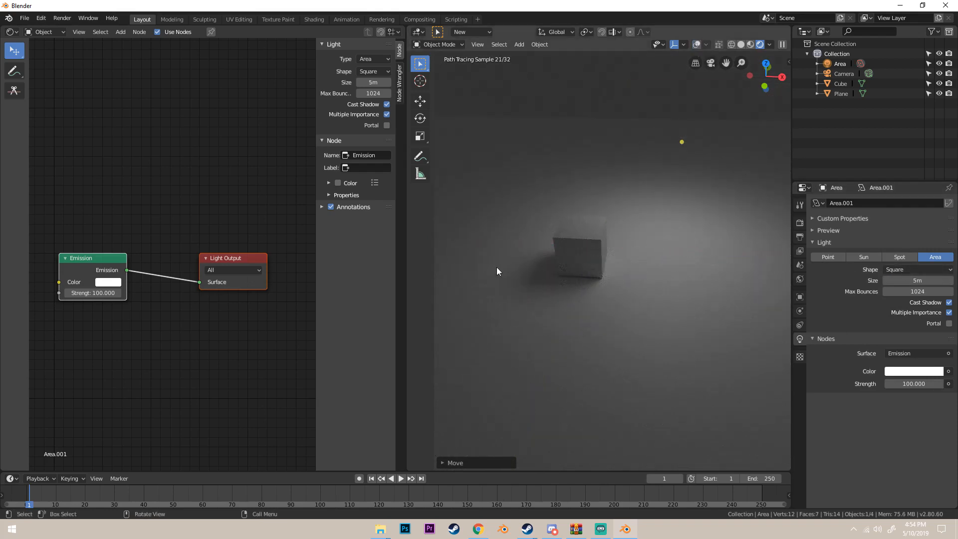
Examine the cube's shadow and the floor lighting under the enlarged Area light from several distances and angles.
scroll(546, 293, "up", 1)
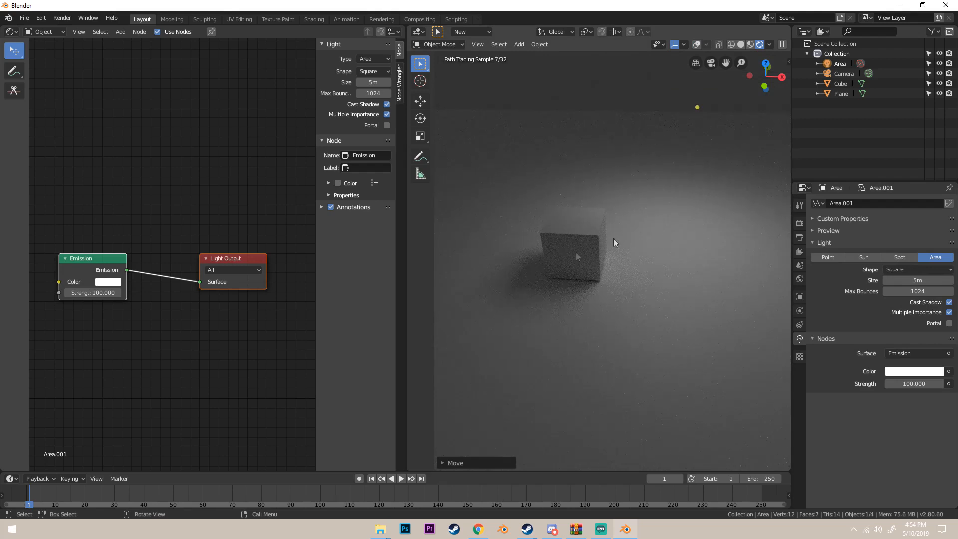
scroll(679, 222, "down", 2)
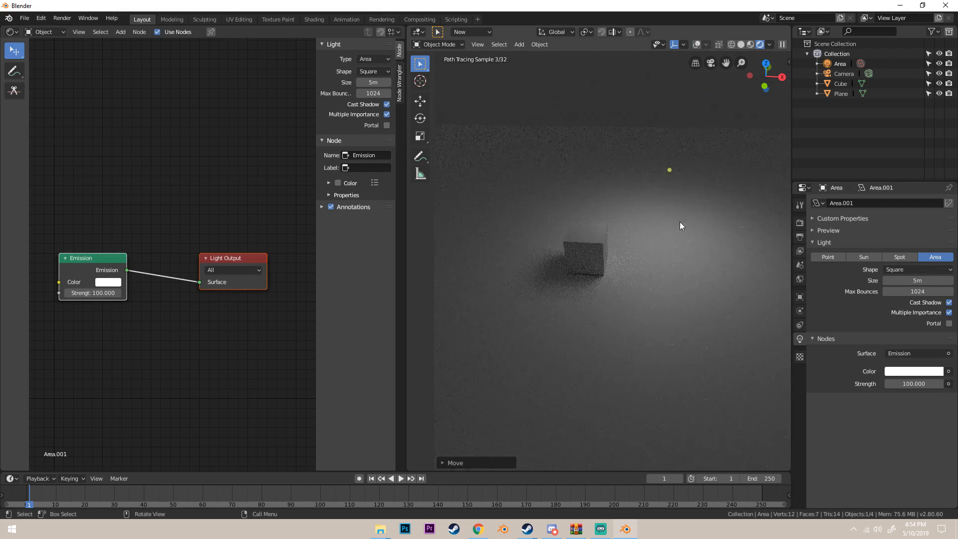
scroll(680, 223, "up", 1)
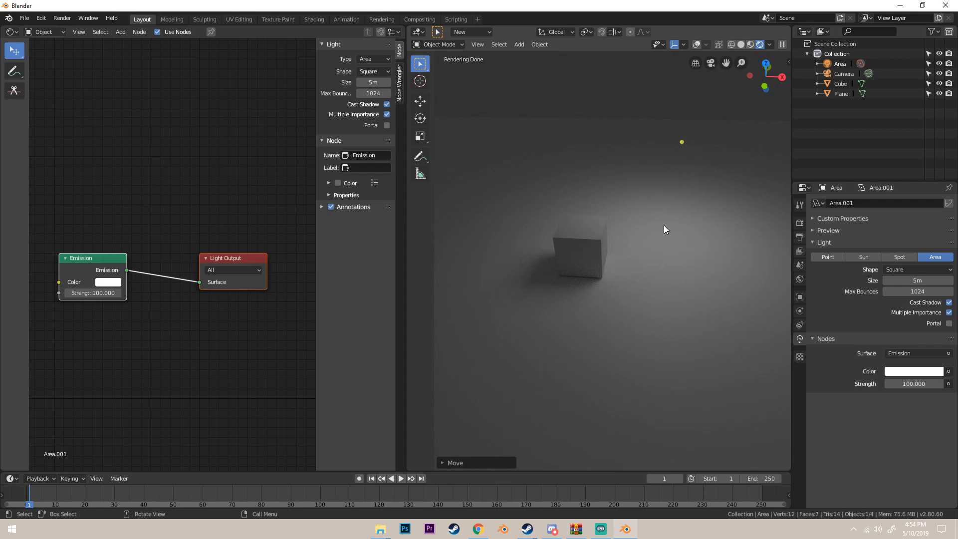
middle_click_drag(652, 175, 639, 171)
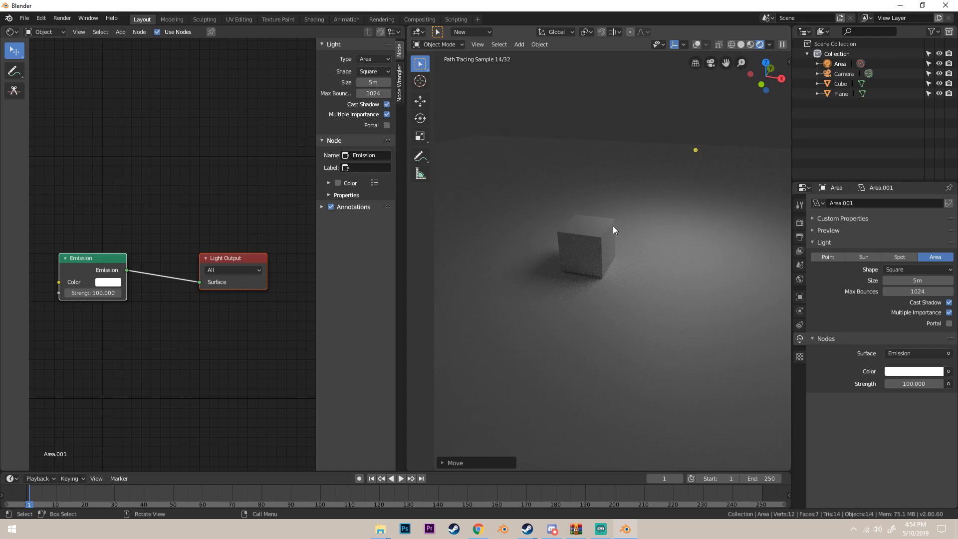
scroll(614, 227, "down", 3)
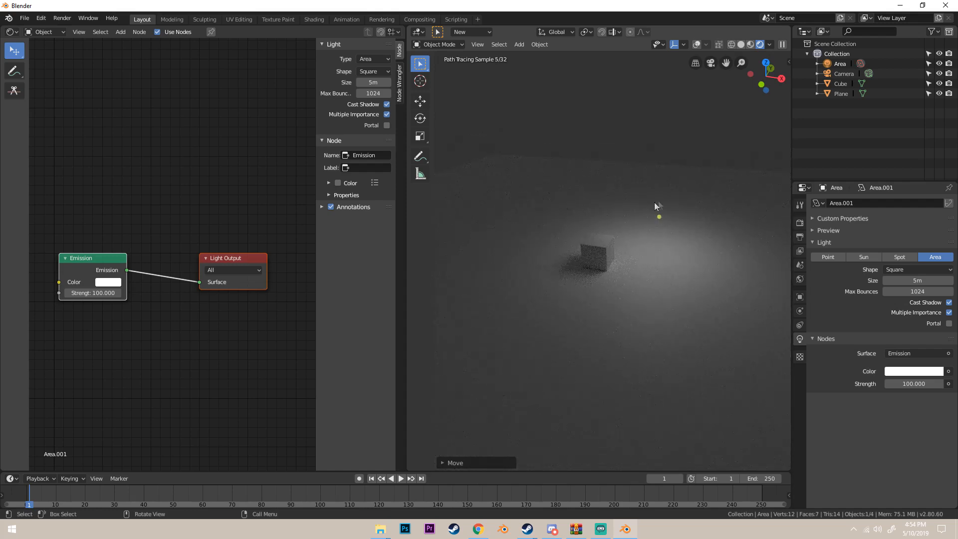
middle_click_drag(665, 211, 652, 177, "shift")
scroll(603, 258, "up", 3)
middle_click_drag(585, 253, 661, 248, "shift")
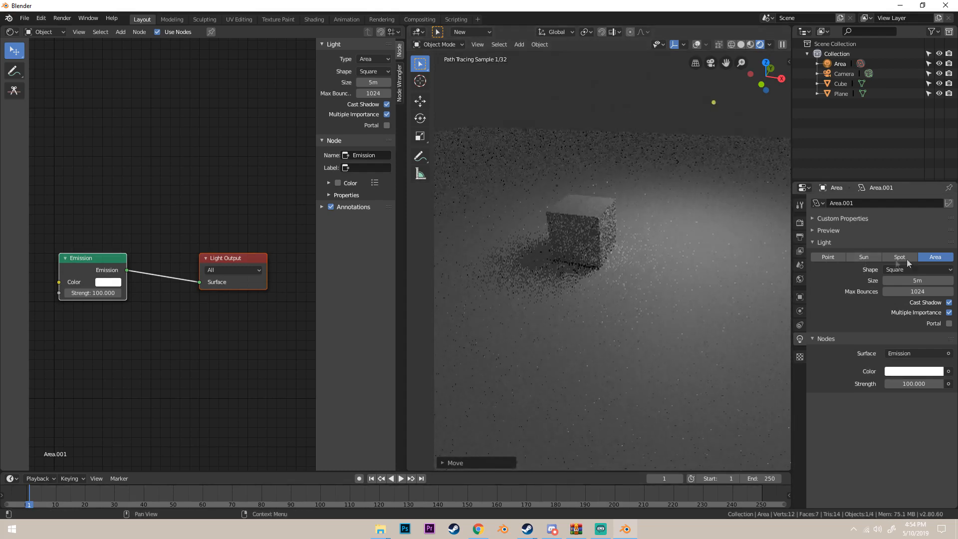
Try an Area light size of 0.1 m to compare the cube's shadow, and set the size back to 5 m.
left_click(914, 282)
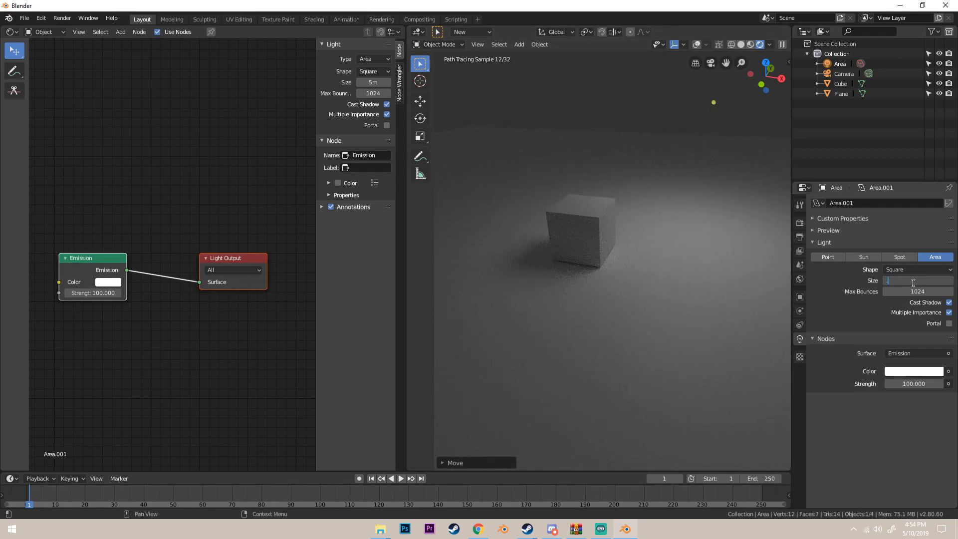
type(".1")
key("Return")
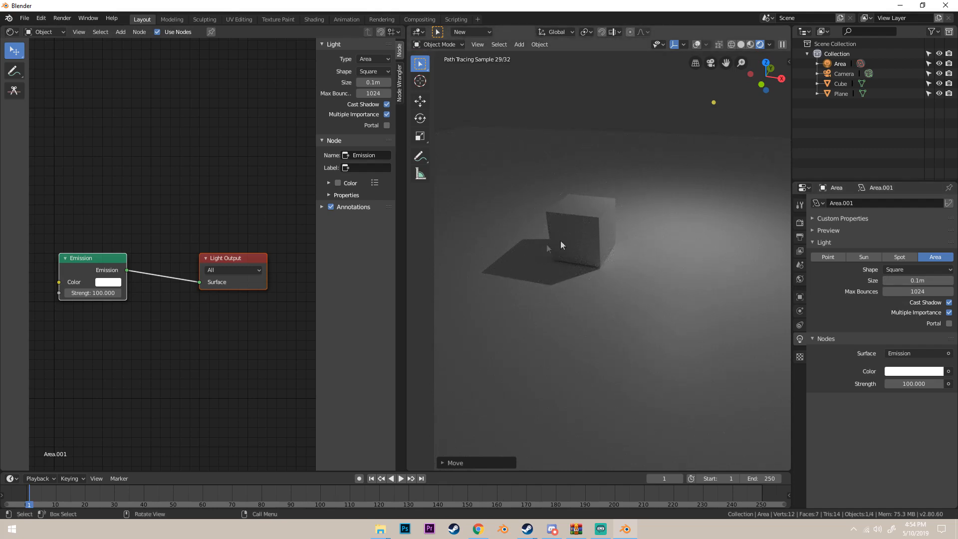
left_click(896, 280)
type("5")
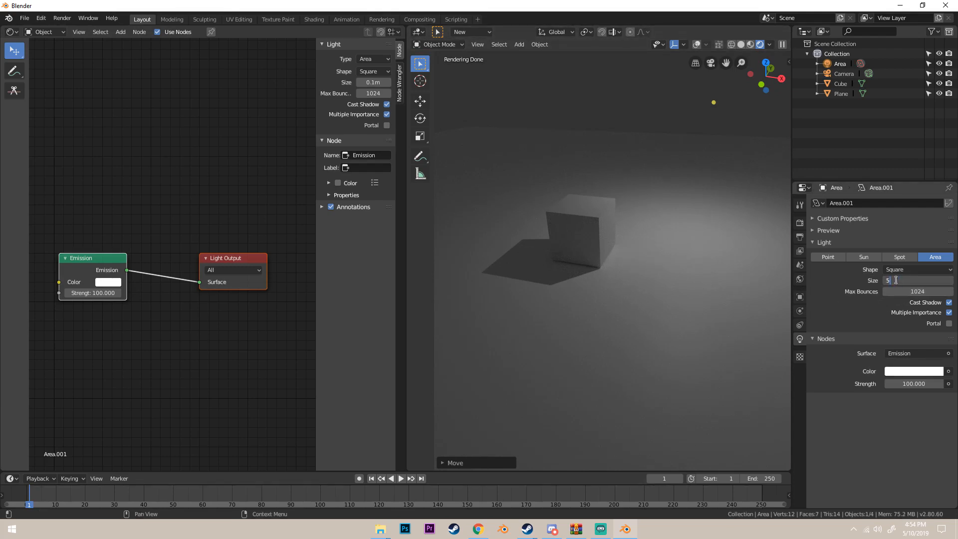
key("Return")
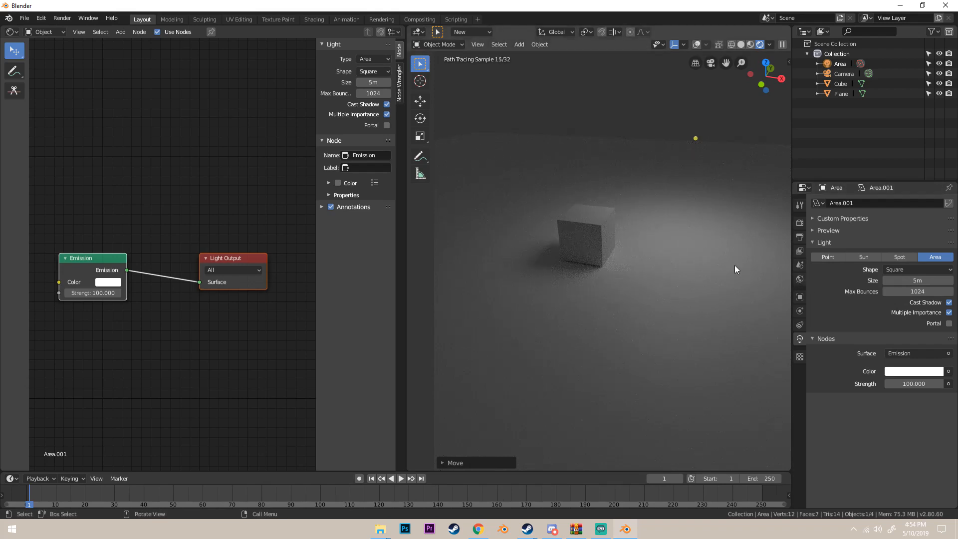
scroll(735, 265, "down", 5)
scroll(732, 262, "up", 5)
scroll(709, 262, "up", 3)
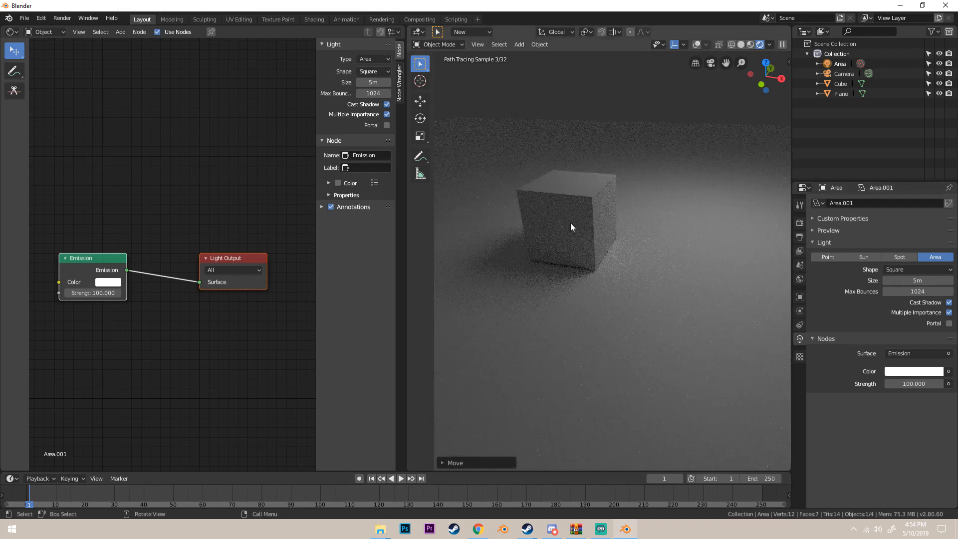
Replace the cube's Diffuse BSDF with a Principled BSDF connected to the Material Output's Surface.
left_click(581, 199)
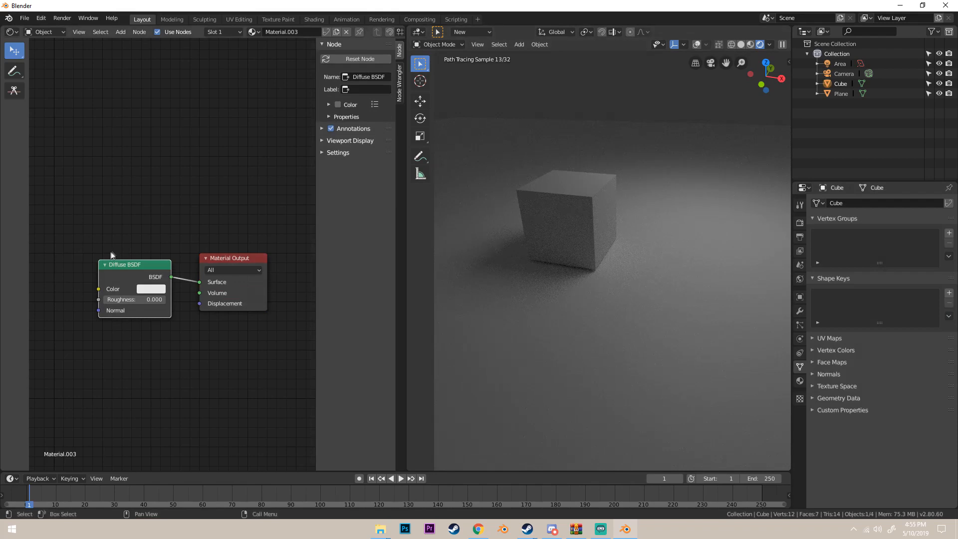
mouse_move(556, 285)
middle_mouse_down()
mouse_move(483, 294)
mouse_move(547, 261)
middle_mouse_up()
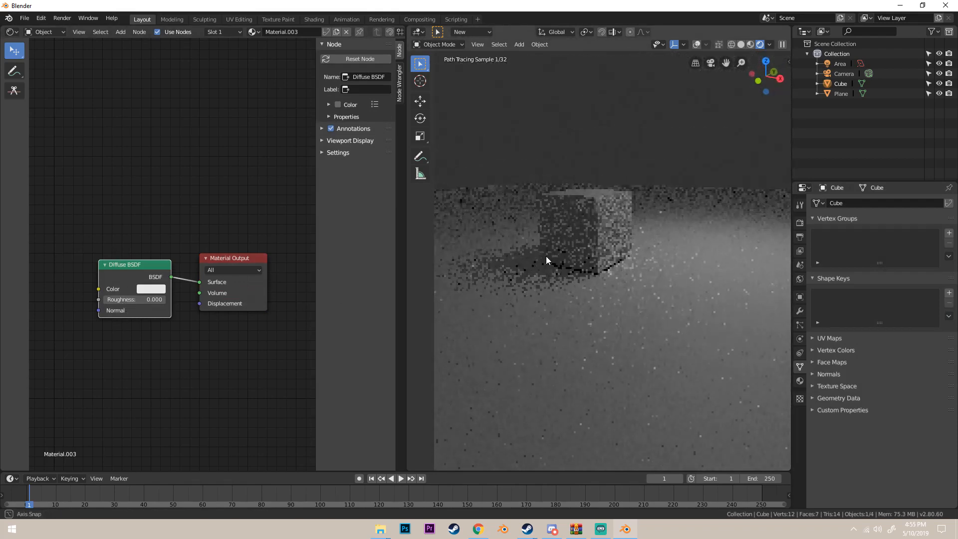
key("x")
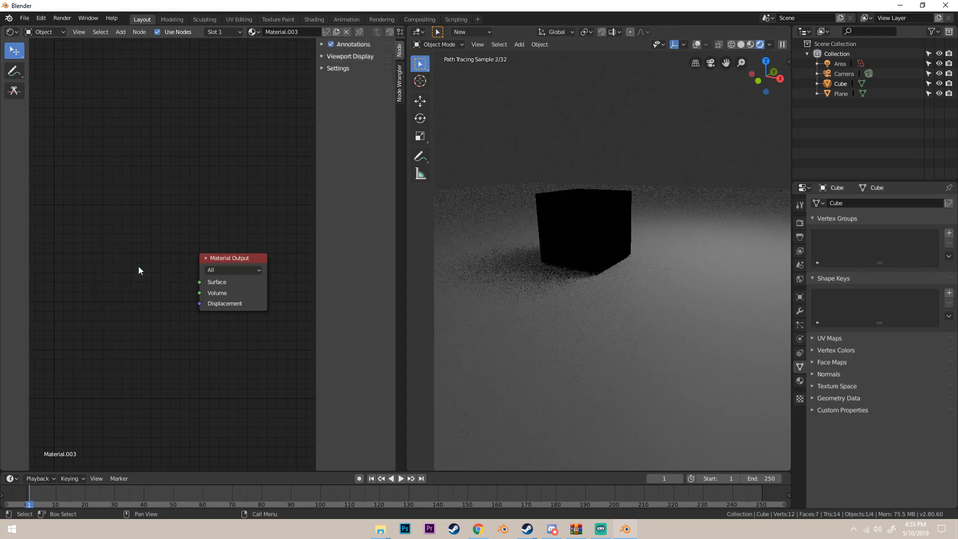
key("shift+a")
type("sprinc")
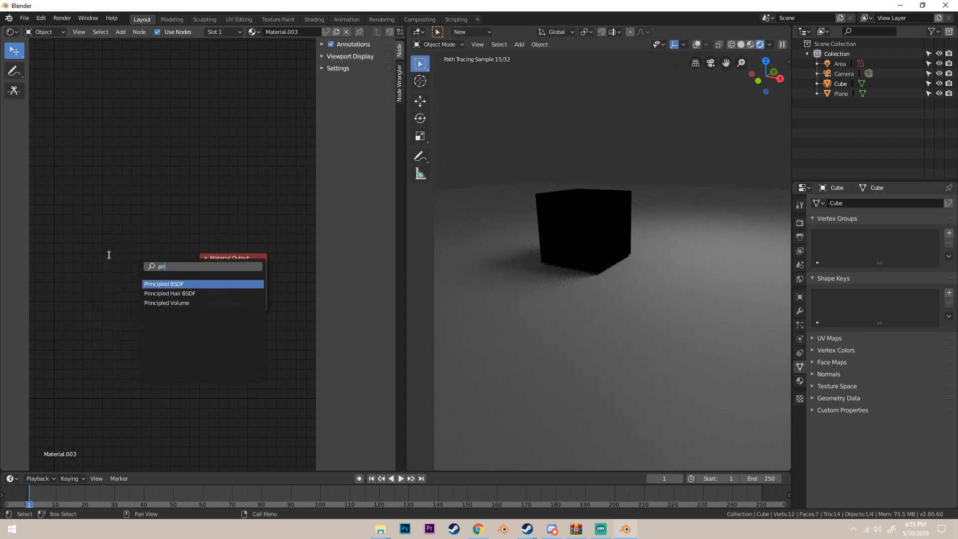
key("Return")
left_click(50, 268)
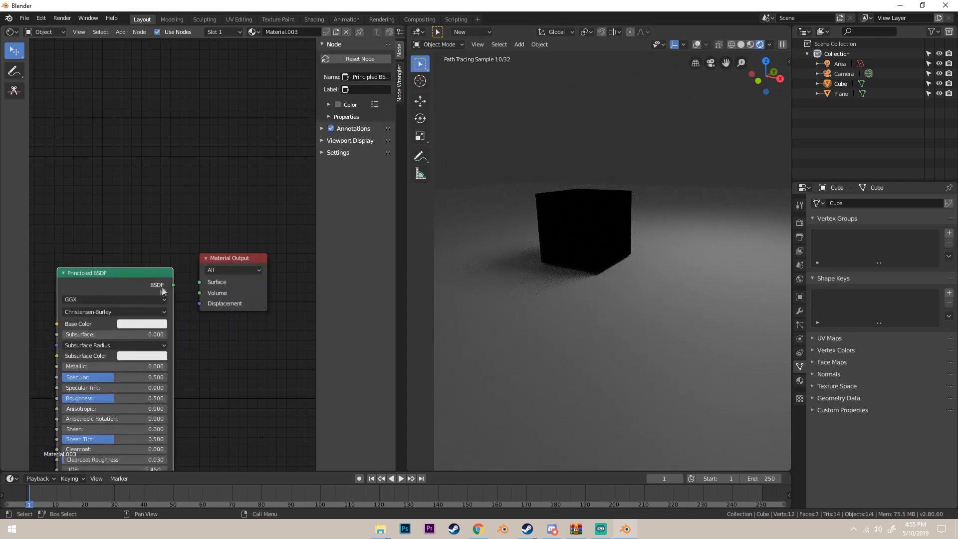
left_click_drag(173, 284, 217, 285)
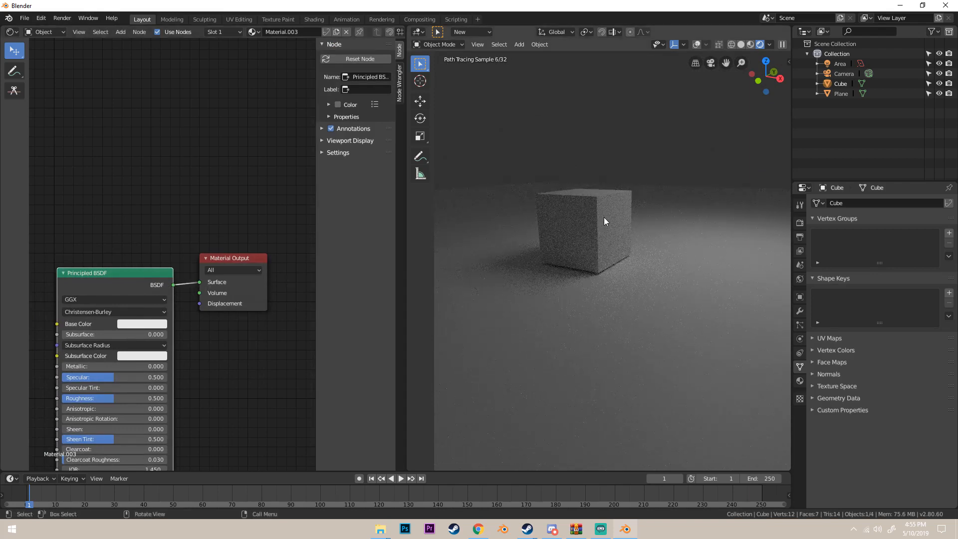
Delete the cube and add a UV sphere in its place.
key("Delete")
key("shift+a")
mouse_move(590, 241)
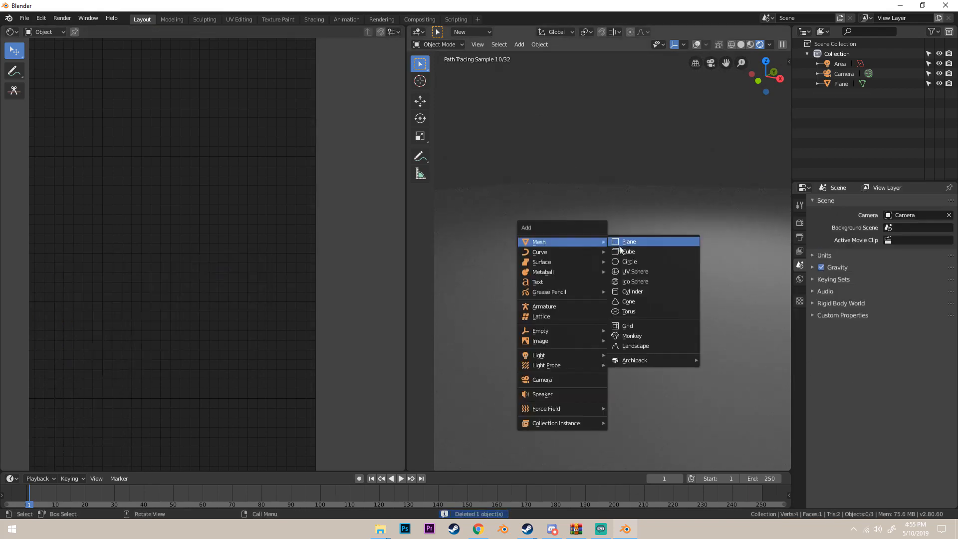
left_click(632, 271)
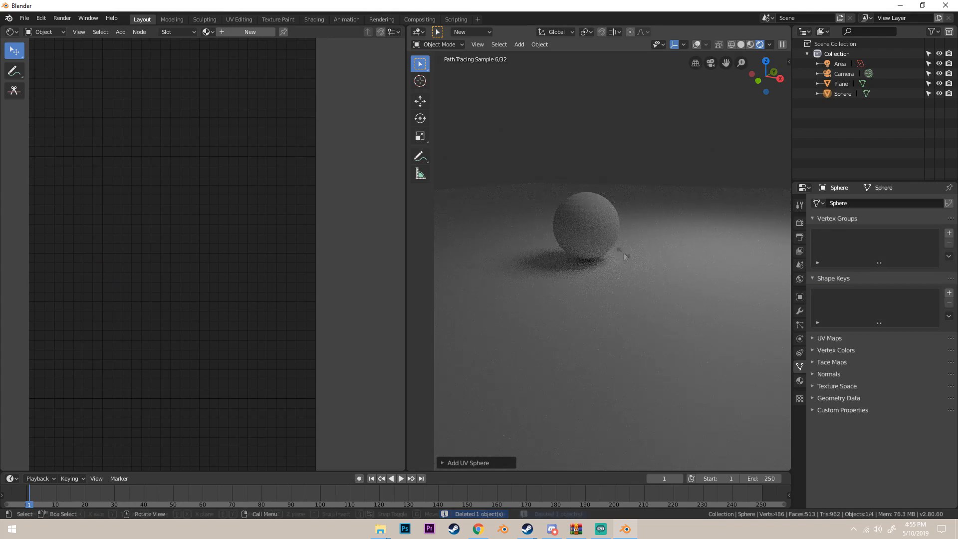
Scale the sphere up and raise it so that it rests on the floor.
key("s")
left_click(652, 262)
key("g")
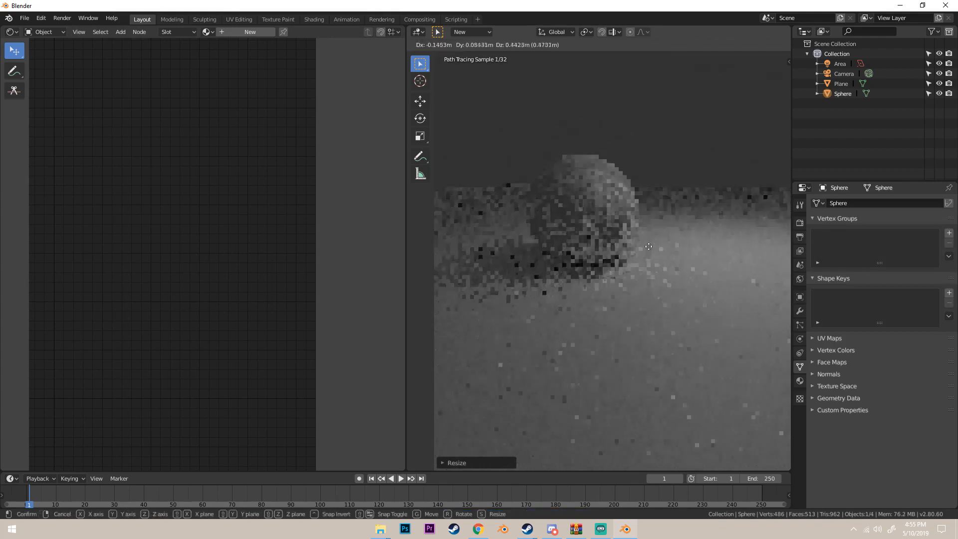
left_click(650, 237)
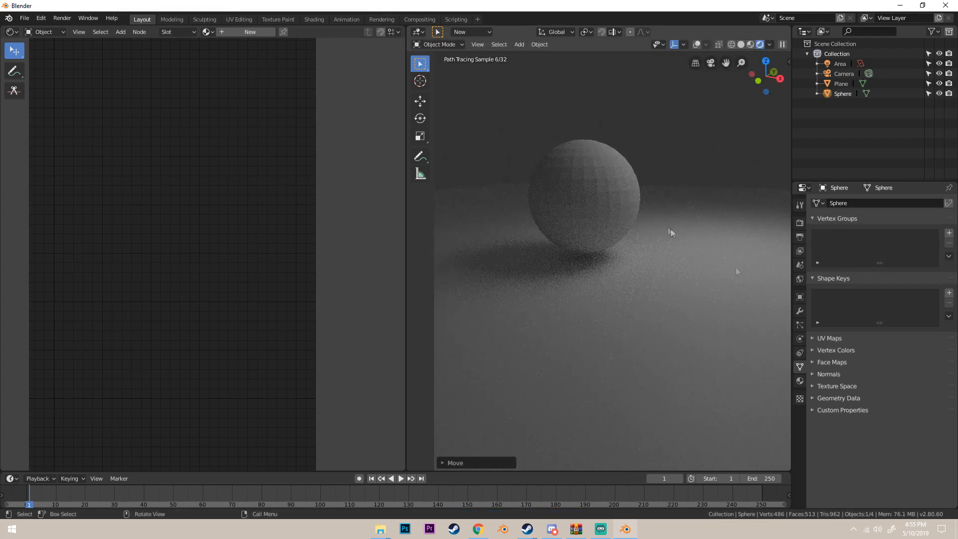
Apply a Subdivision Surface modifier with 2 view subdivisions to the sphere and shade it smooth.
left_click(799, 311)
left_click(827, 204)
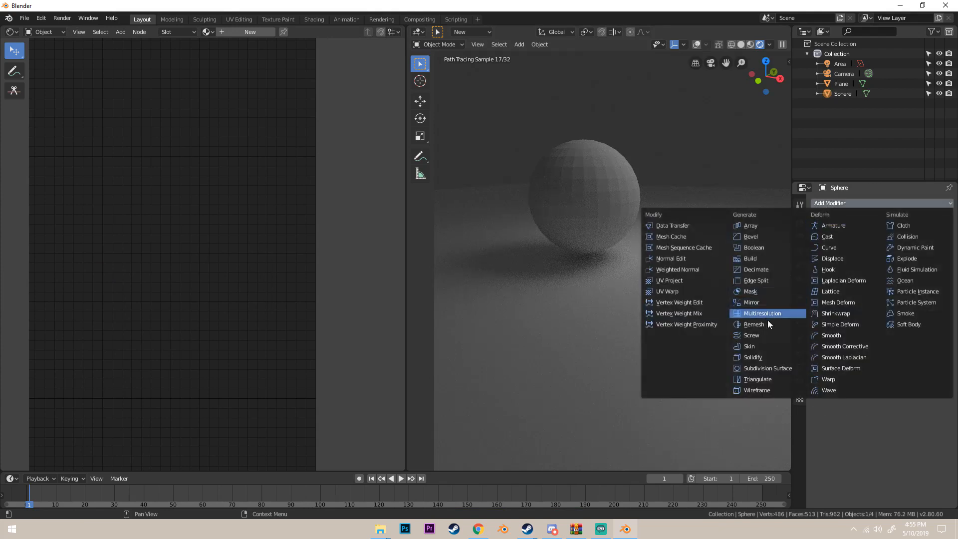
left_click(777, 368)
left_click(876, 269)
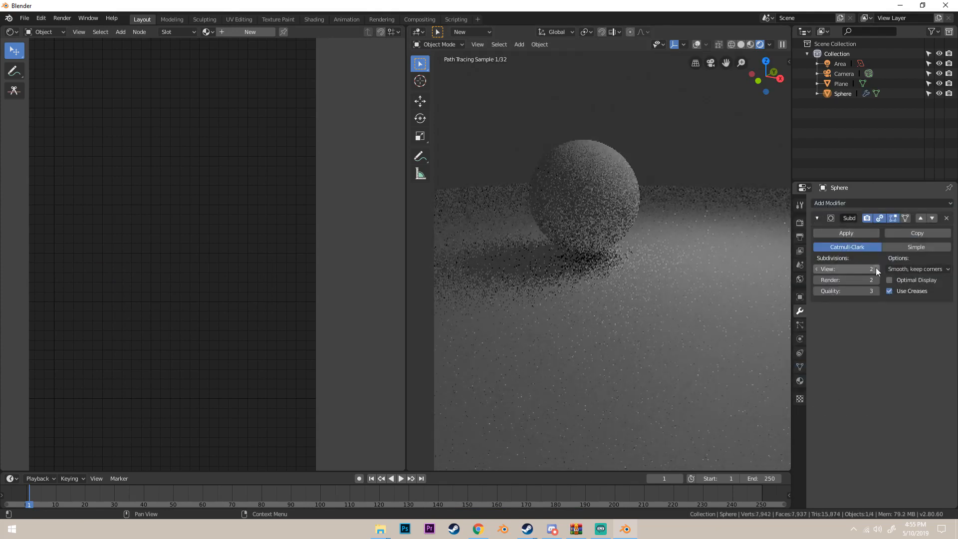
left_click(868, 237)
right_click(589, 188)
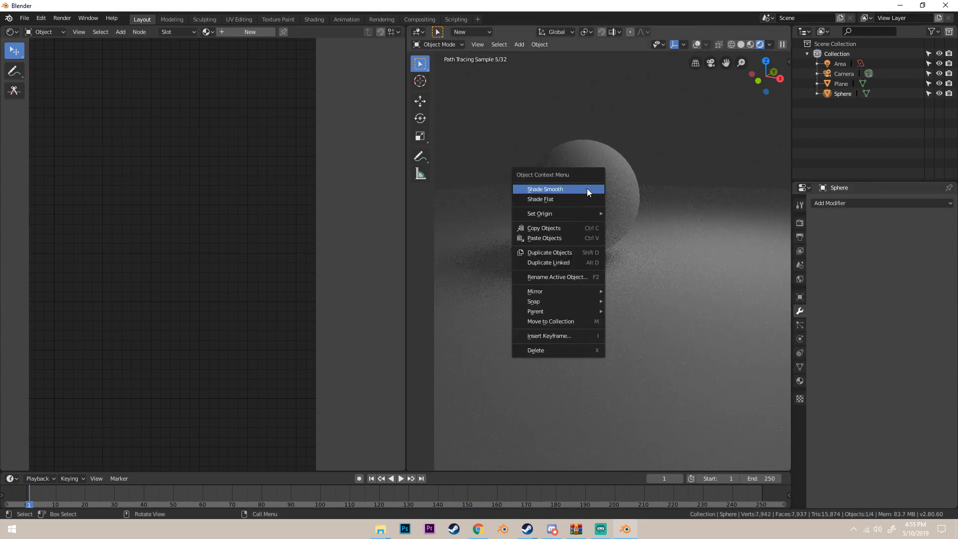
left_click(587, 189)
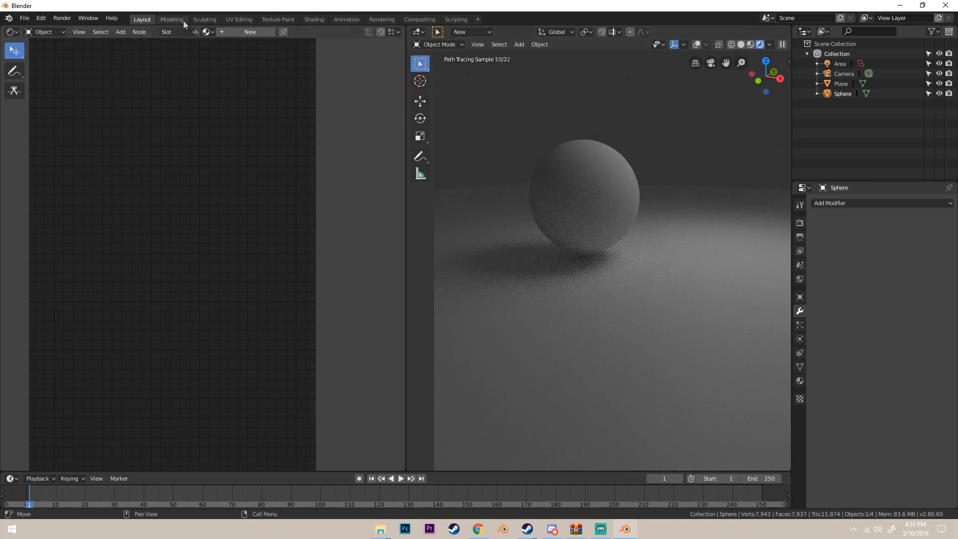
Assign the existing material Material.004 to the sphere.
left_click(206, 32)
left_click(233, 84)
middle_click_drag(239, 163, 249, 163)
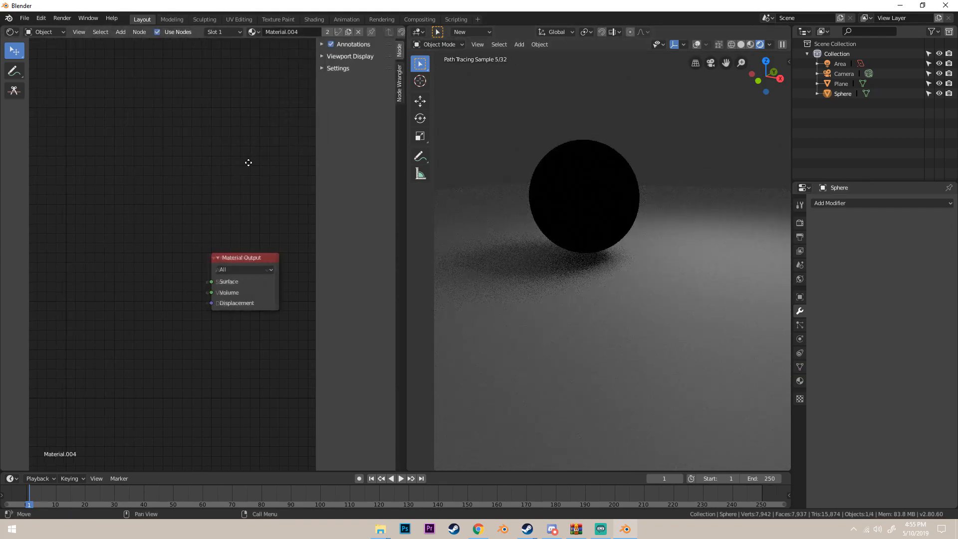
Add a Principled BSDF node to the sphere's material and connect it to the Material Output's Surface.
key("shift+a")
left_click(145, 241)
type("princ")
key("Return")
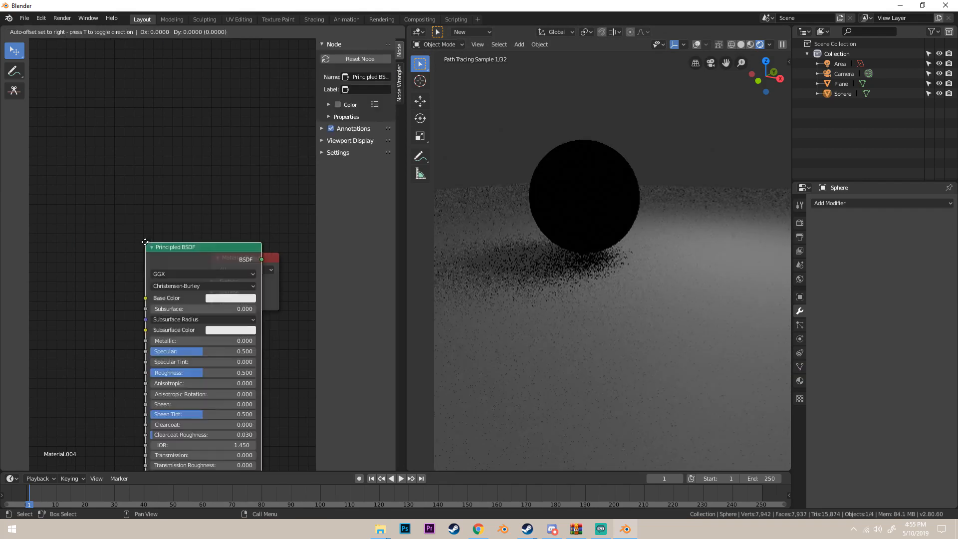
left_click(76, 274)
left_click_drag(193, 292, 212, 283)
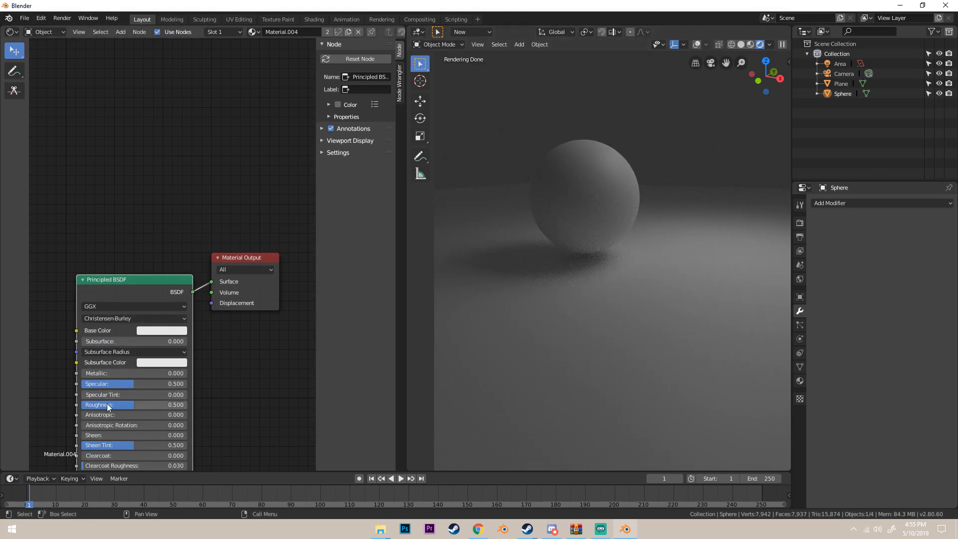
Set the Principled BSDF's roughness to 0 and its base color to light blue.
left_click_drag(107, 407, 54, 407)
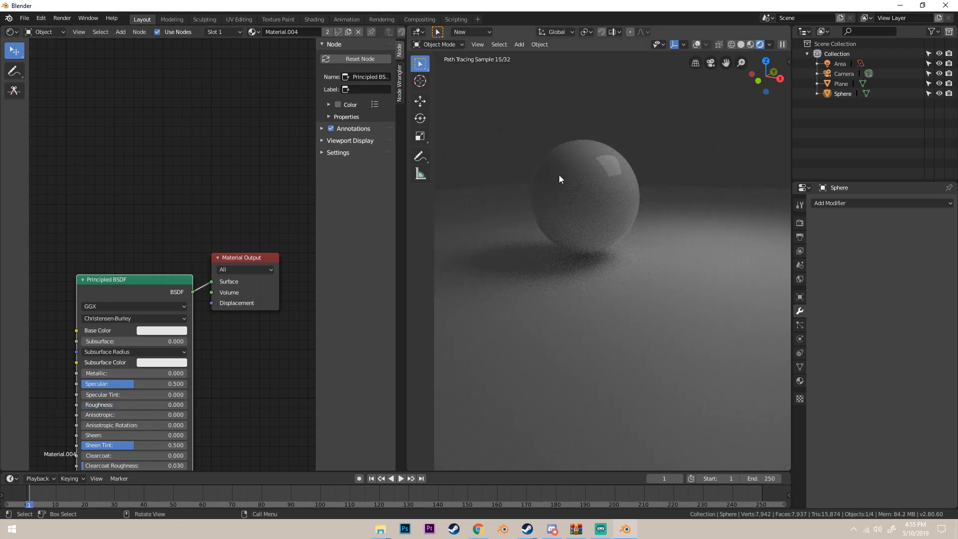
left_click(142, 331)
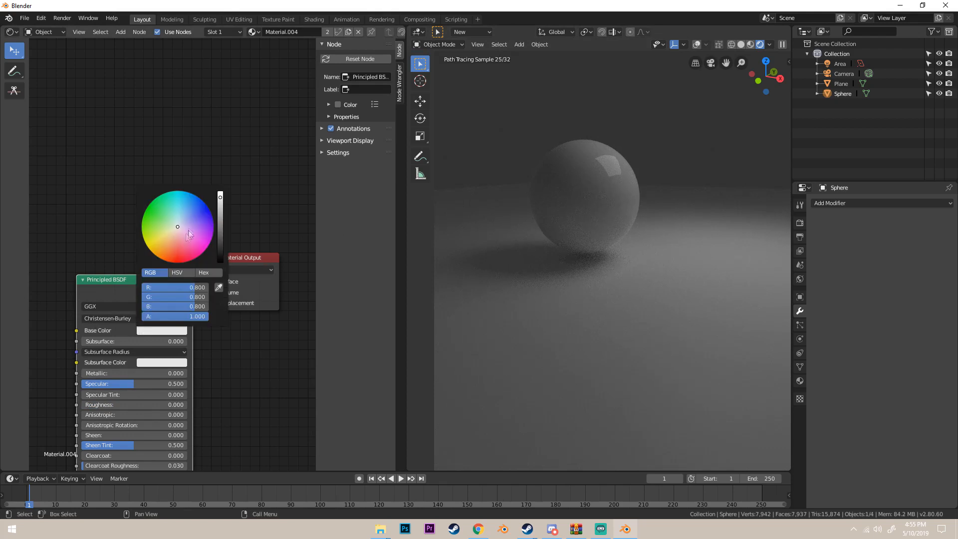
left_click(179, 220)
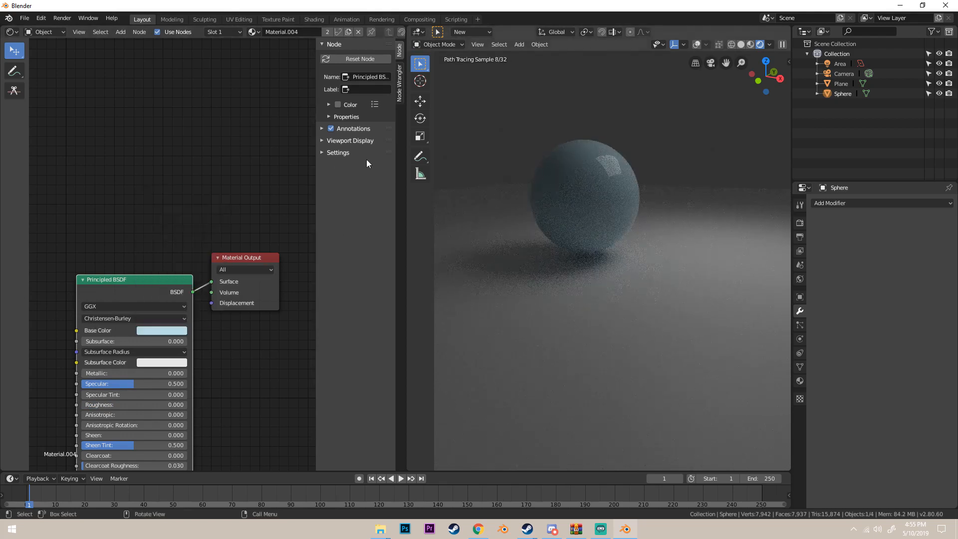
Move the sphere slightly sideways towards the brightly lit part of the floor.
key("g")
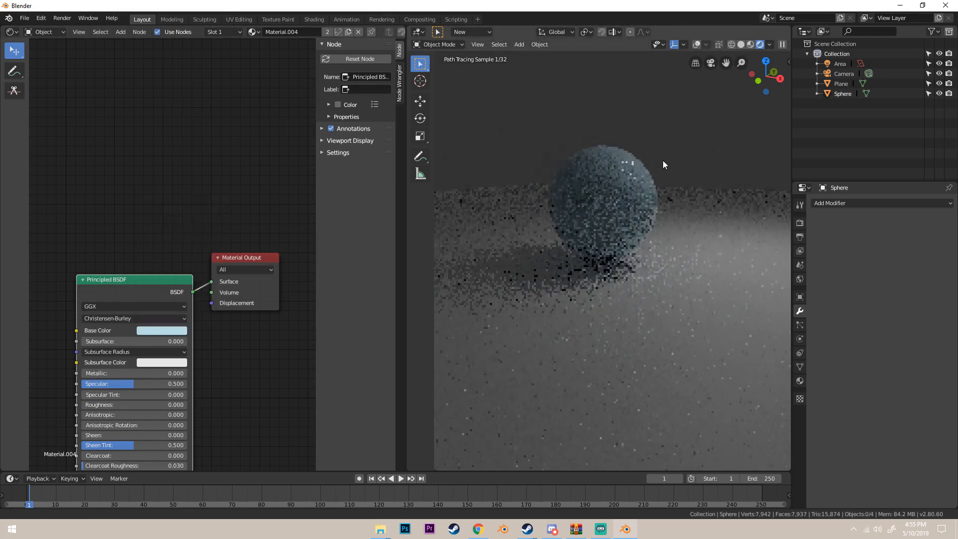
left_click(661, 160)
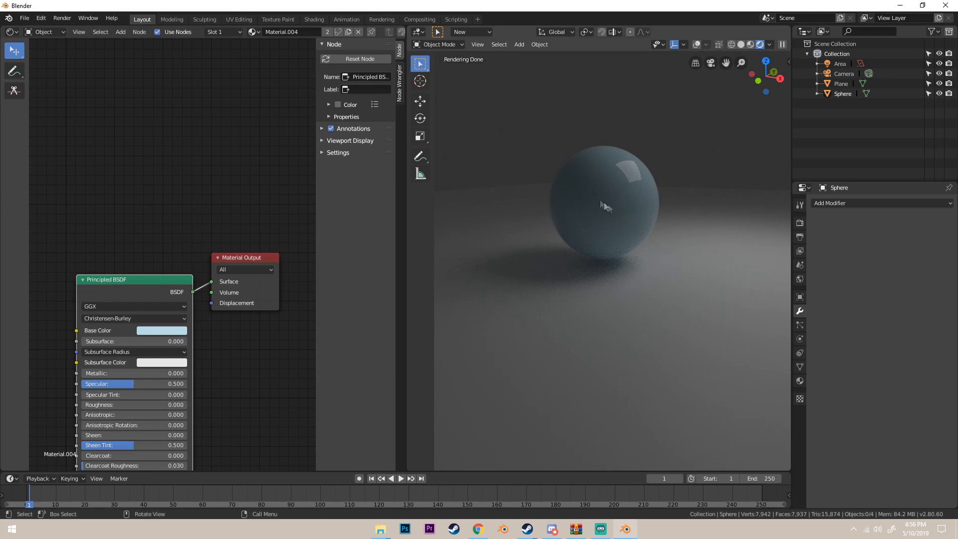
Try the Principled BSDF at roughness 1, and compare it with roughness 0.4 and metallic 1.
left_click_drag(95, 405, 286, 412)
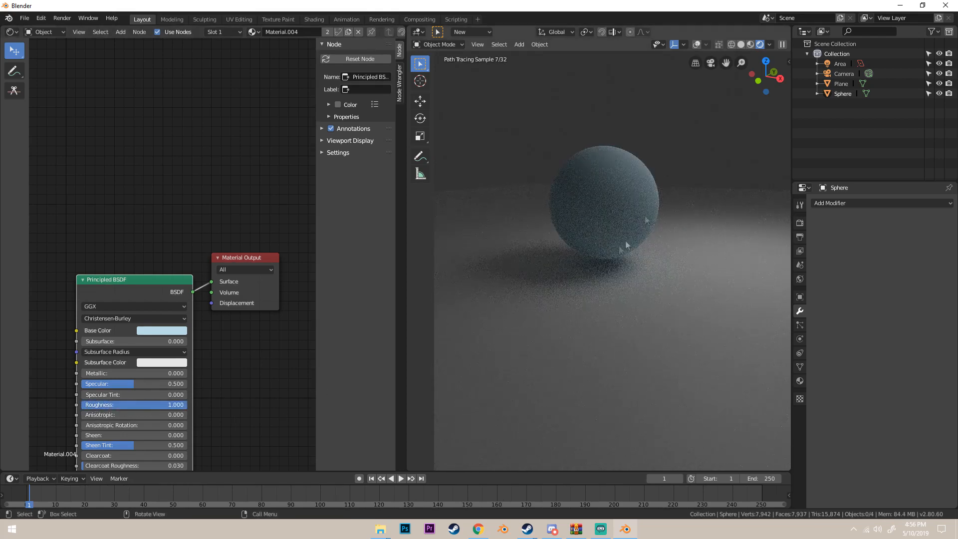
mouse_move(182, 404)
left_mouse_down()
mouse_move(75, 407)
mouse_move(137, 409)
left_mouse_up()
left_click_drag(120, 373, 207, 370)
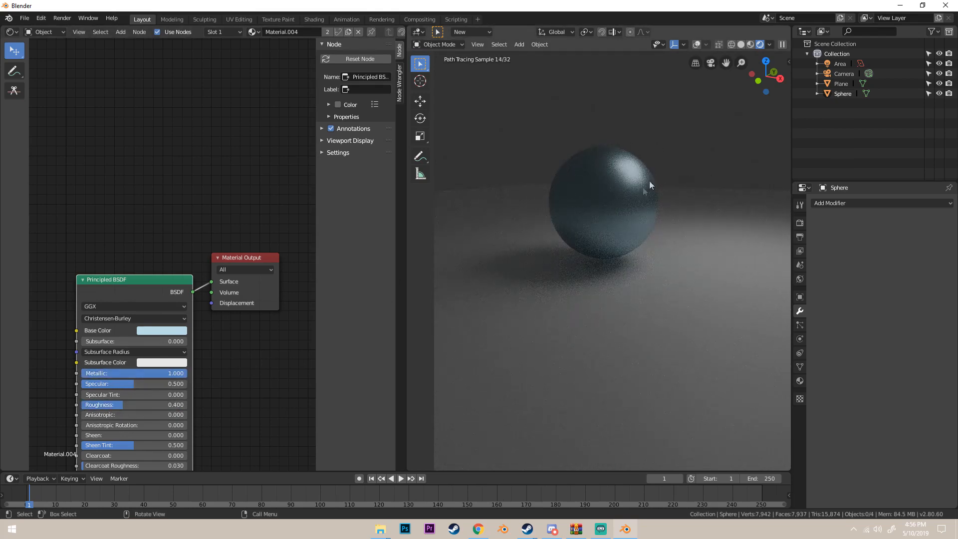
Set the Principled BSDF's roughness to 0.436, metallic to 0.164 and transmission to 1.
mouse_move(127, 404)
left_mouse_down()
mouse_move(60, 409)
mouse_move(137, 411)
left_mouse_up()
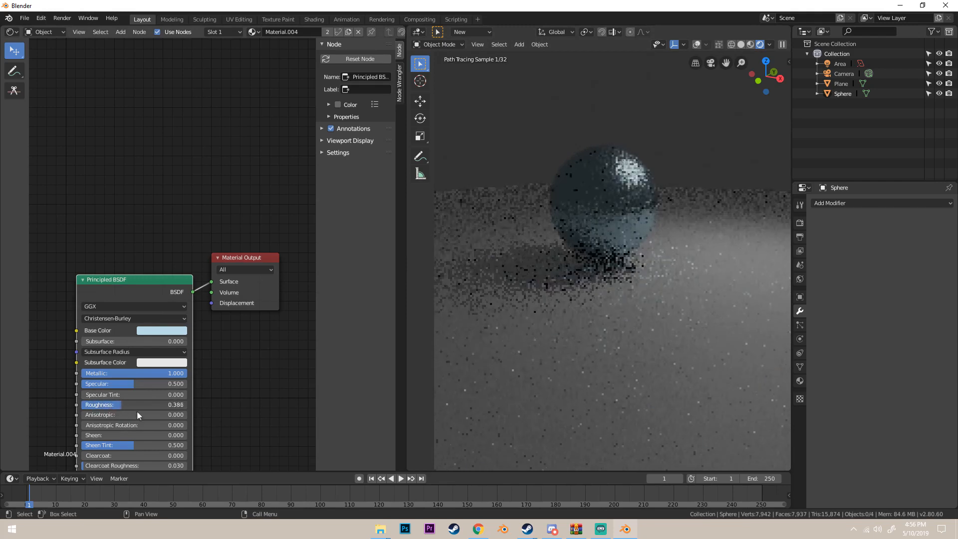
left_click_drag(154, 372, 55, 373)
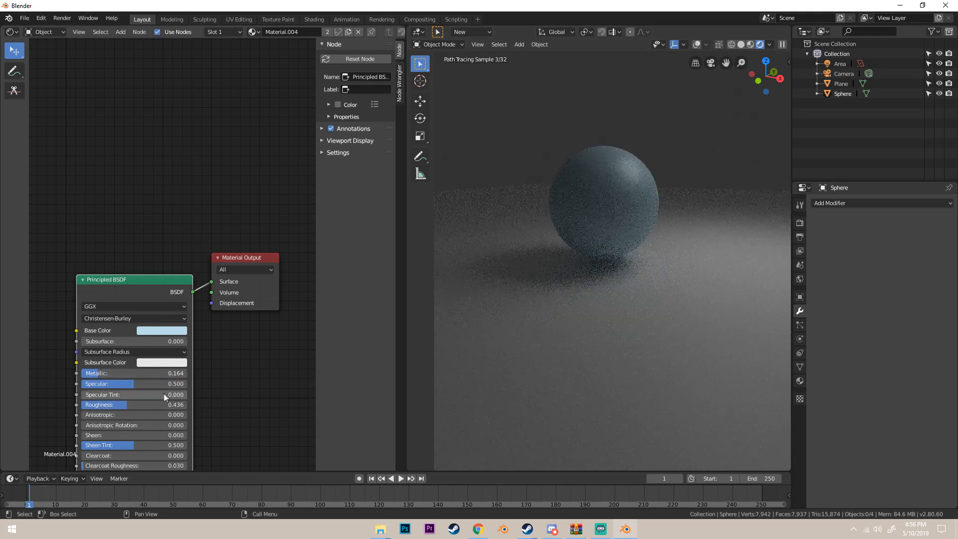
scroll(164, 393, "down", 1)
left_click_drag(108, 443, 257, 439)
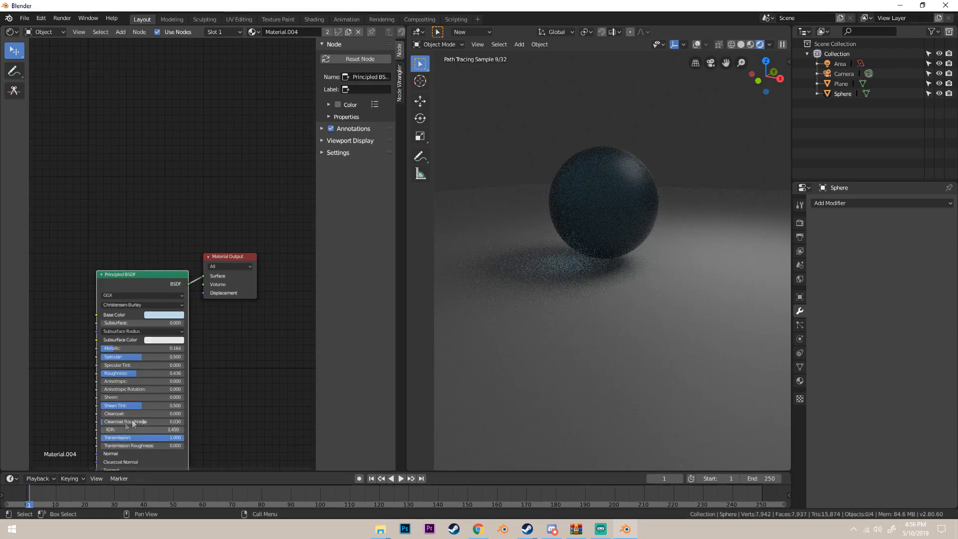
middle_click_drag(560, 283, 527, 311)
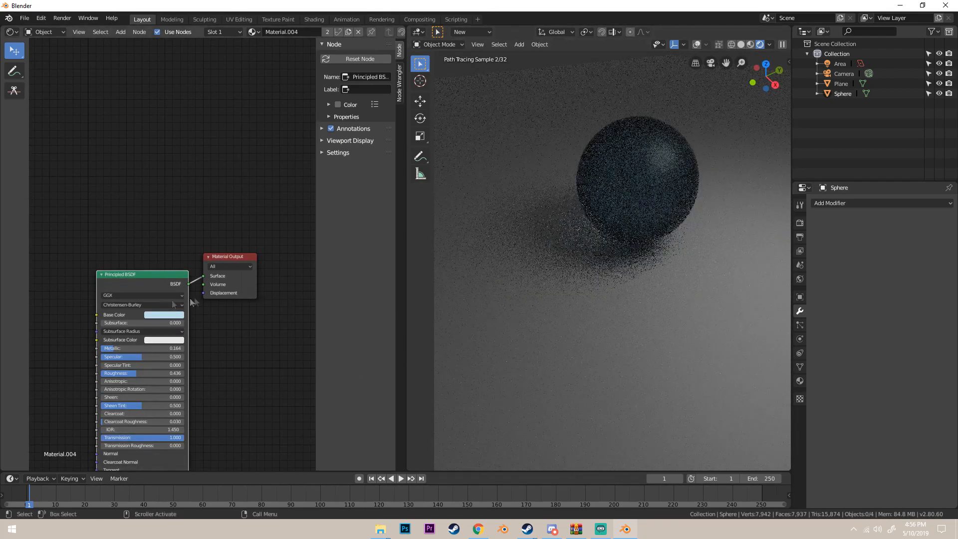
Change the Principled BSDF's base color to a pale pinkish white and set its roughness to 0.
left_click(159, 314)
left_click_drag(173, 238, 178, 233)
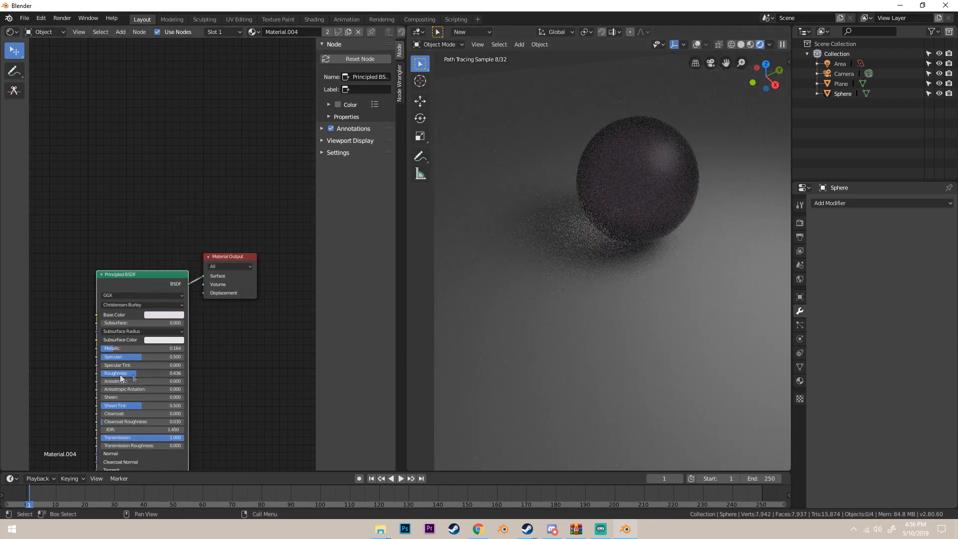
left_click_drag(120, 374, 49, 358)
middle_click_drag(572, 313, 621, 272)
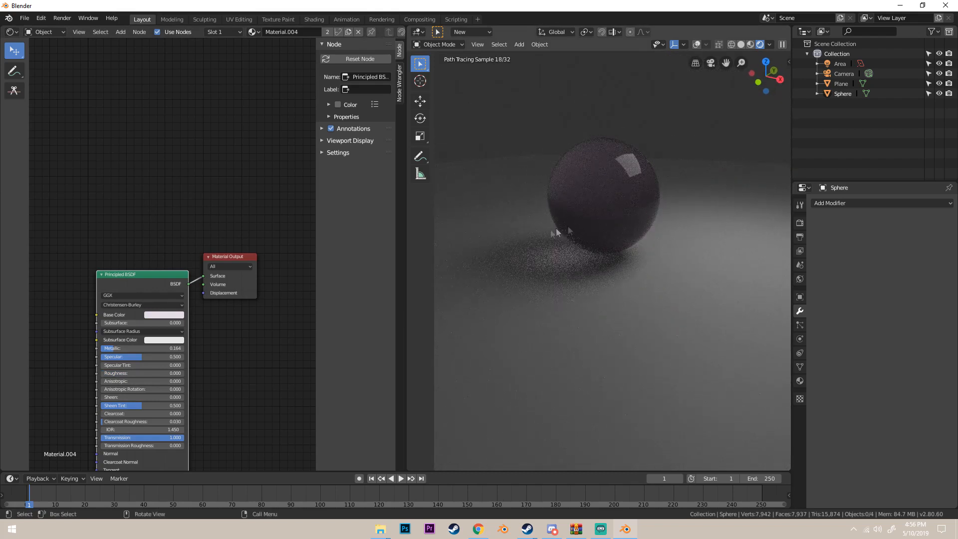
middle_click_drag(556, 228, 600, 227)
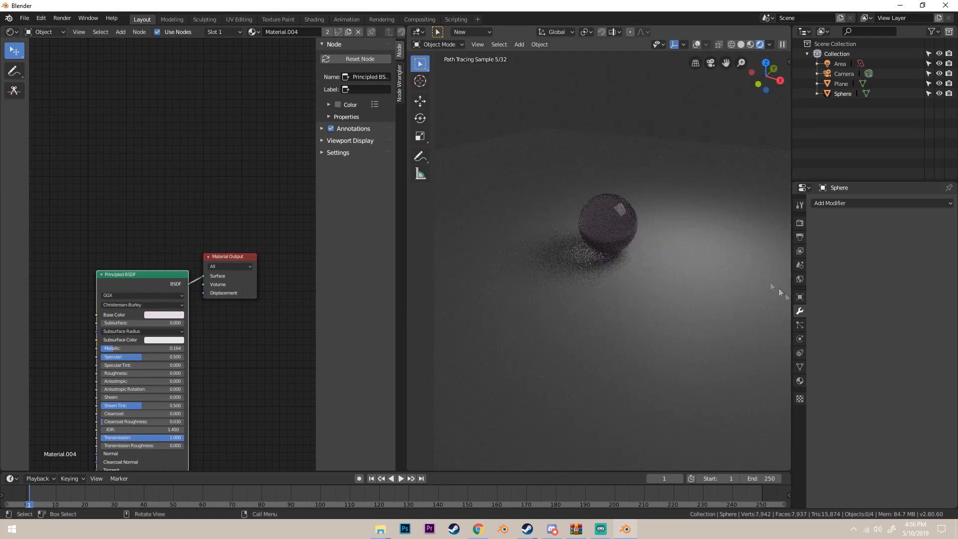
middle_click_drag(631, 292, 659, 245)
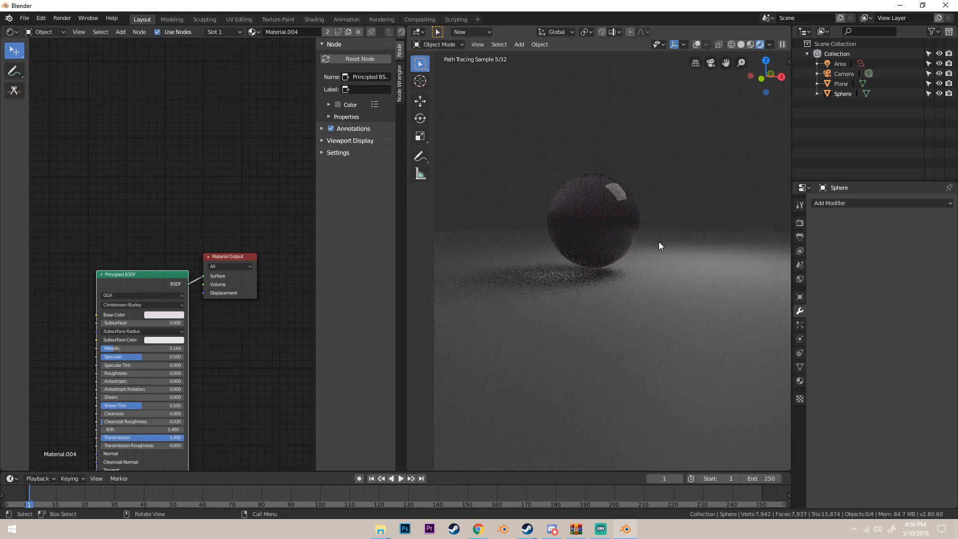